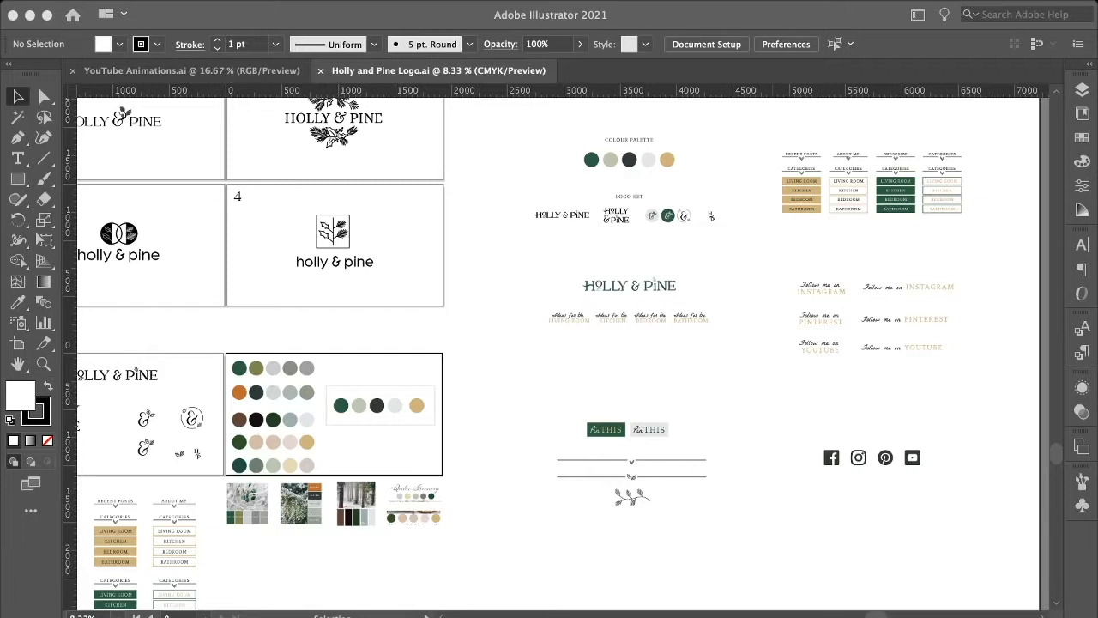
Step: Switch to the YouTube Animations.ai document and add a "SEARCH BAR" text label above the artboard with the search bar images
left_click(190, 70)
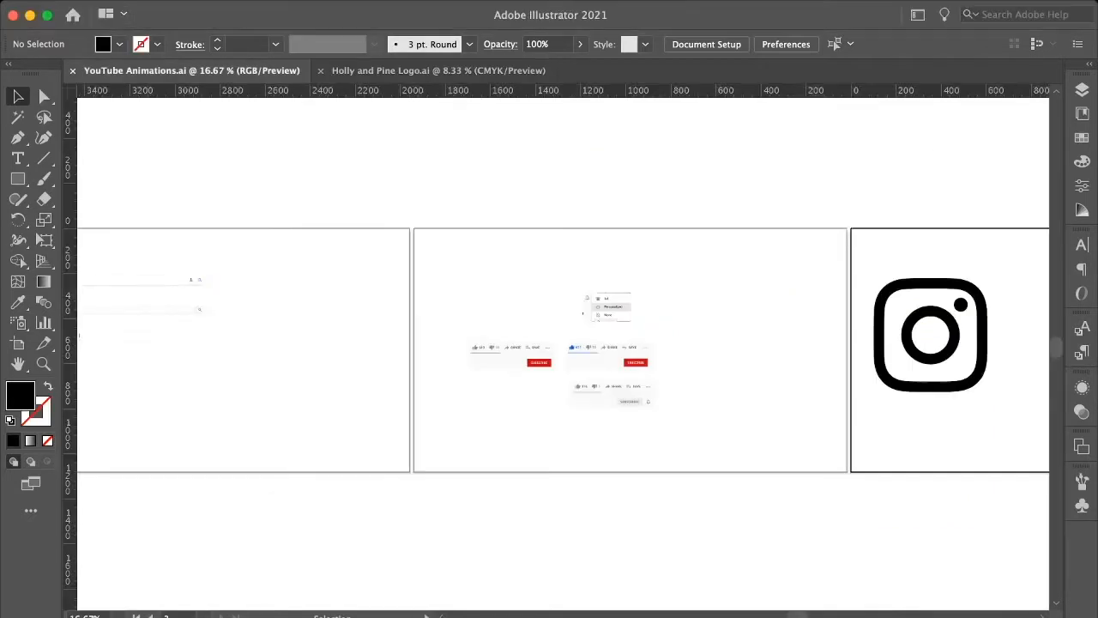
scroll(558, 343, "left", 5)
key("t")
left_click_drag(145, 182, 321, 212)
type("Search Bar")
key("Escape")
Step: Adjust the label's size and position, copy it above the second artboard and change the copy to "YOUTUBE SUBSCRIBE"
double_click(337, 197)
left_click_drag(160, 187, 235, 195)
left_click_drag(189, 184, 622, 209)
triple_click(622, 208)
type("YOUTUBE SUBSCRIBE")
scroll(622, 257, "right", 5)
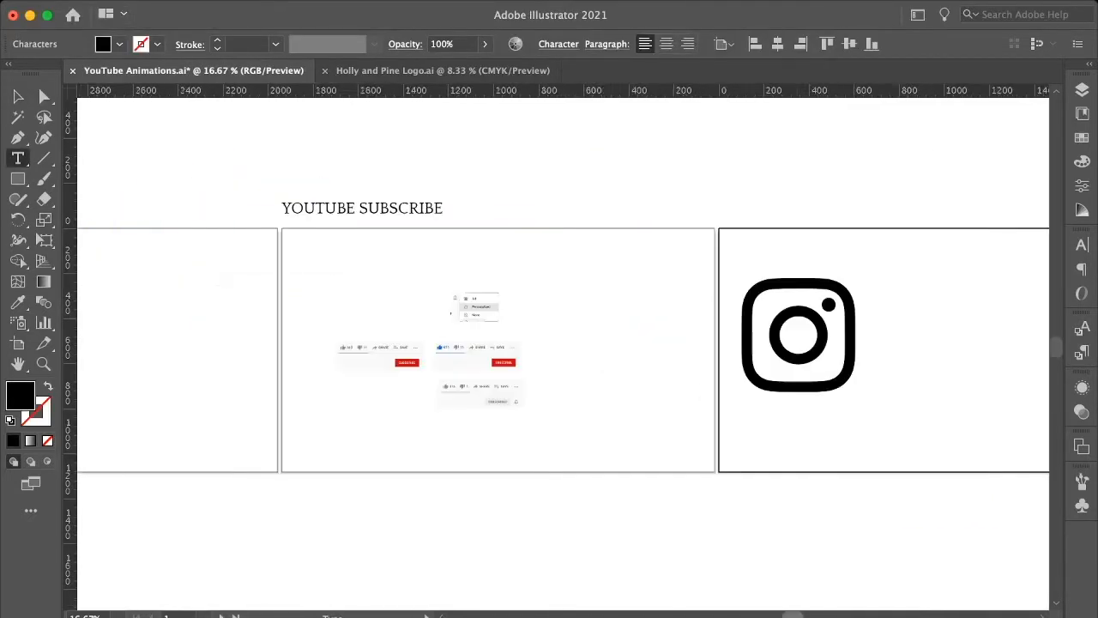
Step: Copy the label above the artboard with the Instagram icon and change its text to "INSTAGRAM"
key("Escape")
left_click_drag(350, 211, 788, 211)
triple_click(787, 211)
type("INSTAGRAM")
scroll(563, 343, "left", 5)
key("Escape")
left_click_drag(258, 249, 485, 369)
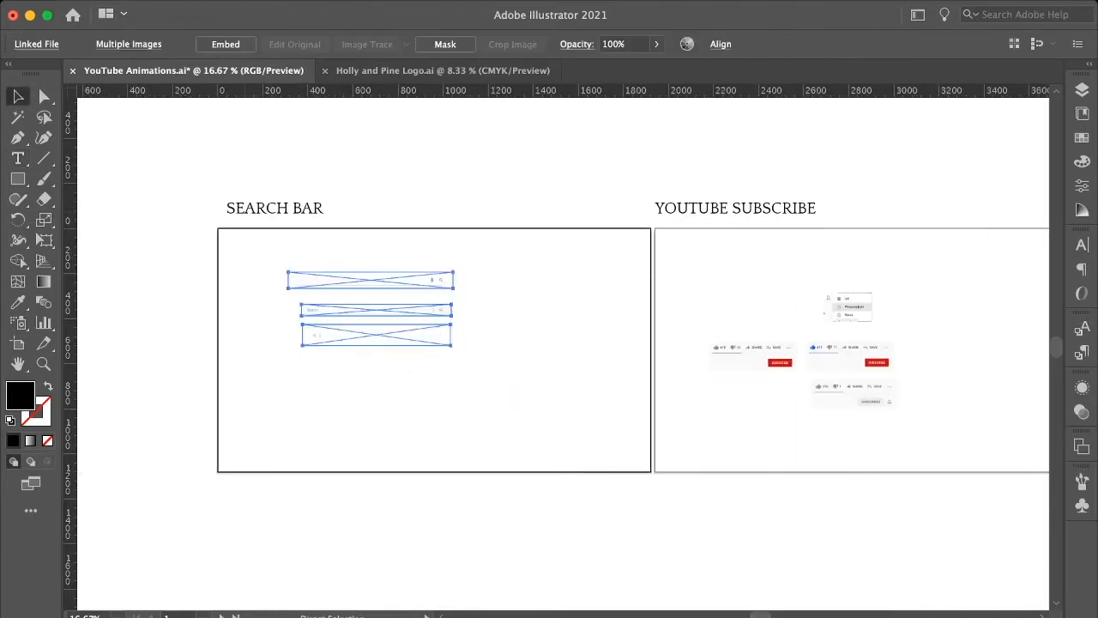
key("super+equal")
key("super+equal")
key("super+equal")
key("super+shift+a")
scroll(563, 343, "right", 10)
left_click_drag(146, 163, 781, 558)
key("super+shift+a")
scroll(563, 343, "left", 10)
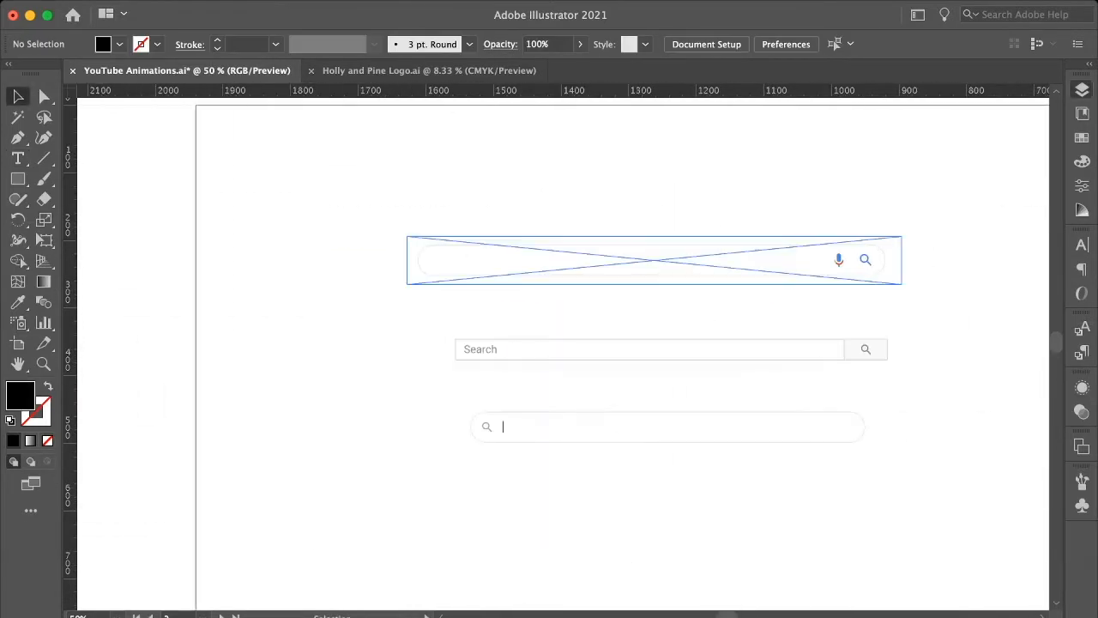
Step: Draw a rectangle over the lowest reference search bar with no fill and a black 1 pt outline
scroll(563, 343, "right", 3)
key("m")
left_click_drag(361, 409, 746, 441)
key("shift+x")
key("super+equal")
key("super+equal")
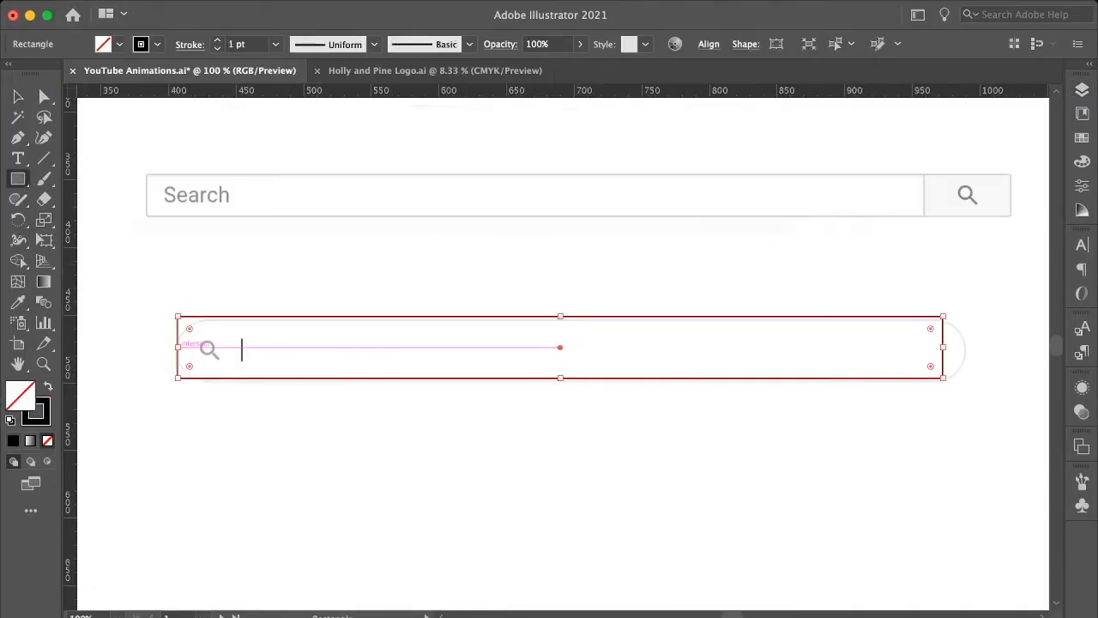
Step: Fit the rectangle to the edges of the reference search bar and fully round its corners
left_click_drag(559, 317, 559, 320)
left_click_drag(942, 351, 965, 351)
left_click_drag(953, 333, 934, 351)
key("v")
key("super+shift+a")
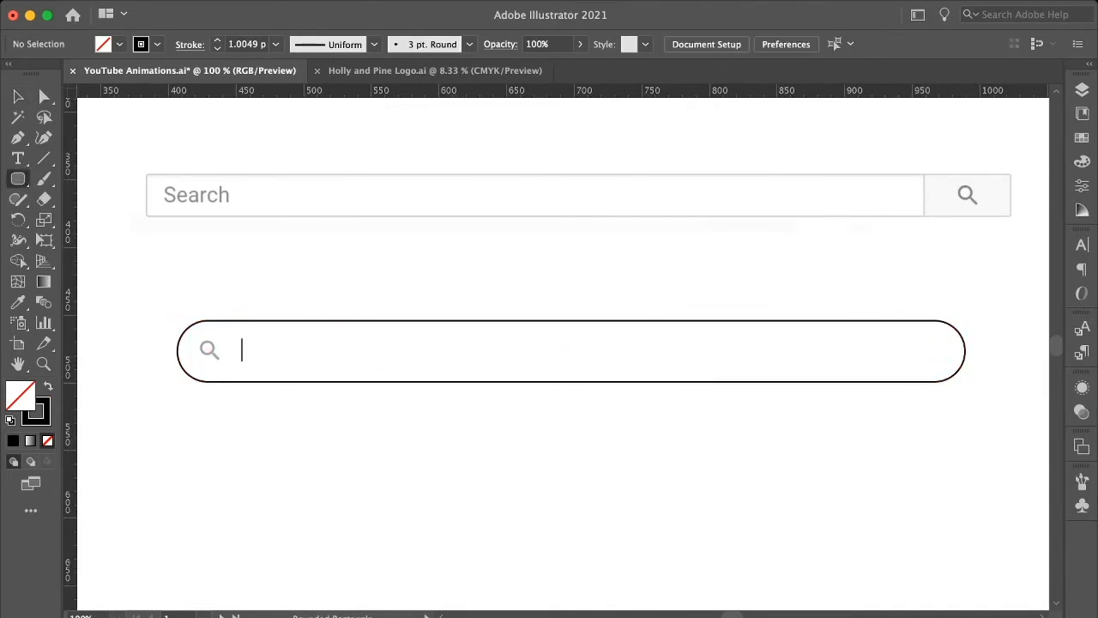
Step: Trace the lens of the lowest bar's magnifier icon with an outlined circle and fit it to the reference
key("l")
left_click_drag(199, 342, 212, 355)
key("super+equal")
key("super+equal")
key("super+equal")
key("super+equal")
key("v")
left_click_drag(580, 365, 585, 360)
left_click_drag(594, 316, 582, 322)
key("super+shift+a")
key("super+shift+a")
Step: Draw the magnifier's handle as a line about 7.5 px long at 315° from the edge of the circle
key("backslash")
left_click_drag(584, 363, 613, 392)
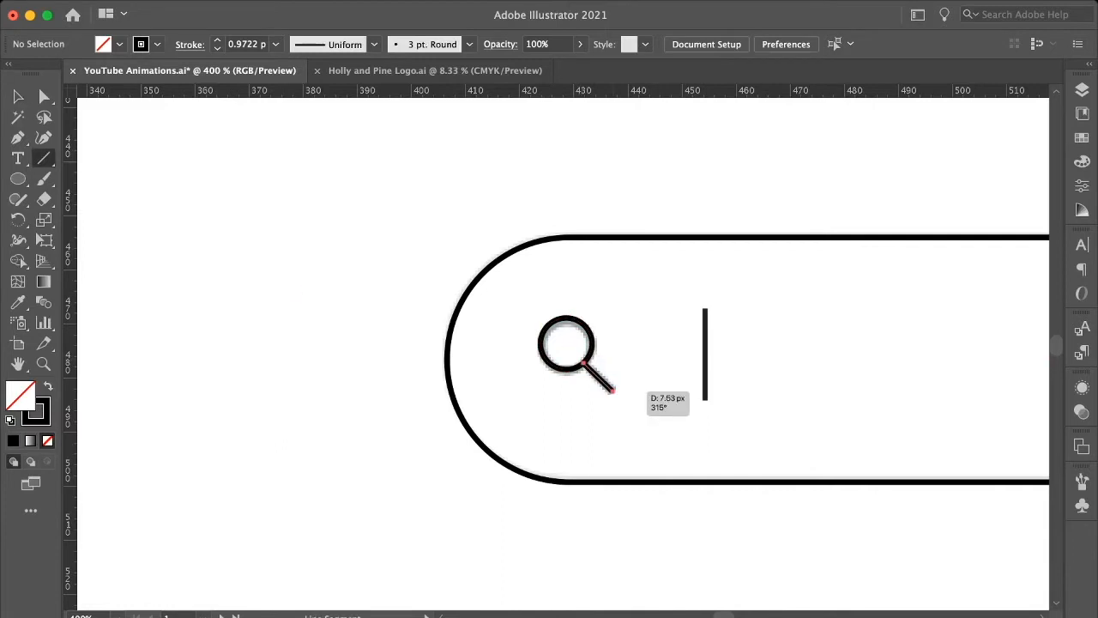
key("v")
key("super+shift+a")
Step: Trace the text cursor in the lowest bar with a vertical line and align it with the reference
key("backslash")
left_click_drag(706, 309, 705, 400)
key("v")
key("super+shift+a")
left_click(705, 340)
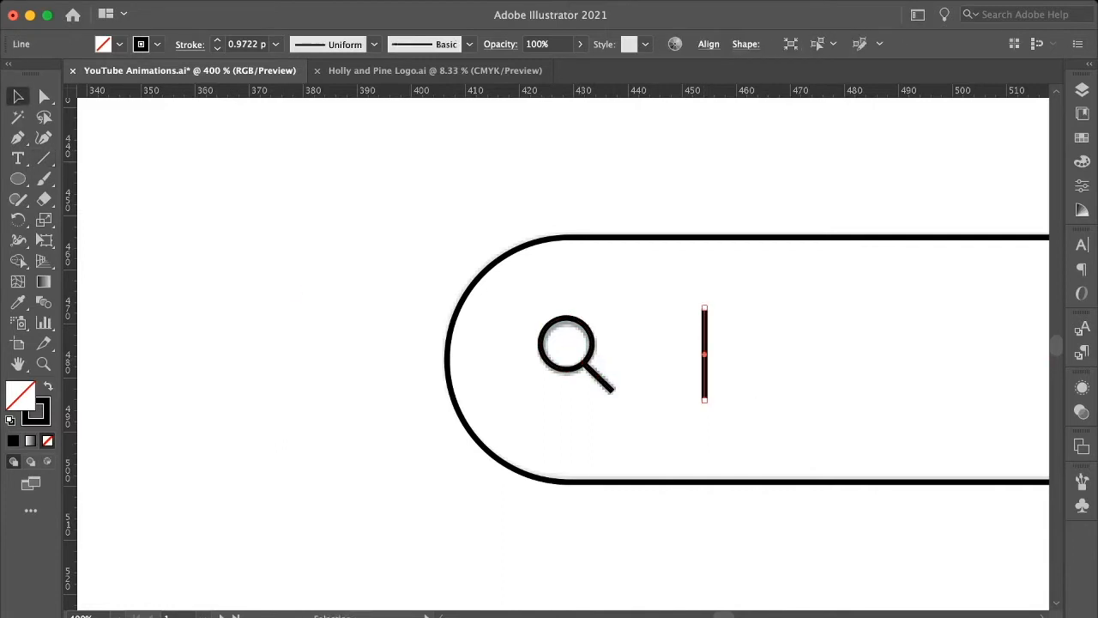
left_click_drag(705, 339, 710, 339)
key("super+equal")
key("super+equal")
key("super+equal")
left_click_drag(557, 249, 540, 249)
key("super+minus")
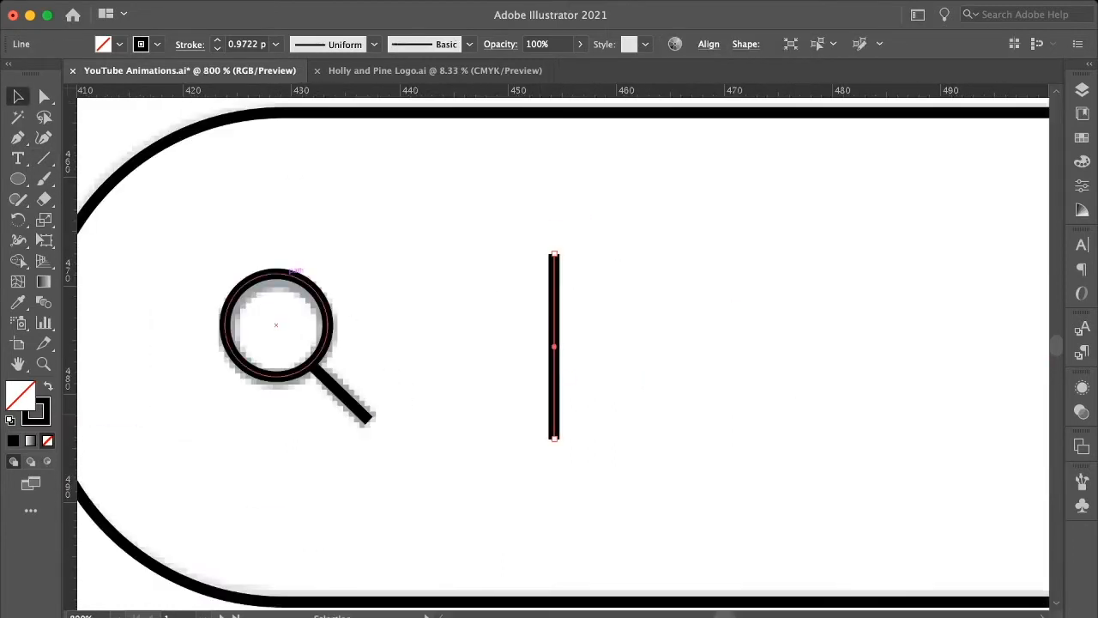
Step: Set the stroke weight of the magnifier's circle and handle to 1.5 pt
left_click(326, 319)
left_click(340, 392, "shift")
left_click(217, 40)
key("super+shift+a")
left_click(340, 392)
left_click(327, 324, "shift")
left_click(217, 48)
type("1.5")
key("Tab")
Step: Resize the magnifier's circle to about 9.24 px across so it matches the reference lens
left_click(328, 324)
left_click_drag(328, 274, 326, 276)
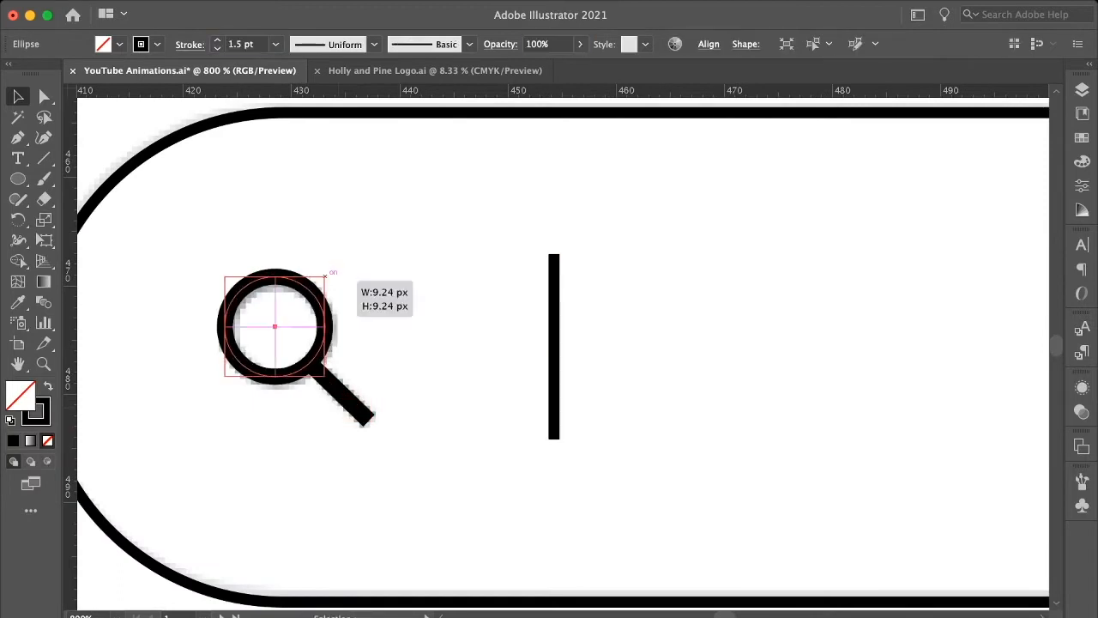
key("super+shift+a")
Step: Draw an outlined rectangle over the input field of the middle search bar, fitting its end to the search button's edge
key("super+minus")
key("super+minus")
key("super+minus")
key("super+minus")
key("super+minus")
key("super+minus")
key("super+minus")
scroll(563, 354, "left", 3)
key("m")
left_click_drag(226, 232, 801, 259)
left_click_drag(802, 245, 746, 246)
key("super+equal")
key("super+equal")
scroll(563, 354, "right", 10)
left_click_drag(489, 347, 485, 346)
Step: Duplicate the rectangle sideways and shorten the copy so that it covers only the middle bar's search button
key("v")
left_click_drag(393, 315, 521, 315)
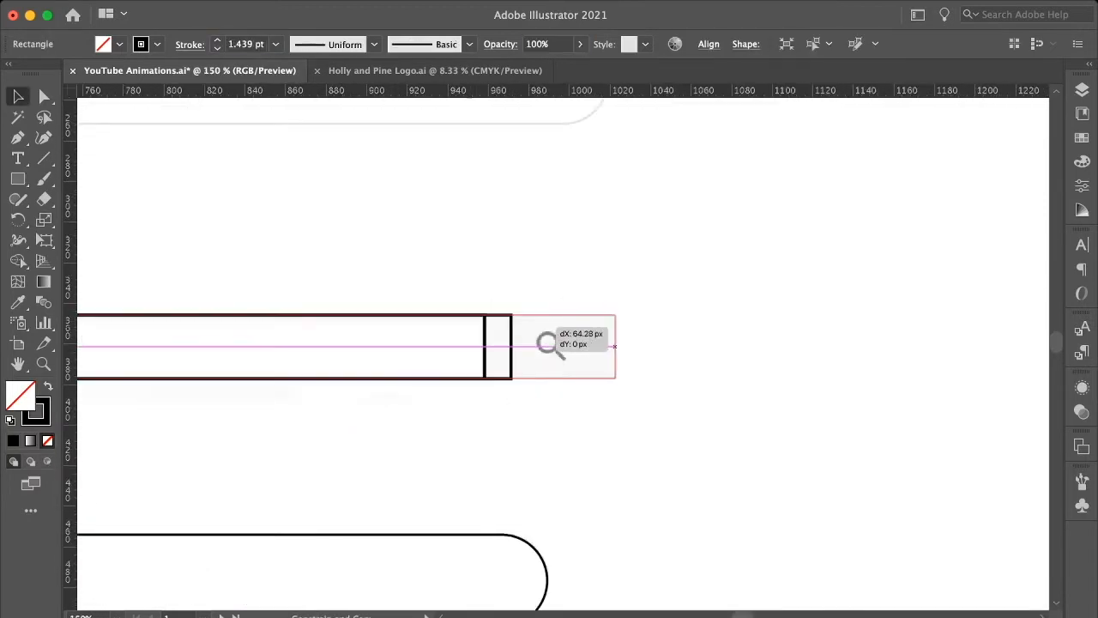
key("super+minus")
left_click_drag(167, 347, 859, 346)
Step: Set the outline of both middle search bar rectangles to 1 pt
left_click(841, 369)
left_click_drag(834, 386, 884, 356)
left_click(217, 40)
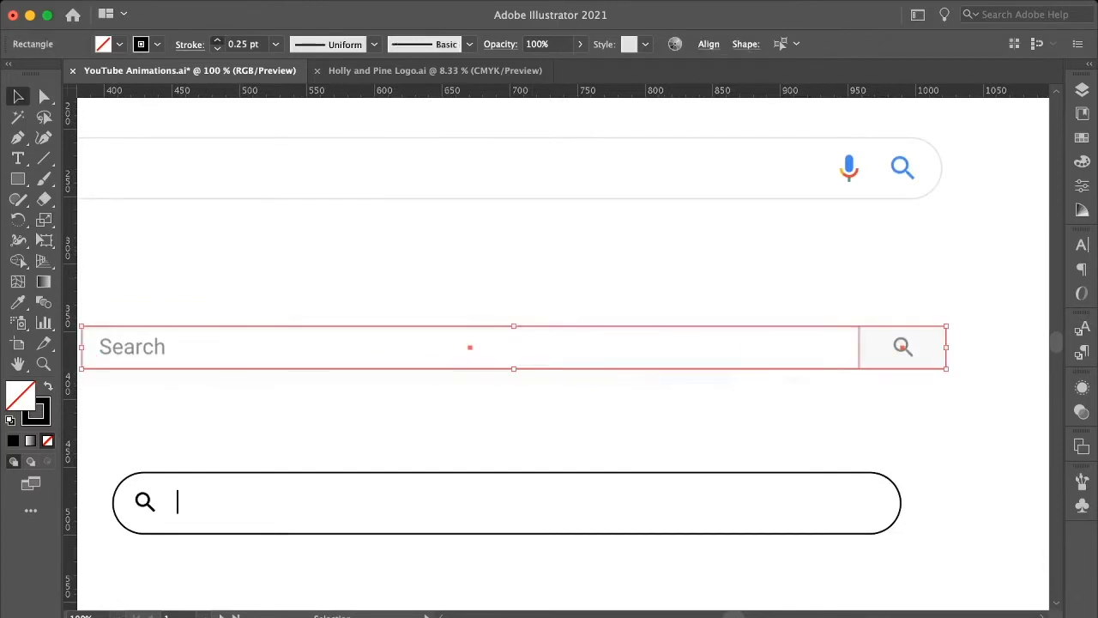
type("1.5")
key("Return")
Step: Copy the traced magnifier icon from the lowest bar onto the middle bar's search button
left_click_drag(98, 472, 159, 517)
left_click(206, 472, "shift")
mouse_move(144, 502)
left_mouse_down()
mouse_move(447, 428)
mouse_move(903, 348)
left_mouse_up()
Step: Fill the search button rectangle with the light grey sampled from the reference and arrange it behind the magnifier
left_click(893, 369)
key("i")
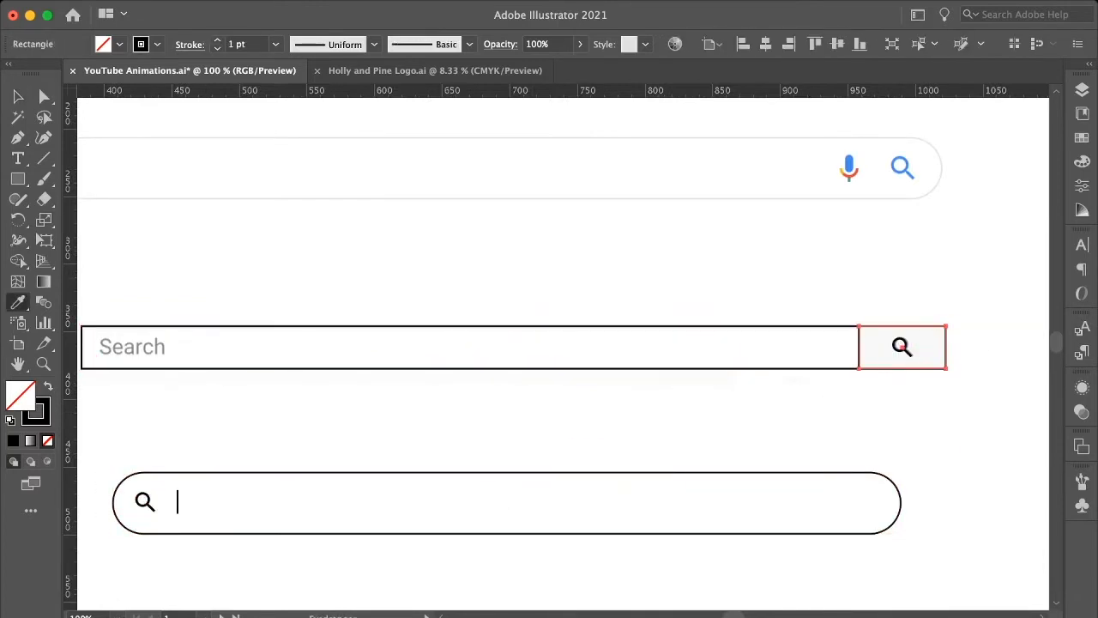
left_click(926, 354, "shift")
key("super+bracketleft")
key("v")
key("super+shift+a")
Step: Trace the top search bar with an unfilled, black-outlined rectangle fitted to its edges and fully round the corners
scroll(549, 344, "up", 3)
scroll(549, 343, "left", 2)
key("m")
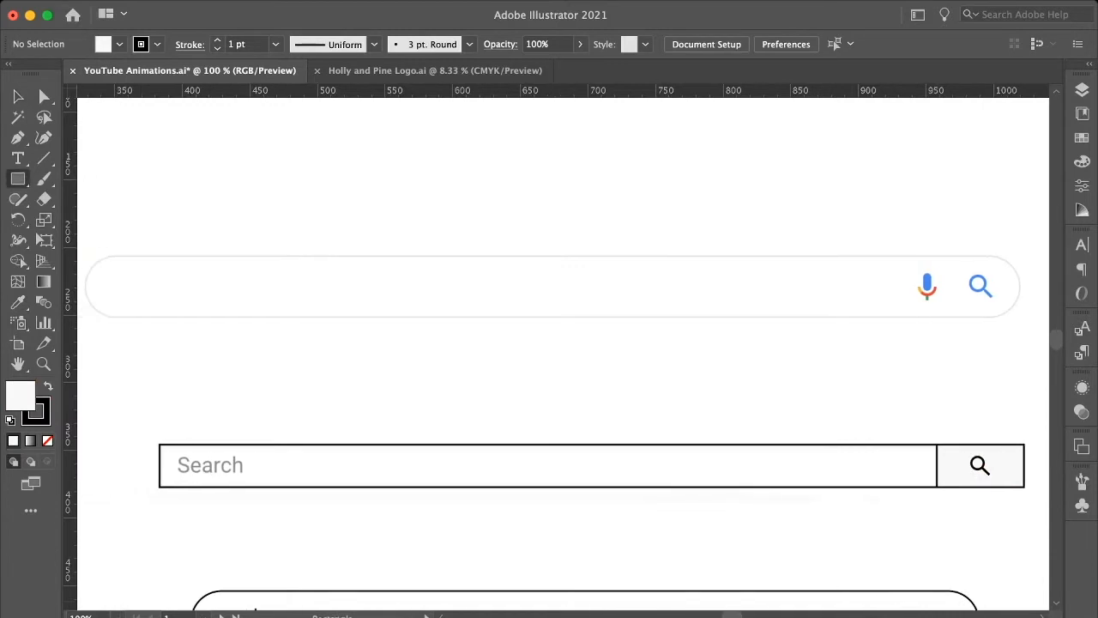
left_click_drag(86, 253, 1021, 317)
key("slash")
left_click_drag(554, 253, 553, 257)
left_click_drag(98, 270, 115, 287)
key("v")
key("super+shift+a")
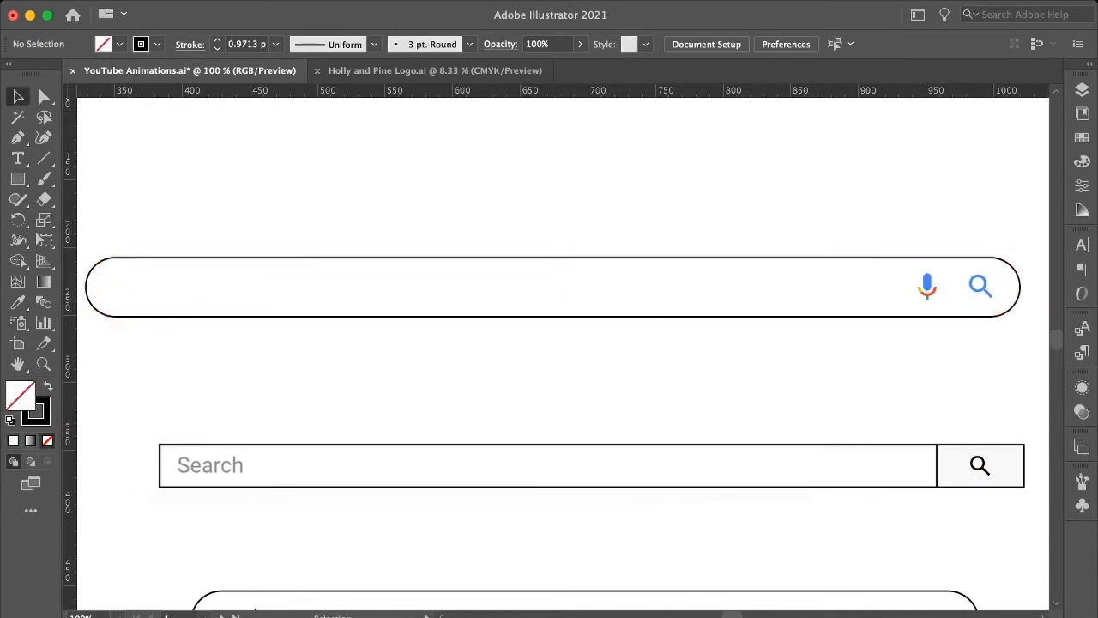
Step: Copy the middle bar's magnifier onto the top bar's search icon and scale and align it to the reference
left_click_drag(981, 465, 981, 287, "alt")
key("super+equal")
key("super+equal")
key("super+equal")
key("super+equal")
left_click_drag(601, 392, 603, 389)
left_click_drag(582, 338, 607, 297)
left_click_drag(516, 299, 513, 301)
left_click_drag(573, 353, 577, 354)
key("super+shift+a")
left_click(581, 361)
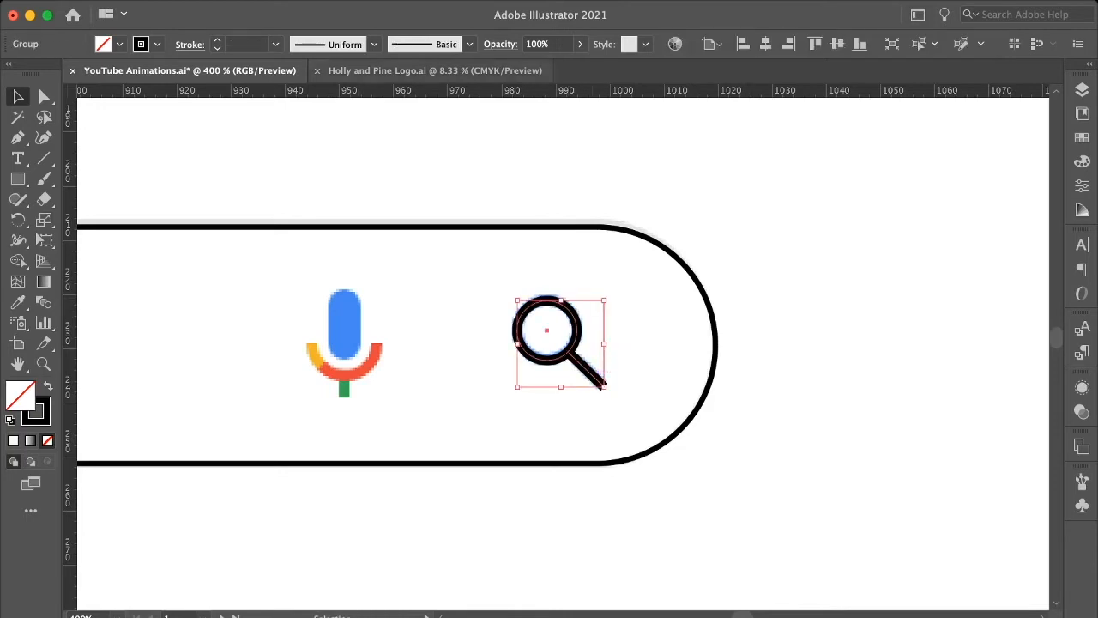
left_click(507, 227)
scroll(515, 300, "left", 10)
scroll(515, 300, "left", 8)
key("super+shift+a")
key("super+minus")
key("super+minus")
key("super+minus")
key("super+minus")
key("super+minus")
Step: Place a duplicate of the lowest bar's magnifier icon on the empty artboard area beside that bar
left_click(864, 347)
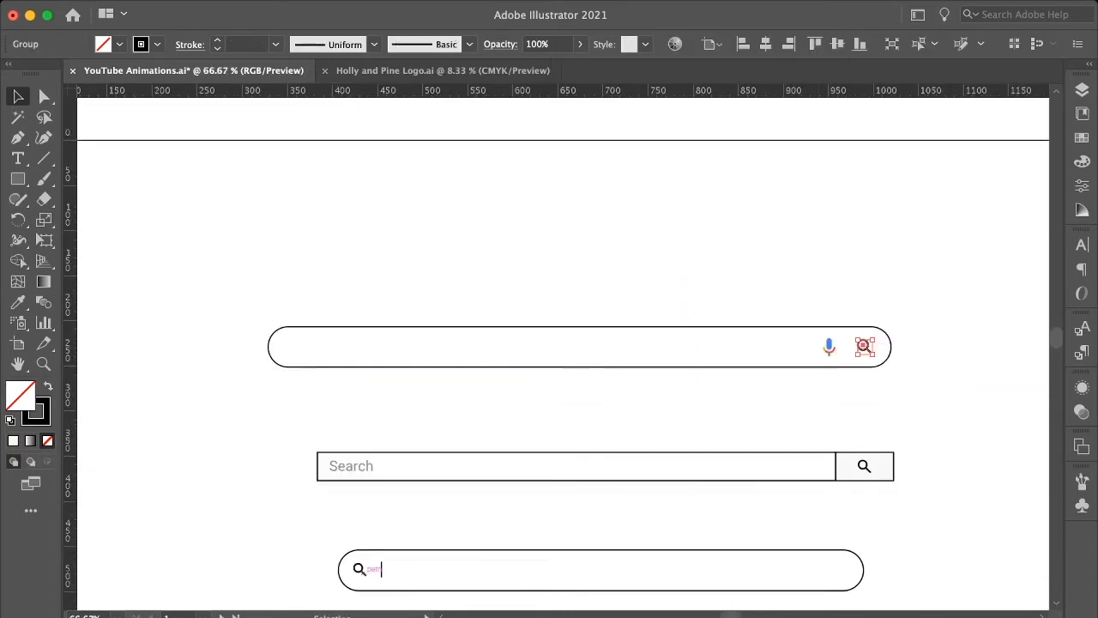
left_click(360, 570)
key("super+equal")
key("super+equal")
key("super+equal")
left_click_drag(556, 344, 225, 335, "alt")
left_click(556, 345)
key("super+shift+a")
key("super+minus")
key("super+minus")
key("super+minus")
key("super+minus")
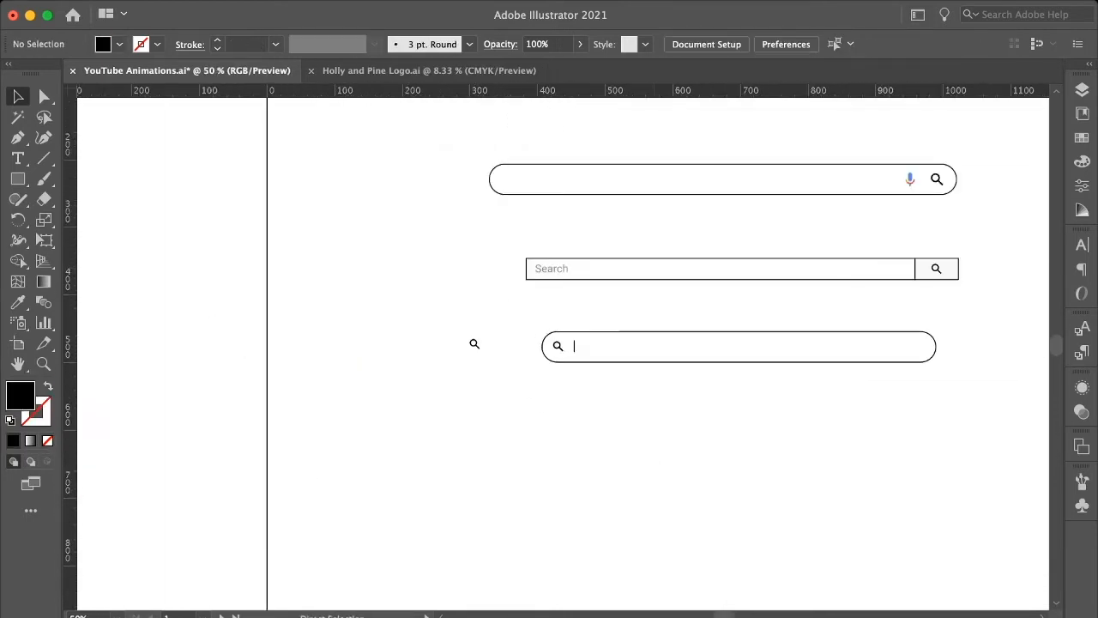
Step: Move each of the three traced search bars, together with its magnifier, straight up above its reference image
left_click(936, 179, "shift")
left_click_drag(645, 164, 646, 120, "alt+shift")
left_click(892, 259)
left_click(937, 269, "shift")
left_click_drag(892, 259, 892, 225, "shift")
left_click(919, 333)
left_click(557, 346, "shift")
left_click_drag(594, 332, 594, 293, "shift")
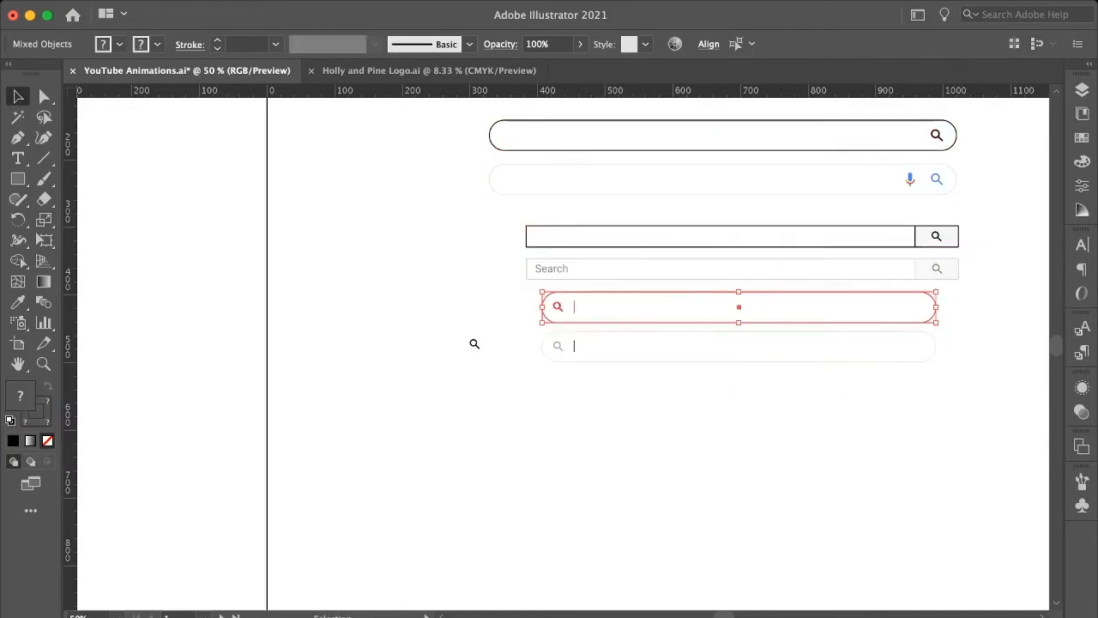
Step: Match the fill and outline of the traced middle bar's search button to the light-grey button in its reference image
key("super+shift+a")
left_click(936, 236)
key("super+equal")
key("super+equal")
key("super+equal")
key("super+equal")
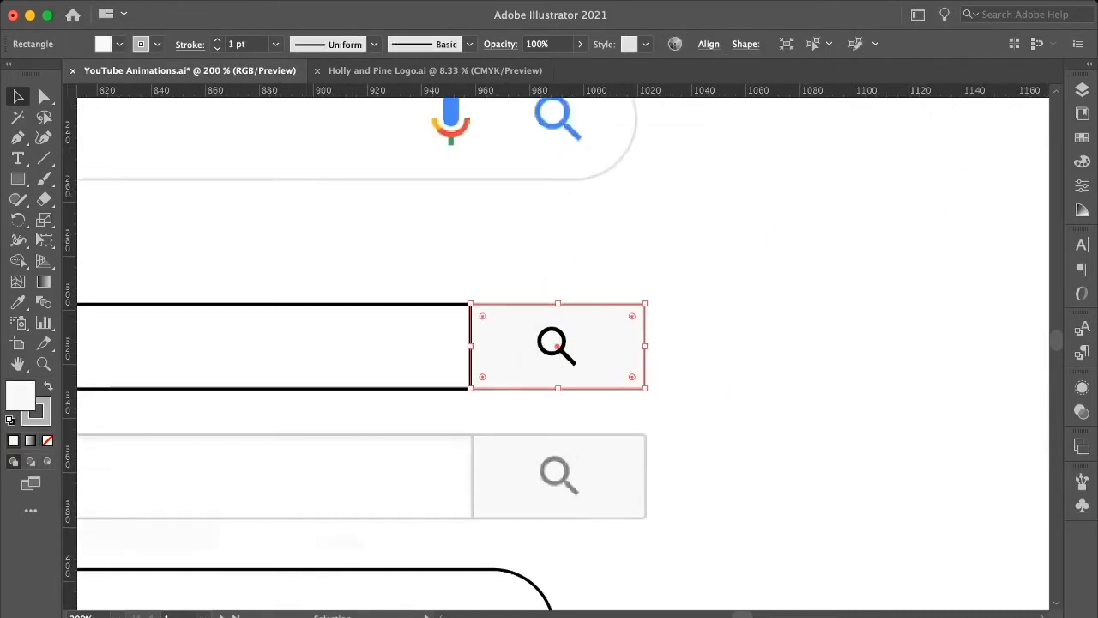
Step: Recolour the traced middle bar's magnifier with the grey sampled from the reference icon
key("super+shift+a")
left_click(556, 345)
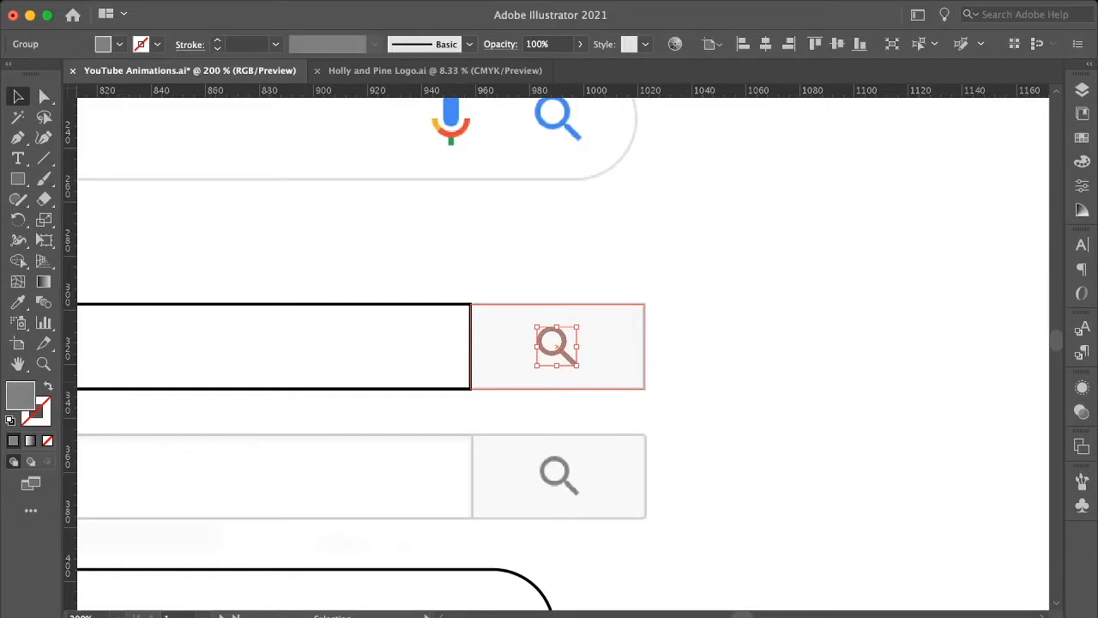
key("super+shift+a")
left_click(567, 348)
key("super+shift+a")
left_click(601, 347)
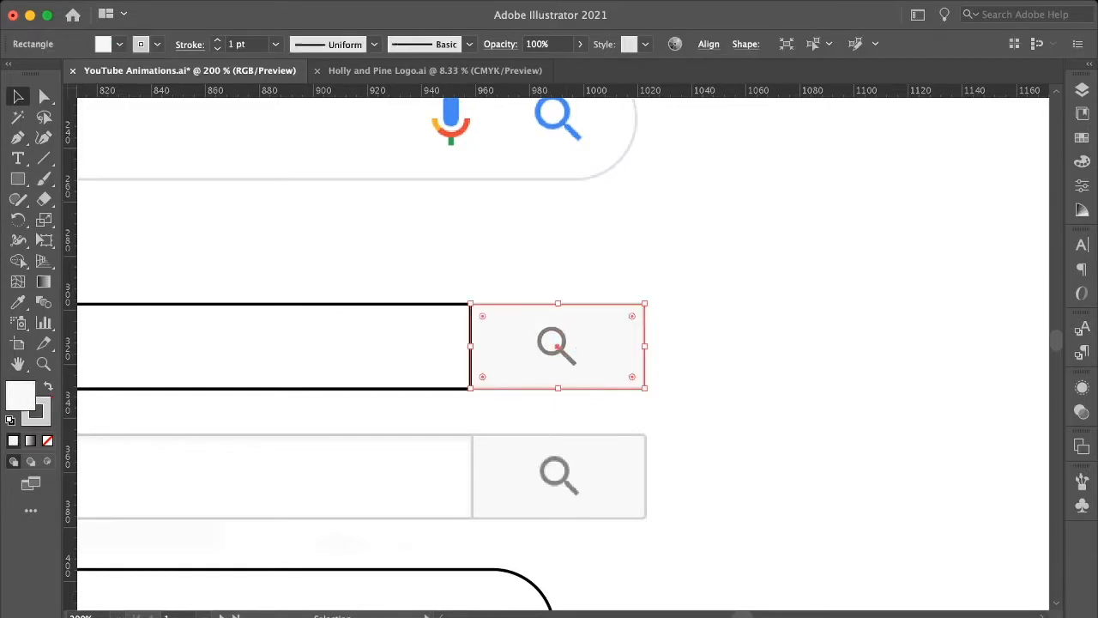
key("super+z")
key("super+shift+a")
left_click(567, 352)
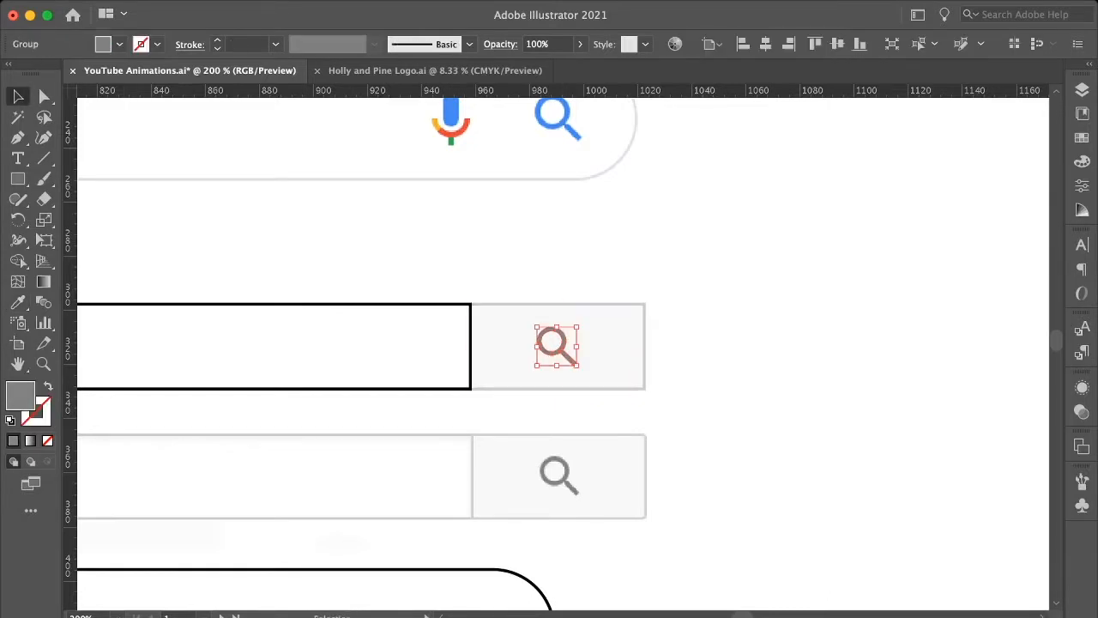
Step: Give the middle bar's long search field a white fill and the grey outline sampled from its search button
key("super+shift+a")
left_click(236, 302)
key("i")
left_click(514, 346)
key("v")
key("super+shift+a")
scroll(563, 352, "left", 20)
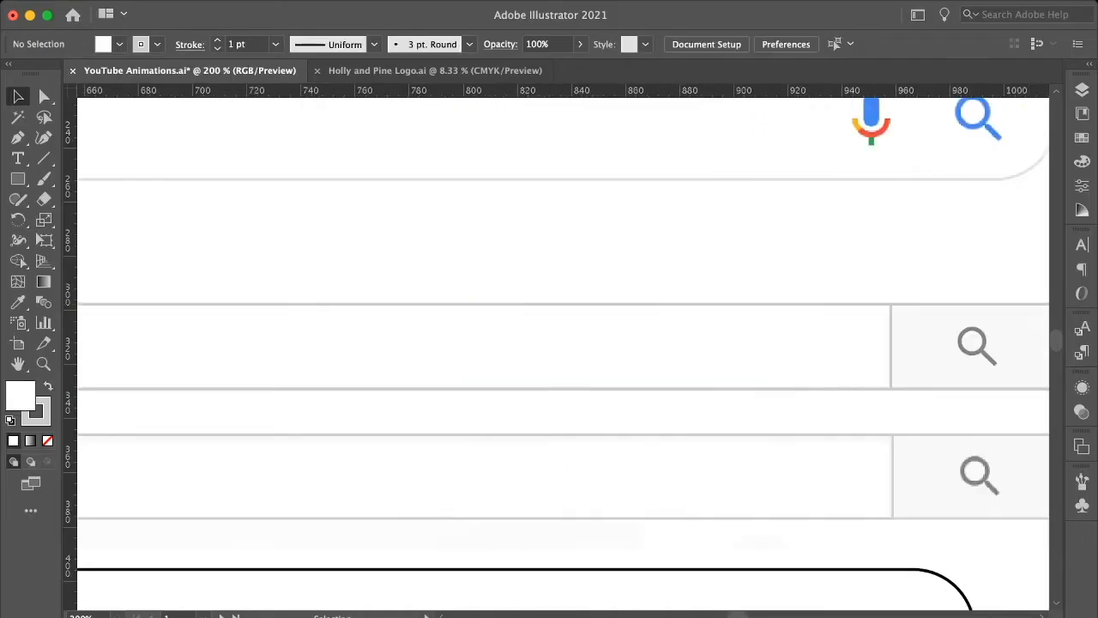
Step: Recolour the traced lowest bar's magnifier with the grey sampled from its reference icon
scroll(563, 352, "down", 5)
left_click(843, 223)
key("i")
left_click(844, 386)
key("v")
key("super+shift+a")
scroll(845, 385, "right", 20)
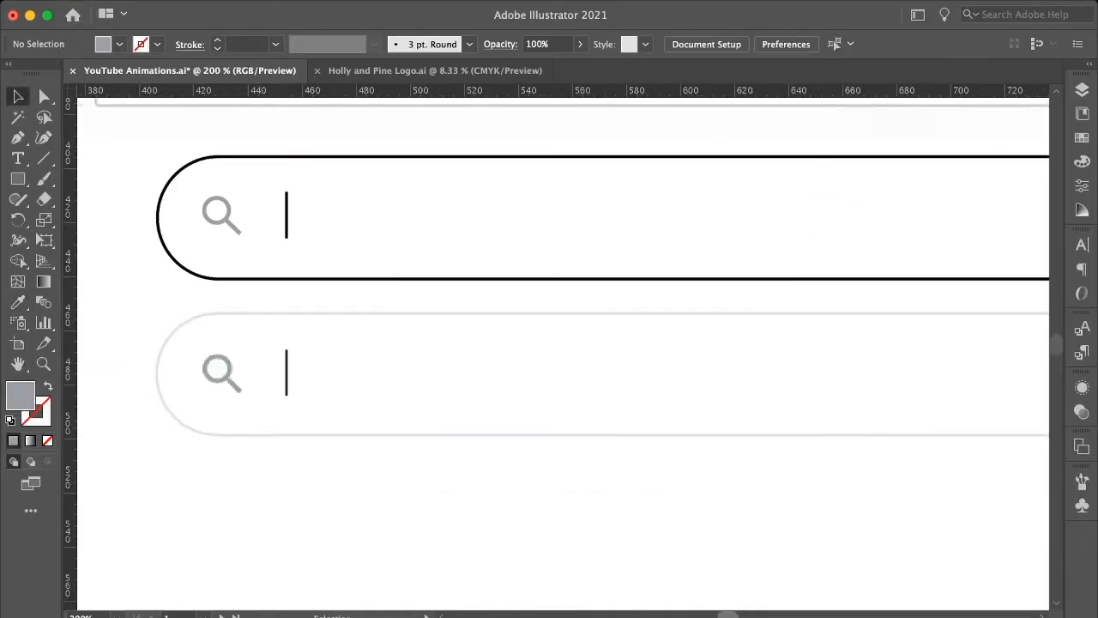
Step: Match the traced lowest search bar to its reference with a white fill and light-grey outline
left_click(845, 279)
key("i")
left_click(844, 313)
key("v")
key("super+shift+a")
left_click(288, 278)
key("super+shift+a")
scroll(289, 278, "right", 8)
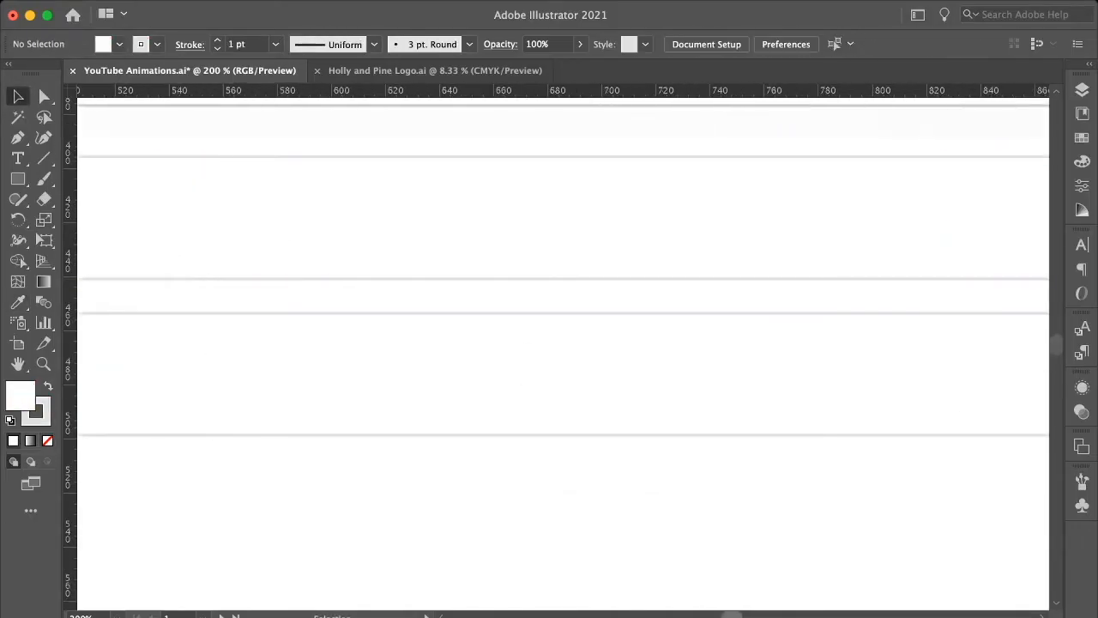
left_click(596, 279)
key("super+shift+a")
left_click(596, 313)
key("super+shift+a")
key("super+minus")
key("super+minus")
key("super+minus")
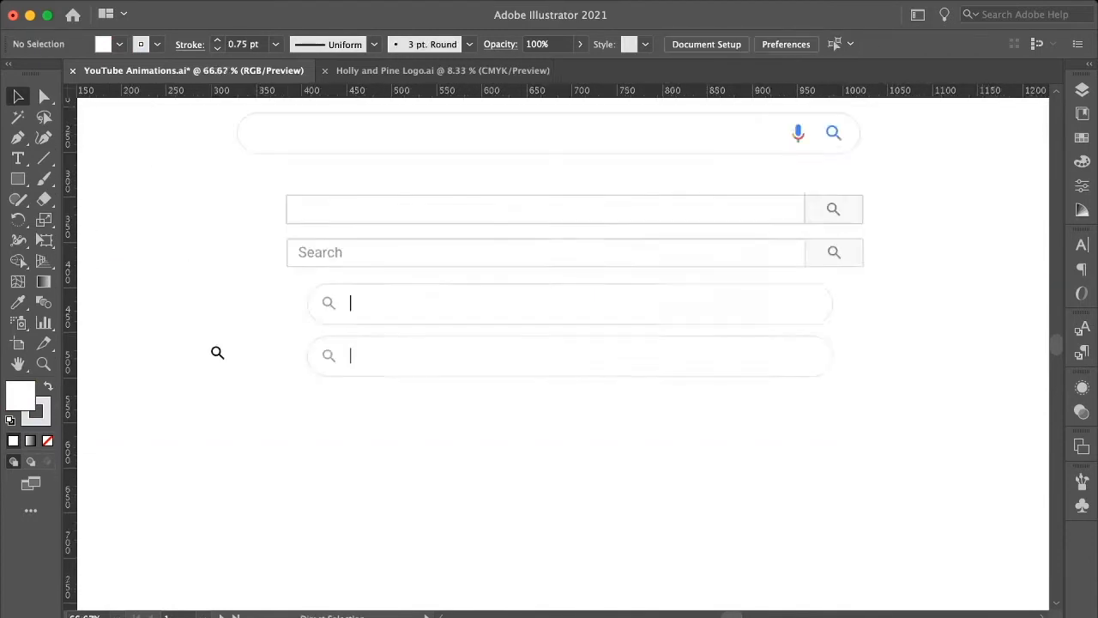
Step: Give the traced top search bar a sampled white fill and light-grey outline and send it behind its magnifier
key("super+equal")
left_click(850, 294)
key("super+shift+a")
scroll(850, 293, "up", 10)
left_click(850, 282)
key("i")
scroll(849, 293, "down", 10)
left_click(277, 194)
scroll(277, 194, "up", 12)
key("v")
key("super+shift+bracketleft")
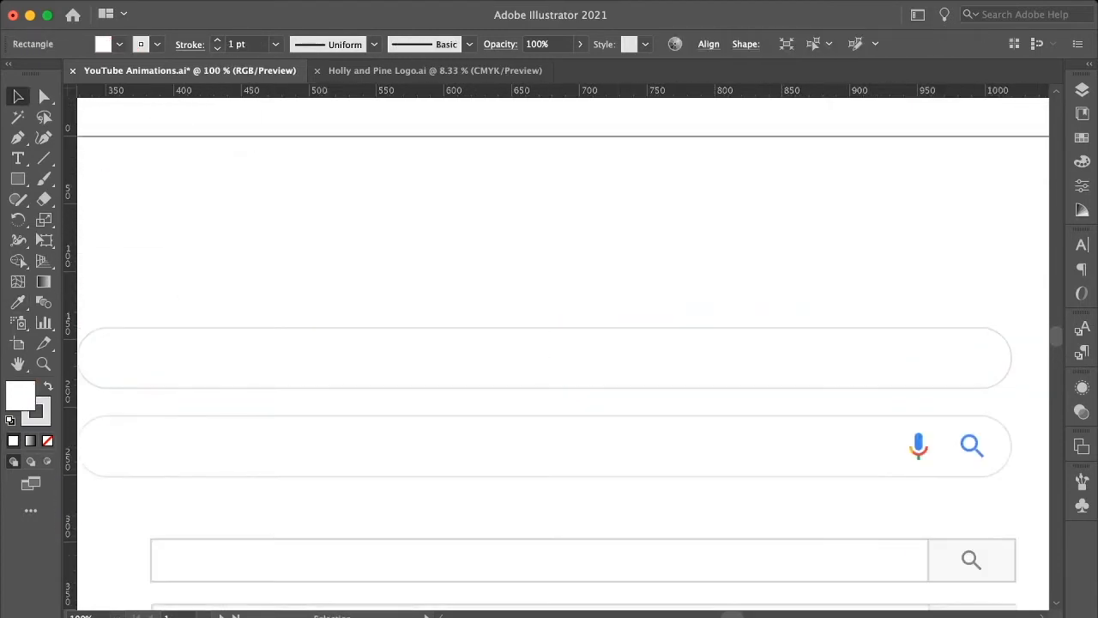
Step: Recolour the top bar's magnifier with the blue sampled from the reference search icon
left_click(972, 358)
key("i")
key("super+minus")
key("super+minus")
key("super+minus")
key("super+minus")
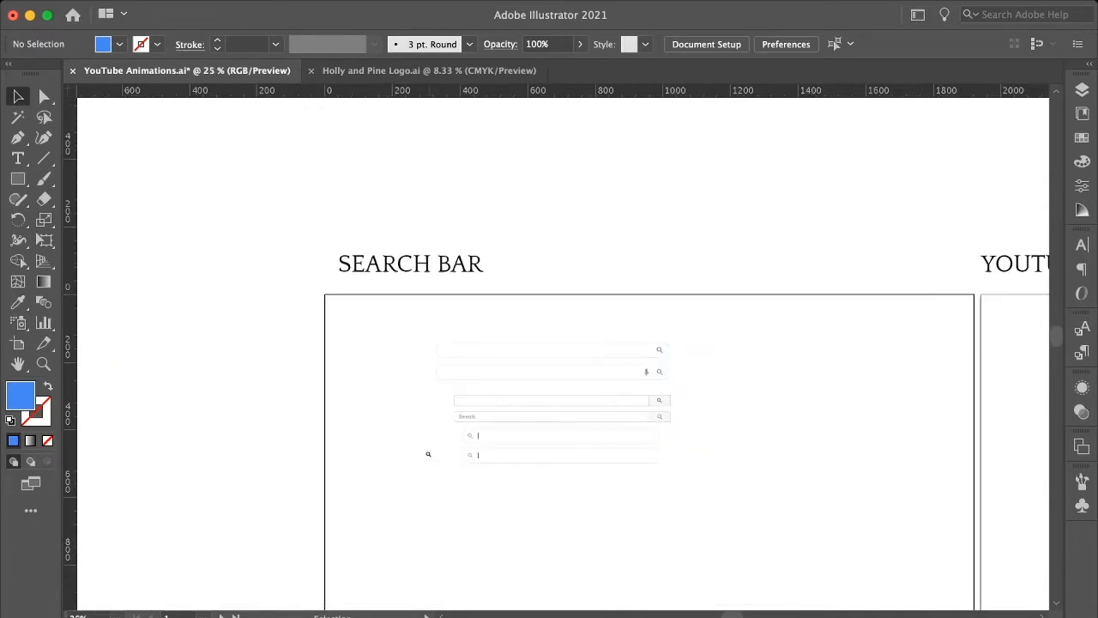
left_click_drag(712, 327, 412, 472)
left_click_drag(633, 343, 477, 360)
key("super+z")
left_click_drag(691, 328, 661, 500)
left_click_drag(697, 516, 882, 558)
key("super+shift+a")
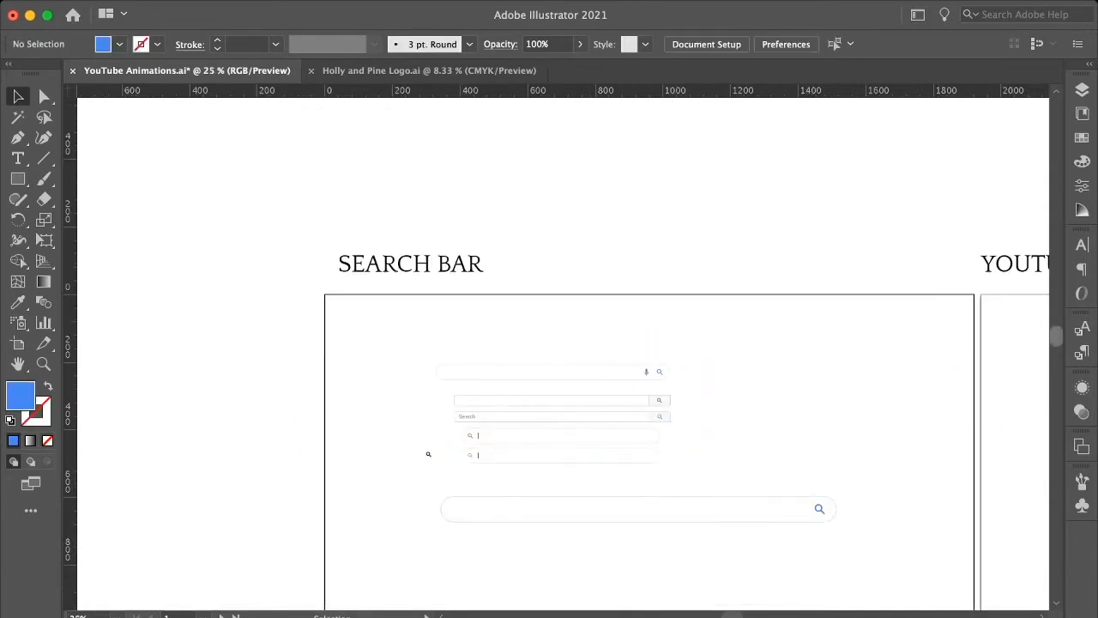
key("super+z")
key("super+z")
key("super+z")
Step: Place copies of the traced top and middle bars below the references and enlarge them to equal widths
scroll(635, 343, "down", 3)
left_click_drag(634, 280, 875, 508)
key("super+shift+a")
left_click_drag(686, 331, 640, 343)
left_click_drag(642, 339, 618, 482)
left_click_drag(647, 487, 869, 498)
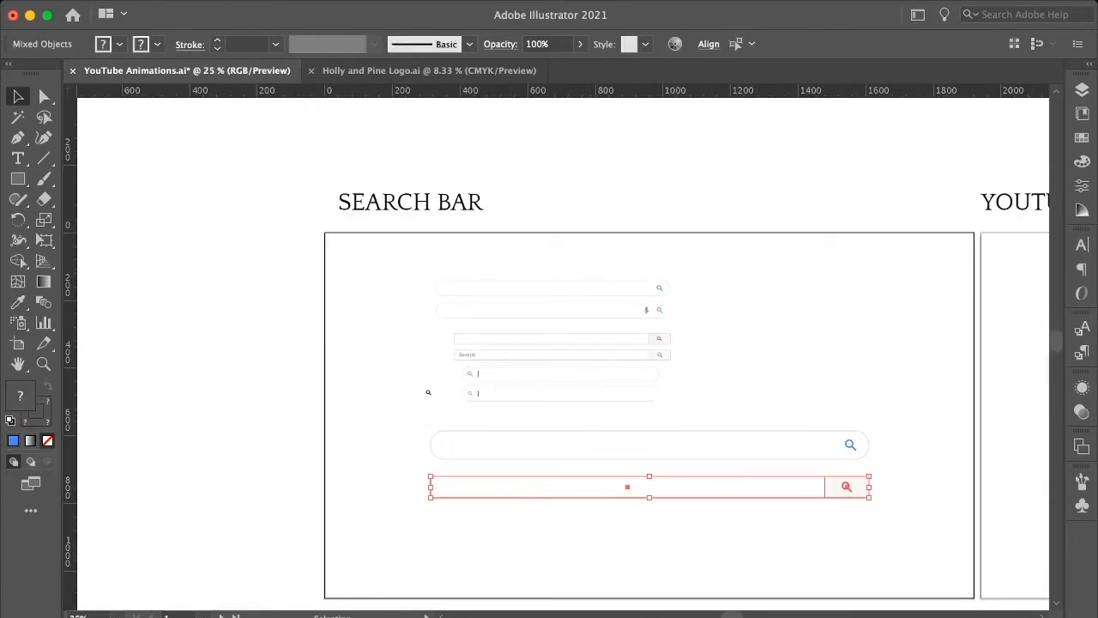
Step: Place a copy of the traced lowest bar under the enlarged bars and scale it to the same width
left_click_drag(455, 369, 484, 379)
left_click_drag(515, 375, 483, 531)
left_click_drag(629, 538, 869, 556)
key("super+shift+a")
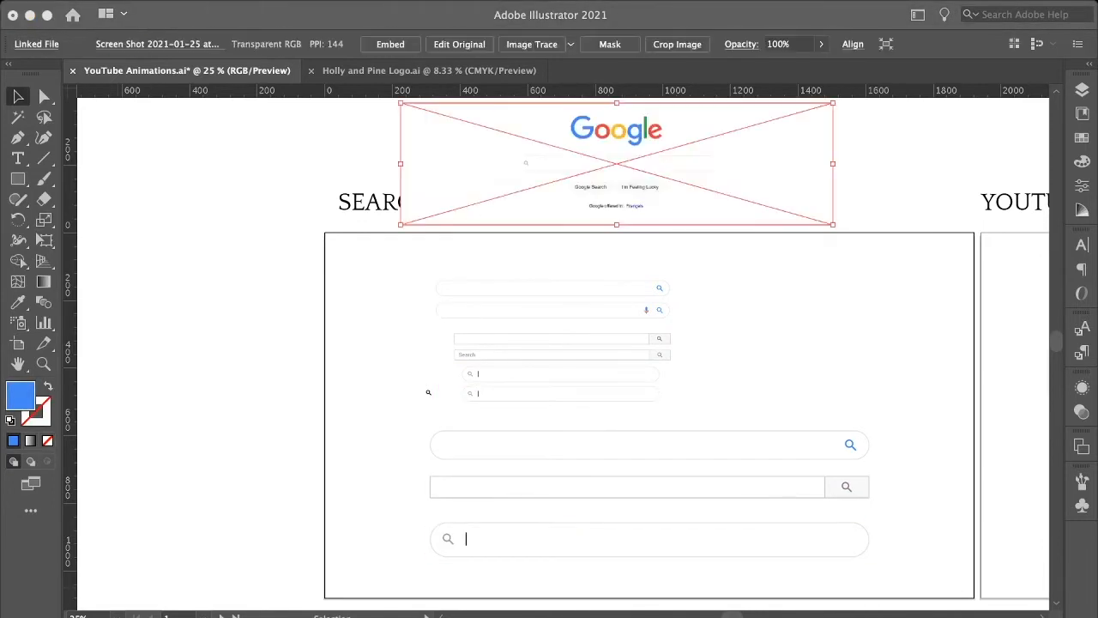
Step: Enlarge the Google search page screenshot and position it near the stacked bars as a size reference
left_click_drag(695, 143, 561, 330)
left_click_drag(561, 330, 620, 283)
left_click_drag(759, 363, 973, 424)
left_click_drag(893, 268, 839, 105)
scroll(798, 189, "up", 4)
left_click_drag(769, 213, 789, 199)
scroll(788, 206, "down", 3)
Step: Scale the enlarged lowest bar down slightly against the Google screenshot and return it to the bottom of the stack
key("super+shift+a")
left_click_drag(712, 581, 738, 490)
mouse_move(894, 508)
left_mouse_down()
mouse_move(870, 495)
mouse_move(880, 506)
left_mouse_up()
left_click_drag(738, 490, 711, 573)
key("super+shift+a")
Step: Move the small traced middle bar, with its button and magnifier, down over its reference image
scroll(711, 549, "right", 10)
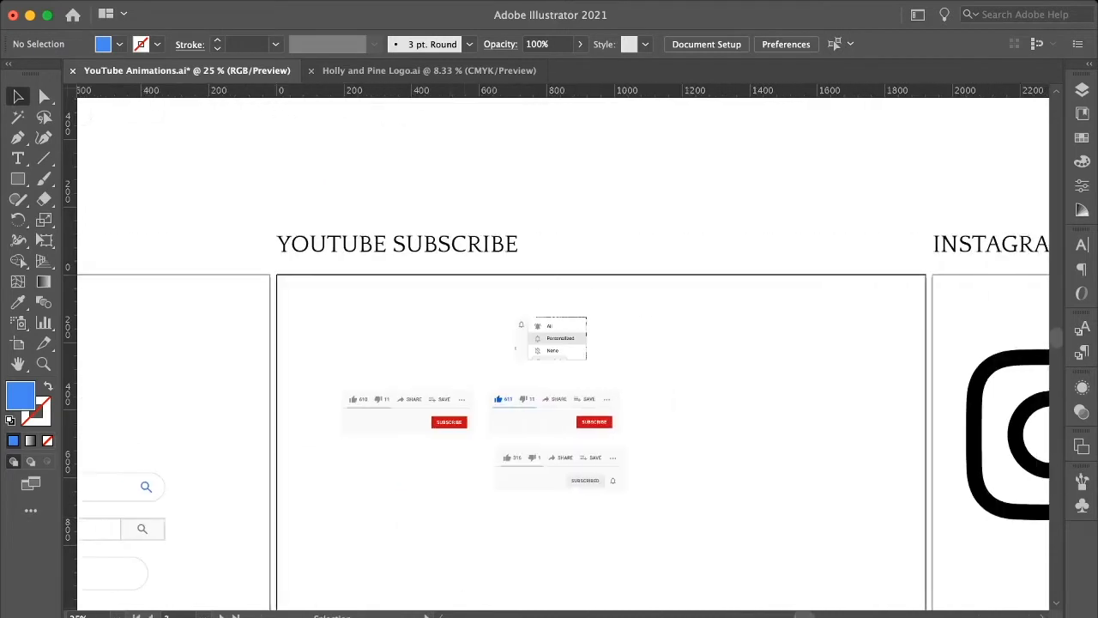
scroll(549, 378, "left", 8)
scroll(265, 382, "up", 4)
left_click_drag(1013, 301, 905, 397)
key("super+shift+a")
key("super+shift+a")
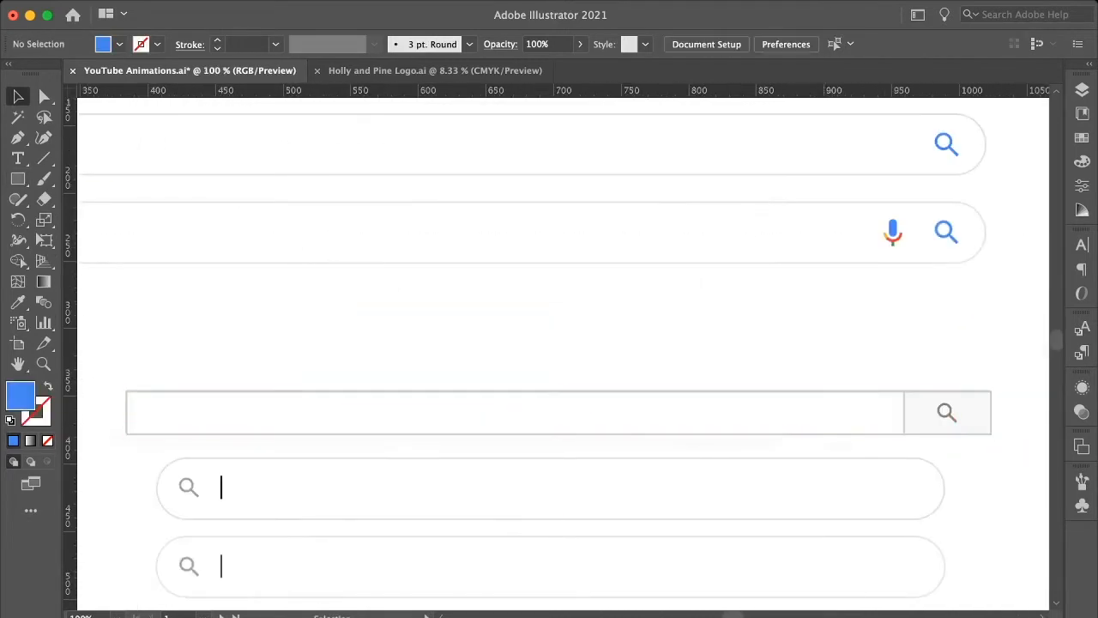
Step: Fine-tune the size of the small traced middle bar so its edges fit the reference
left_click_drag(1017, 371, 892, 418)
key("super+equal")
left_click(491, 330)
left_click_drag(490, 315, 491, 313)
scroll(491, 331, "right", 6)
left_click(626, 343)
key("super+shift+a")
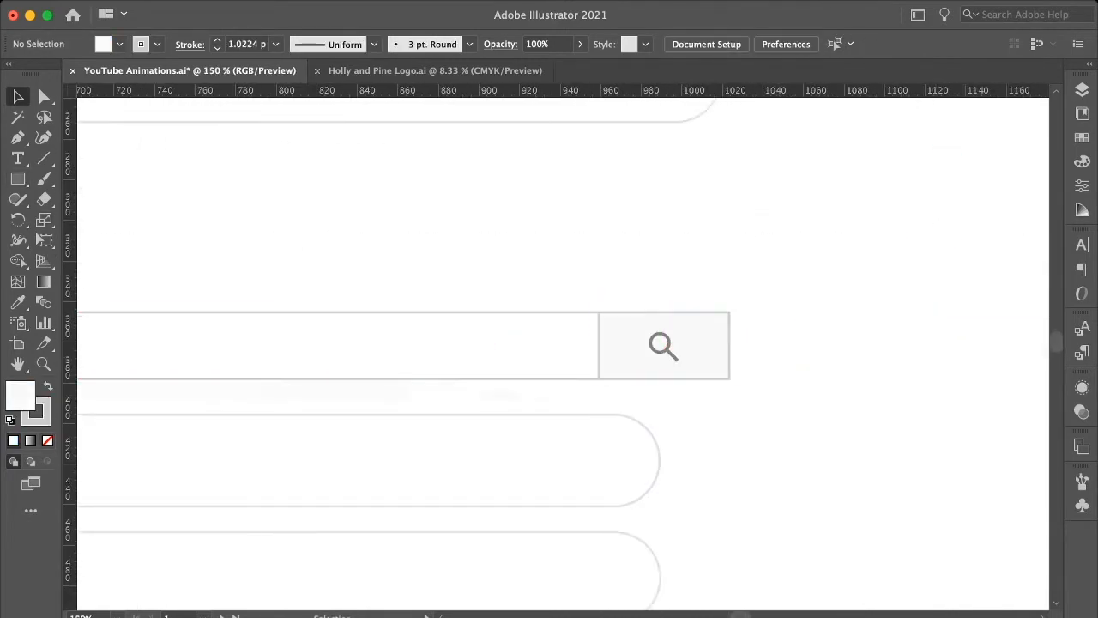
Step: Round the left-hand corners of the traced middle bar's search field to a radius of about 2.56 px
key("a")
left_click_drag(762, 292, 779, 386)
scroll(705, 398, "left", 10)
left_click_drag(779, 323, 773, 317)
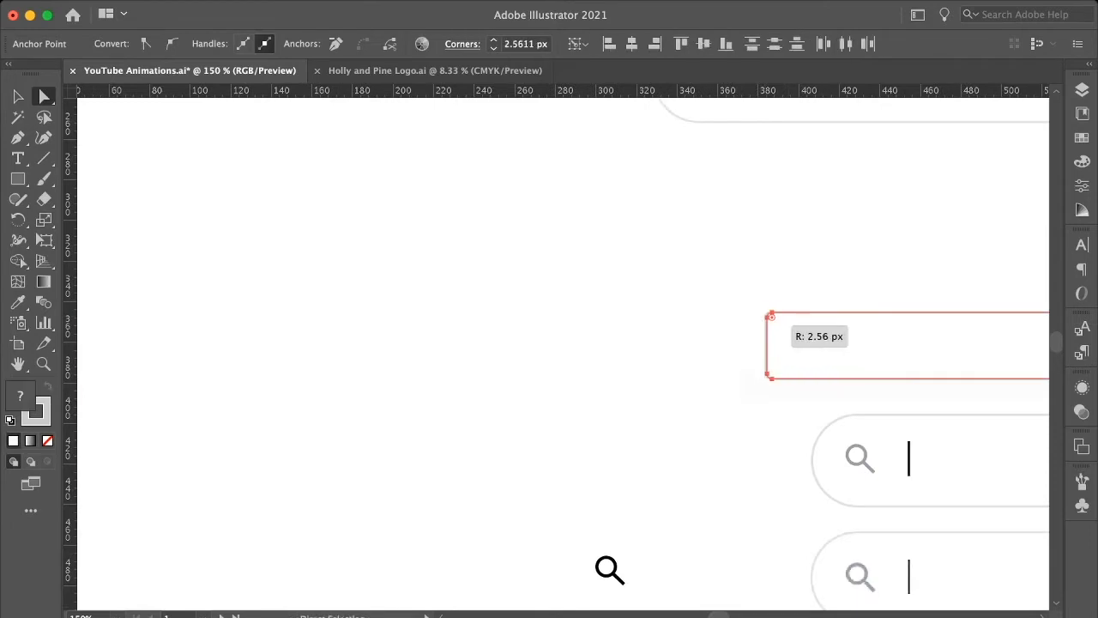
Step: Round the right-hand corners of the traced middle bar's search button to a radius of about 2.65 px
scroll(773, 318, "right", 10)
left_click_drag(403, 323, 380, 315)
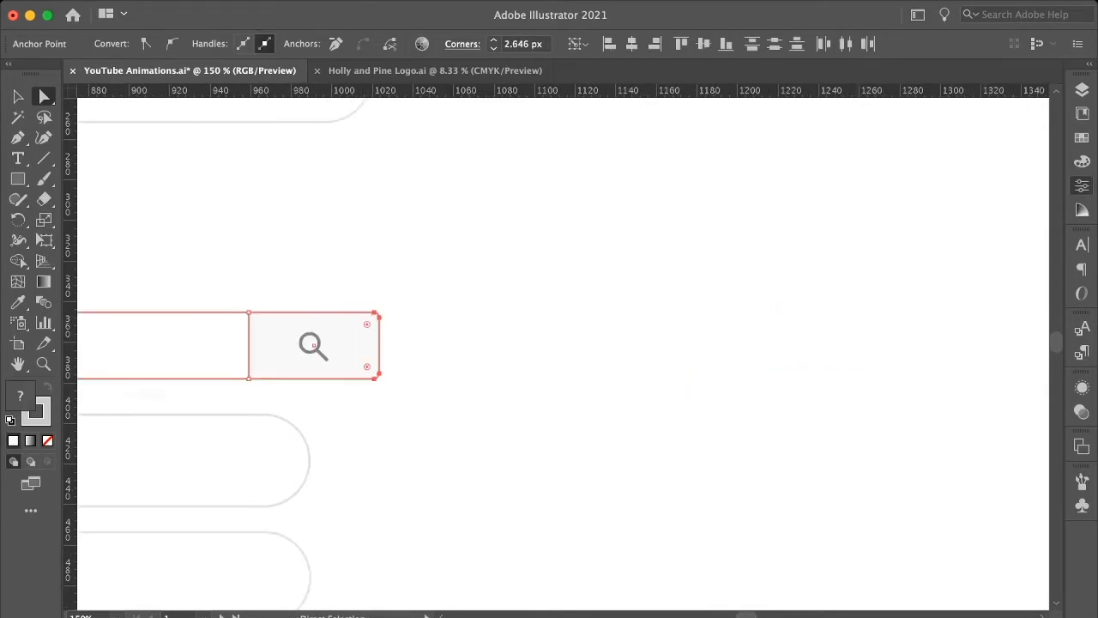
left_click_drag(314, 345, 314, 296)
key("super+z")
key("v")
key("super+shift+a")
scroll(549, 345, "left", 10)
left_click(549, 345)
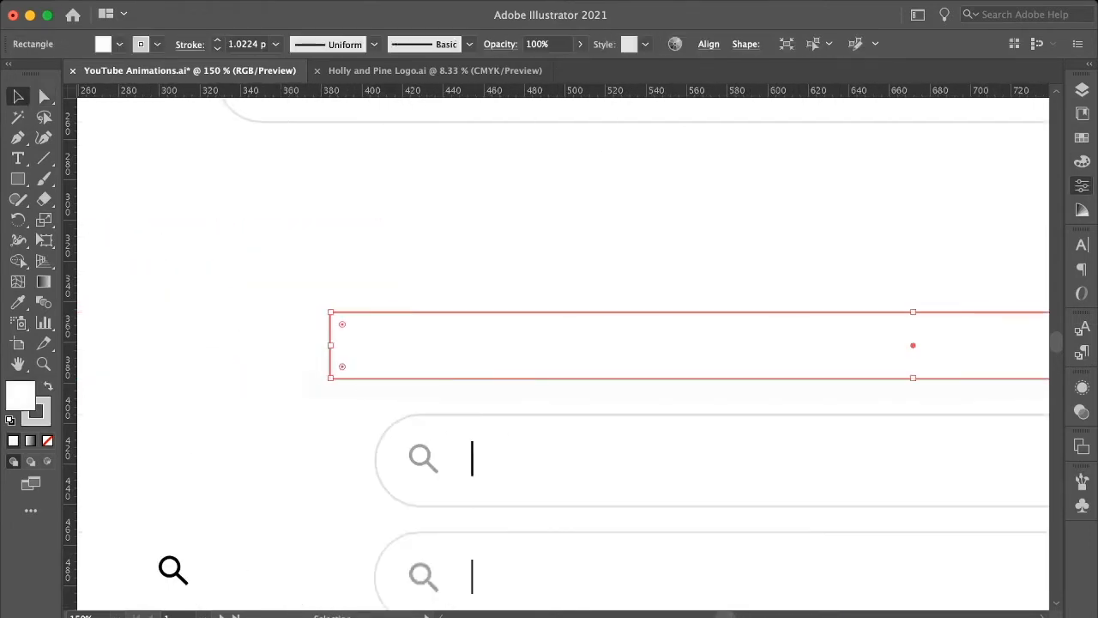
Step: Replace the enlarged middle bar with an enlarged copy of the rounded-corner version and save the document
key("super+shift+a")
key("super+minus")
key("super+minus")
key("super+minus")
key("super+minus")
scroll(550, 345, "right", 5)
left_click_drag(363, 502, 991, 539)
key("Delete")
left_click_drag(676, 340, 982, 539)
key("super+shift+a")
key("super+s")
Step: Draw a rectangle over the left reference's SUBSCRIBE button on the YouTube Subscribe artboard and remove its outline
scroll(680, 581, "right", 10)
key("m")
left_click_drag(491, 371, 545, 390)
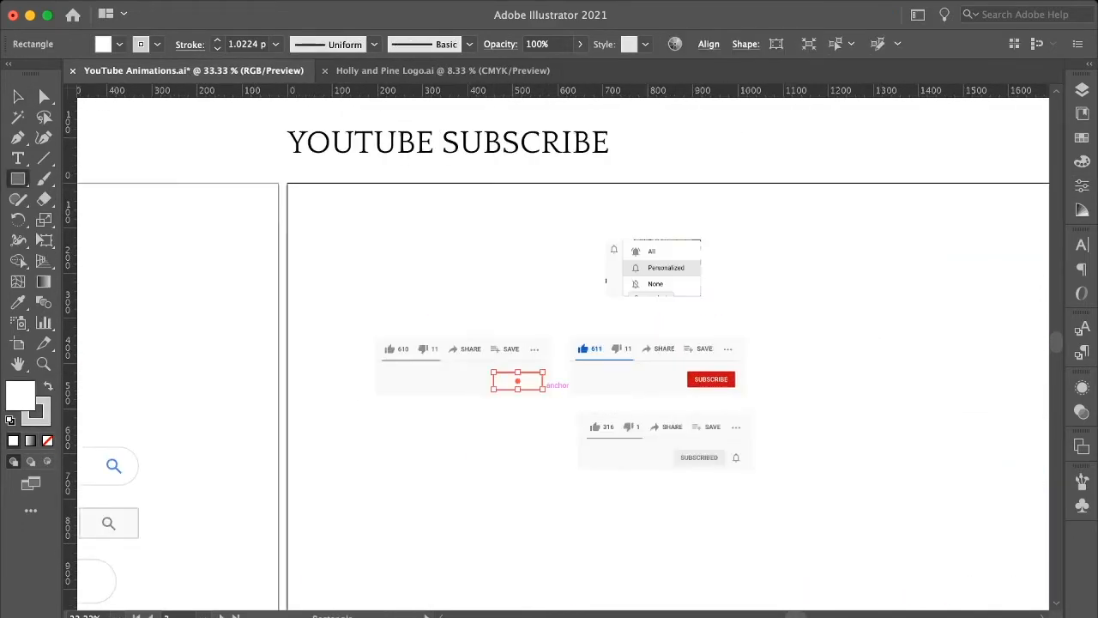
key("super+equal")
key("super+equal")
key("super+equal")
key("super+equal")
key("super+equal")
key("v")
left_click_drag(617, 297, 622, 326)
key("x")
key("slash")
key("x")
Step: Fit the rectangle's edges to the reference SUBSCRIBE button and slightly round its corners to match
left_click_drag(708, 376, 699, 376)
left_click_drag(677, 327, 736, 292)
left_click_drag(736, 293, 689, 292)
left_click_drag(567, 393, 561, 388)
left_click_drag(594, 347, 583, 349)
left_click_drag(558, 340, 616, 341)
key("super+equal")
key("super+equal")
left_click_drag(554, 251, 554, 249)
left_click_drag(554, 446, 553, 443)
left_click_drag(554, 346, 432, 346)
left_click_drag(703, 264, 707, 258)
Step: Move the traced button directly below the reference SUBSCRIBE button and fill it with the reference's sampled red
left_click_drag(432, 346, 432, 553)
key("i")
left_click(432, 288)
Step: Add centred black SUBSCRIBE text in a sans-serif typeface over the reference button's lettering
key("t")
left_click_drag(209, 291, 664, 379)
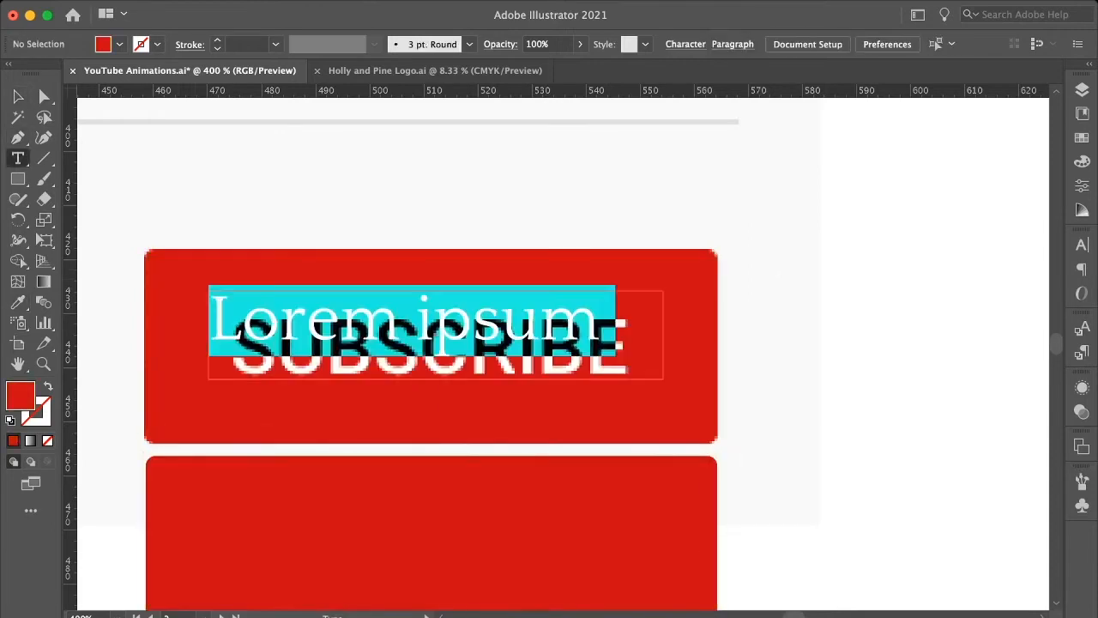
type("SUBSCRIBE")
key("Escape")
key("super+shift+c")
double_click(679, 336)
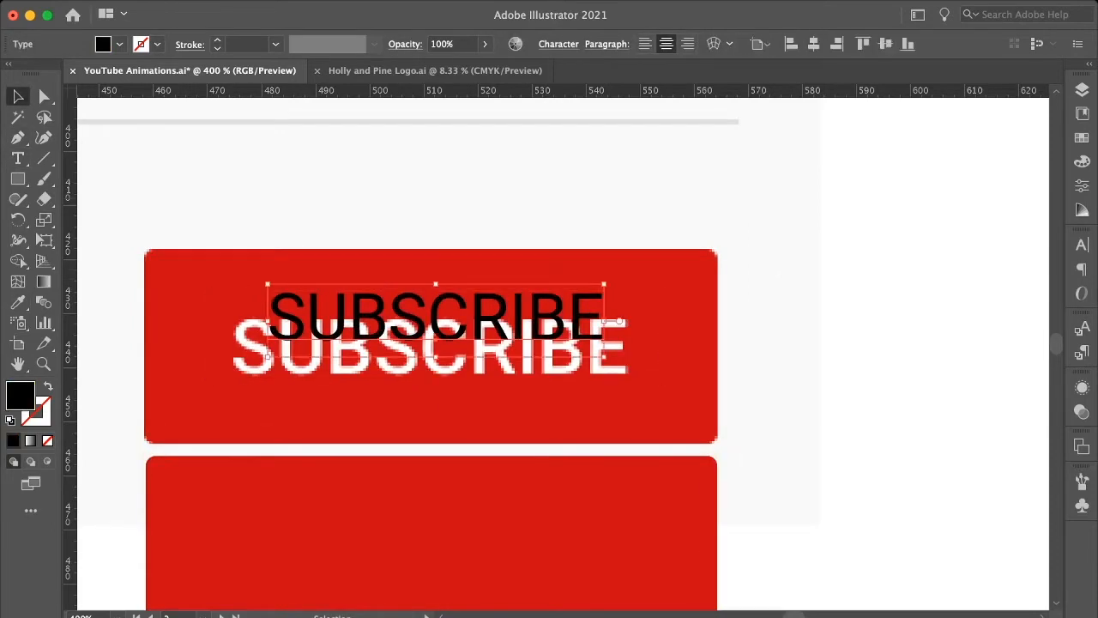
Step: Move and enlarge the SUBSCRIBE text to match the reference lettering, and make its weight heavier
left_click_drag(435, 321, 401, 354)
left_click_drag(569, 318, 637, 303)
left_click_drag(610, 343, 607, 348)
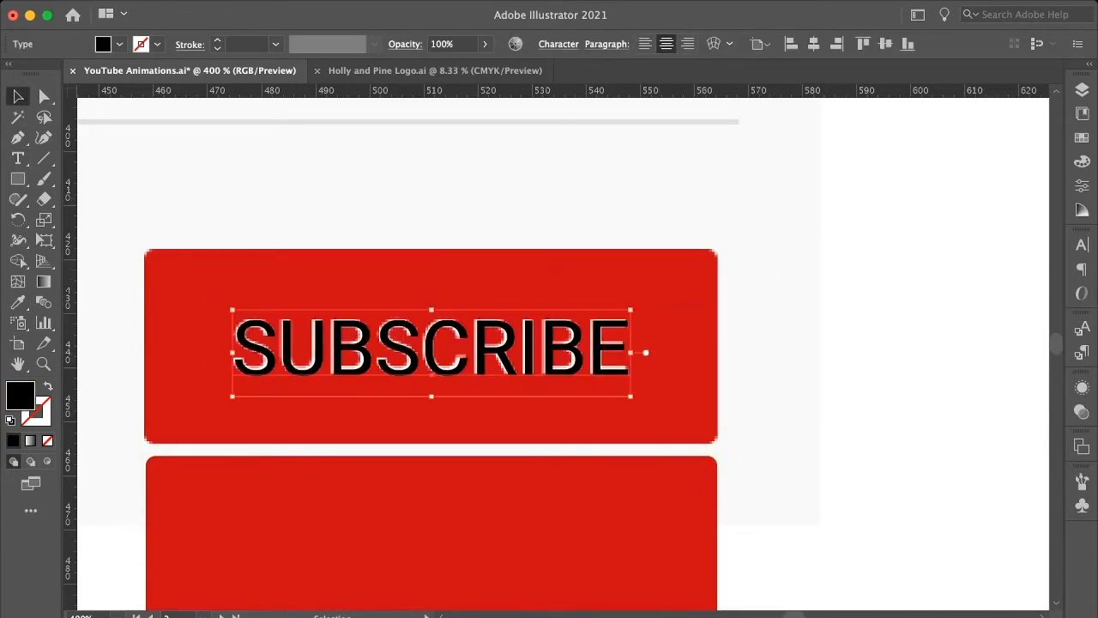
key("super+shift+comma")
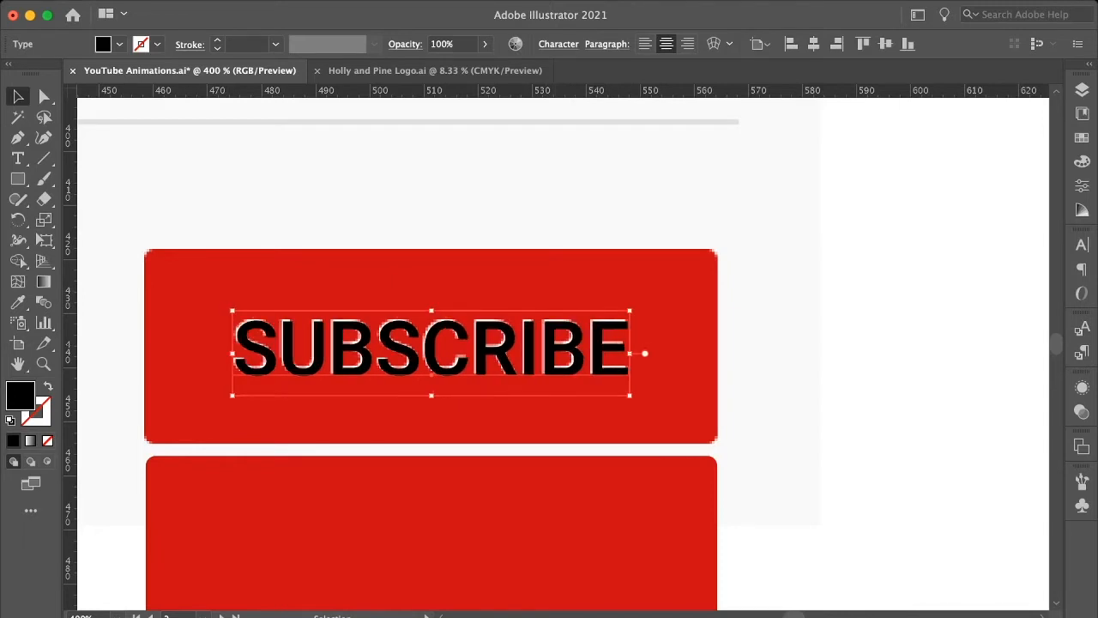
Step: Fill the SUBSCRIBE text with the reference's sampled white and move the traced red button up behind it
key("i")
left_click(333, 323)
key("v")
left_click_drag(515, 534, 515, 337)
left_click(575, 353)
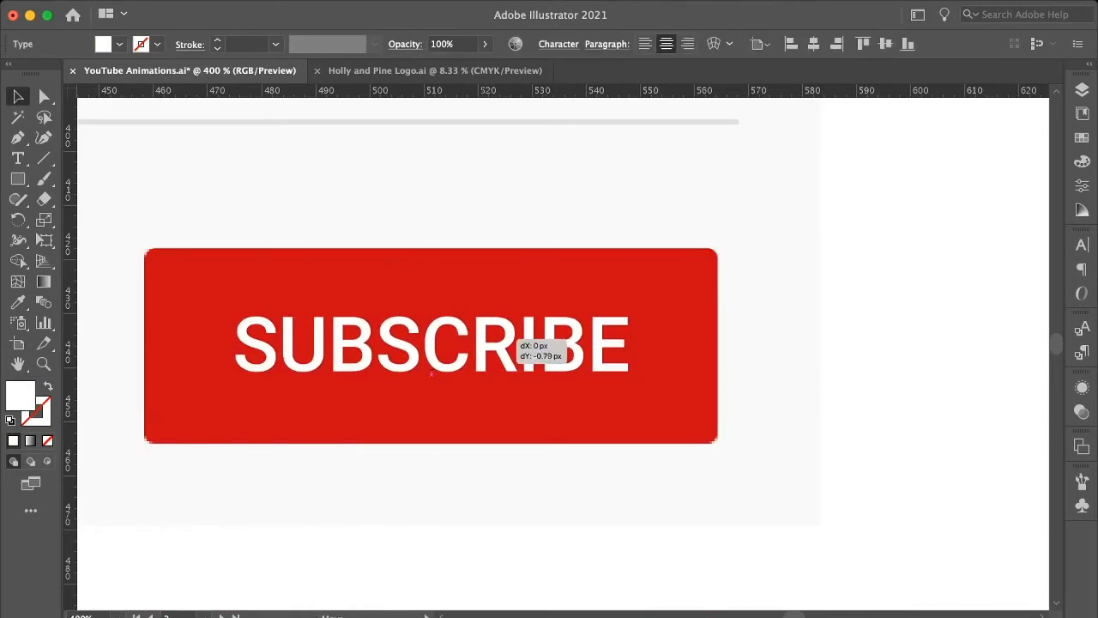
Step: Nudge the white SUBSCRIBE text so it sits centred on the traced red button
double_click(646, 349)
left_click_drag(432, 391, 431, 380)
left_click(515, 412, "shift")
key("super+g")
left_click(772, 369)
Step: Move the traced SUBSCRIBE button below the left reference panel and place a copy beneath the reference SUBSCRIBED button
key("super+minus")
key("super+minus")
key("super+minus")
key("super+minus")
key("super+minus")
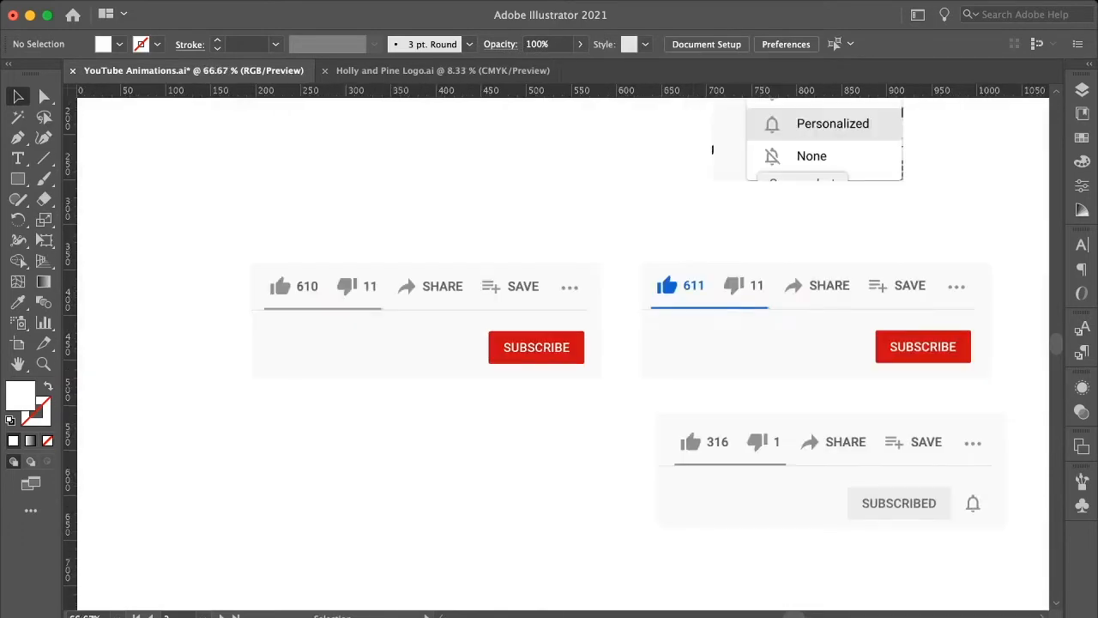
left_click_drag(557, 348, 558, 413)
left_click(618, 421)
left_click_drag(605, 442, 523, 408)
left_click_drag(543, 405, 908, 536)
Step: Change the copied button's text to SUBSCRIBED and widen its text frame to fit the word
key("super+plus")
key("super+plus")
key("super+plus")
key("super+plus")
left_click(909, 515)
double_click(700, 347)
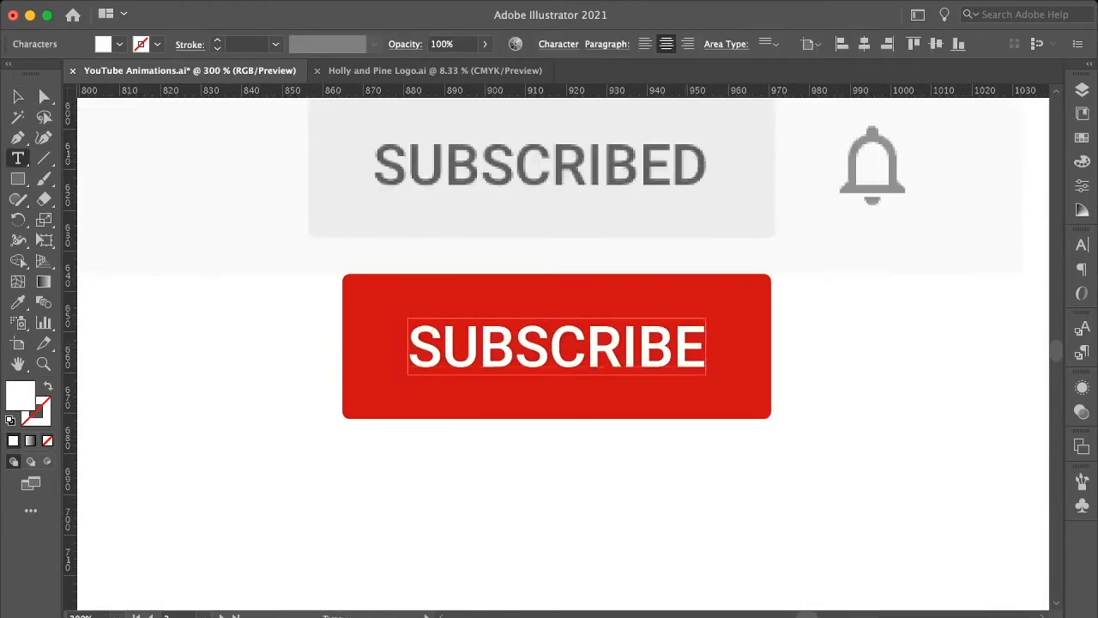
type("D")
left_click_drag(706, 347, 761, 347)
Step: Place the copied button and text over the reference SUBSCRIBED button and fill them with its sampled light and dark greys
left_click(730, 391, "shift")
left_click_drag(729, 391, 712, 362)
left_click(798, 360)
left_click_drag(694, 319, 642, 240)
key("i")
left_click(646, 163)
key("v")
key("i")
left_click(731, 172)
key("v")
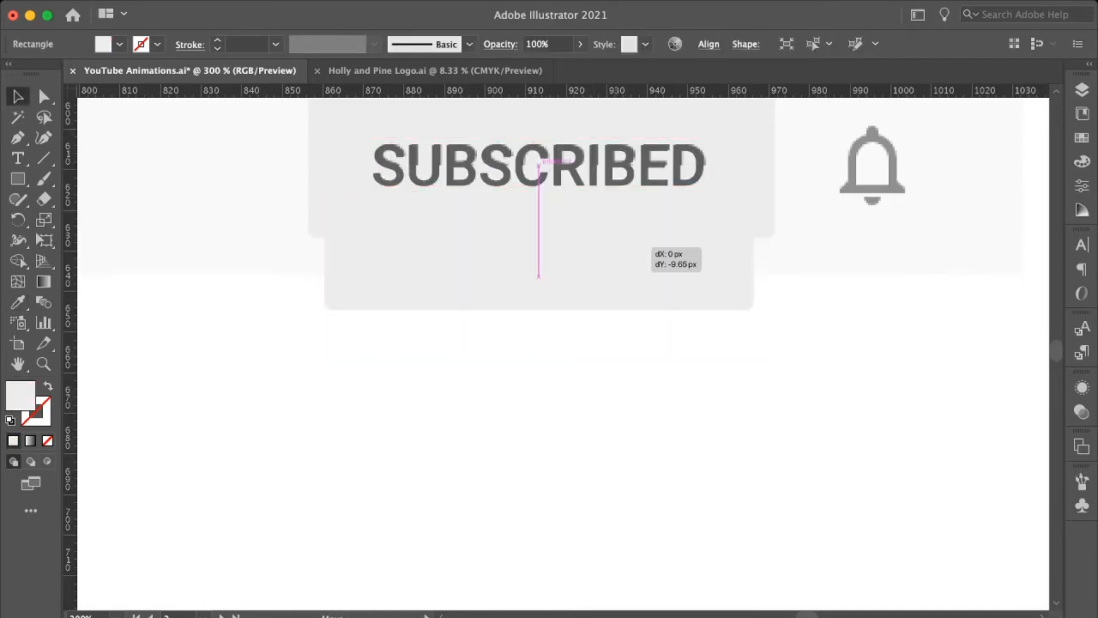
Step: Move the grey SUBSCRIBED button below its reference panel and place a copy of the red SUBSCRIBE button beside it
left_click(549, 382)
left_click_drag(708, 436, 529, 340)
left_click_drag(549, 378, 441, 522)
scroll(549, 490, "left", 8)
key("super+minus")
key("super+minus")
key("super+minus")
left_click_drag(228, 209, 457, 340)
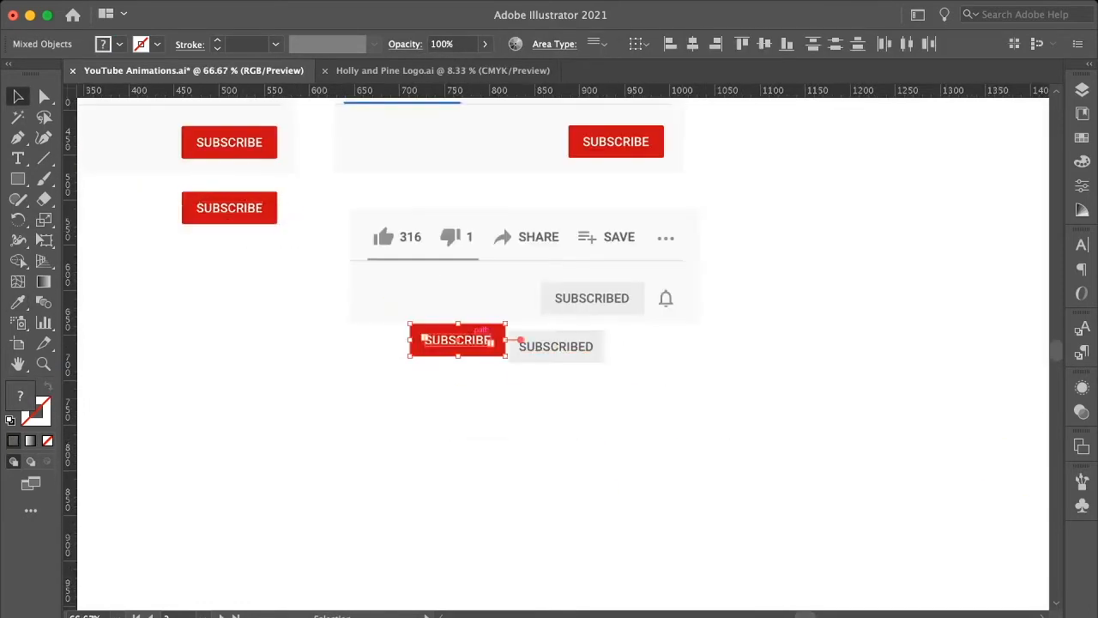
Step: Line up the red SUBSCRIBE and grey SUBSCRIBED buttons side by side at the same height
key("super+plus")
key("super+plus")
key("super+plus")
left_click_drag(556, 345, 560, 366)
left_click(824, 369, "shift")
left_click(601, 400, "shift")
left_click(601, 489)
left_click_drag(1017, 447, 892, 365)
scroll(729, 395, "right", 3)
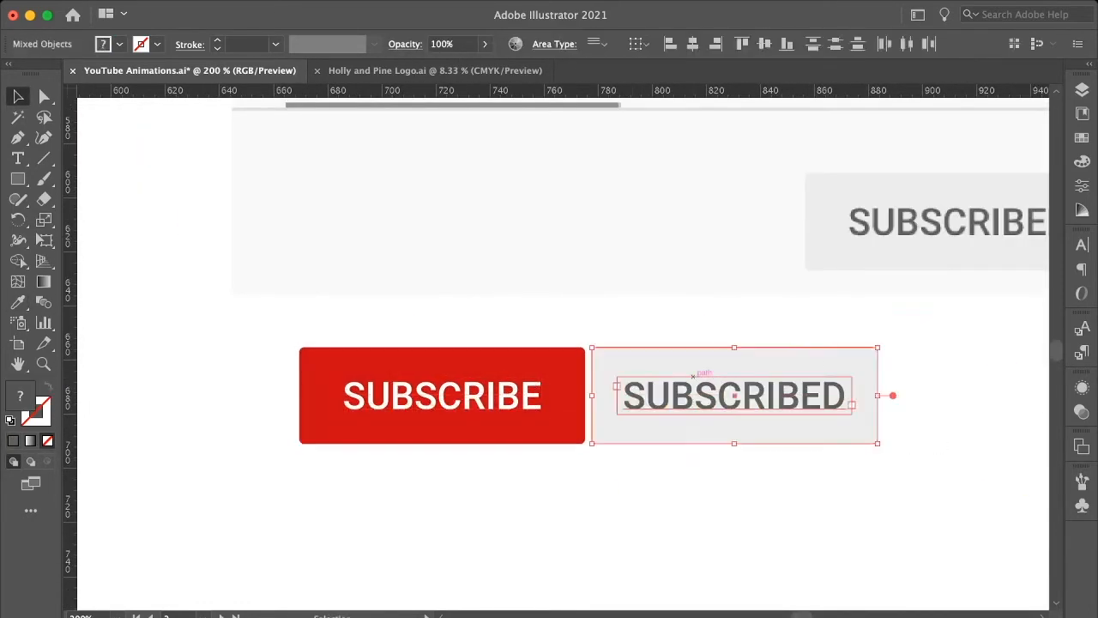
Step: Copy the SUBSCRIBE text below the left traced button and turn it into thumbs-up glyphs in the reference icon's sampled grey
left_click(652, 506)
key("super+minus")
key("super+minus")
left_click_drag(212, 148, 220, 266)
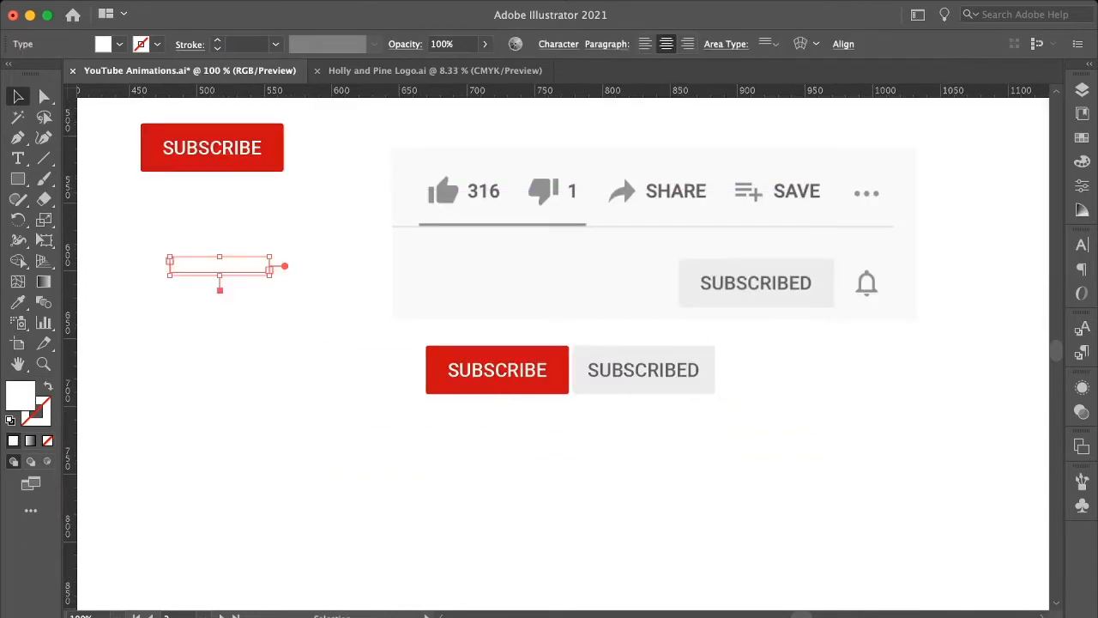
key("i")
left_click(444, 192)
key("v")
key("Return")
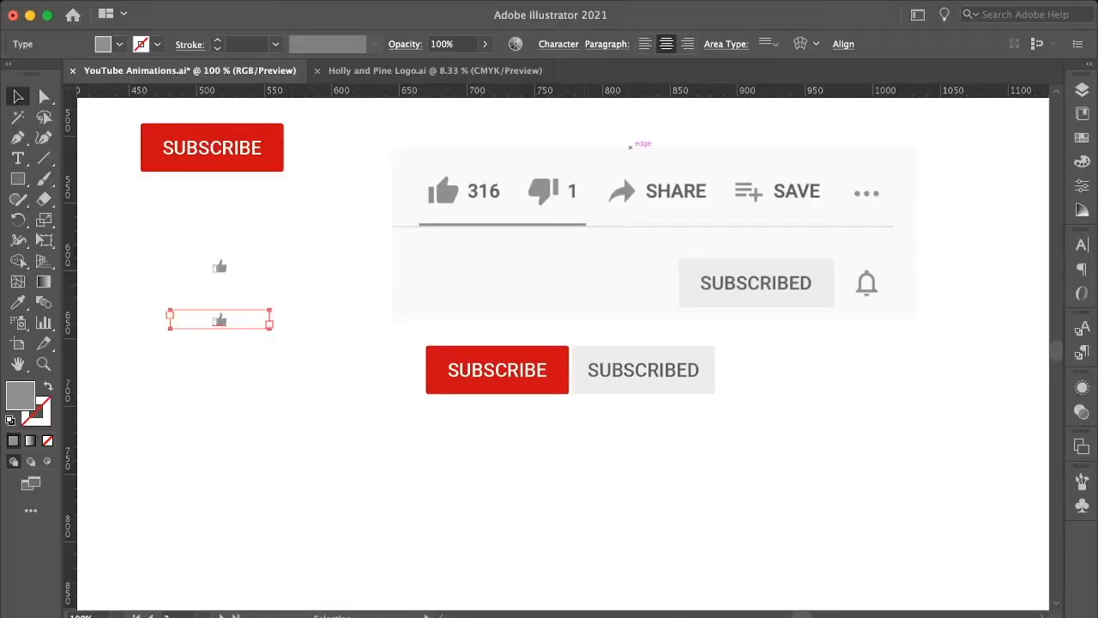
key("super+shift+a")
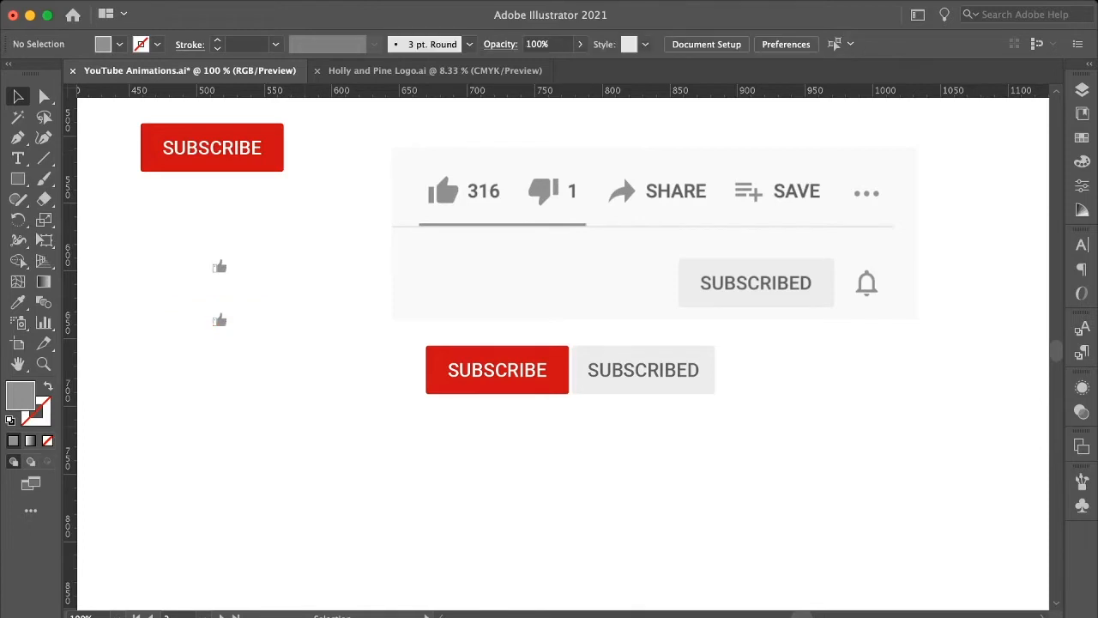
Step: Fit grey rectangles over the palm and the cuff, about 3.8 px wide, of the reference thumbs-up icon beside 316
key("super+equal")
key("super+equal")
key("super+equal")
key("v")
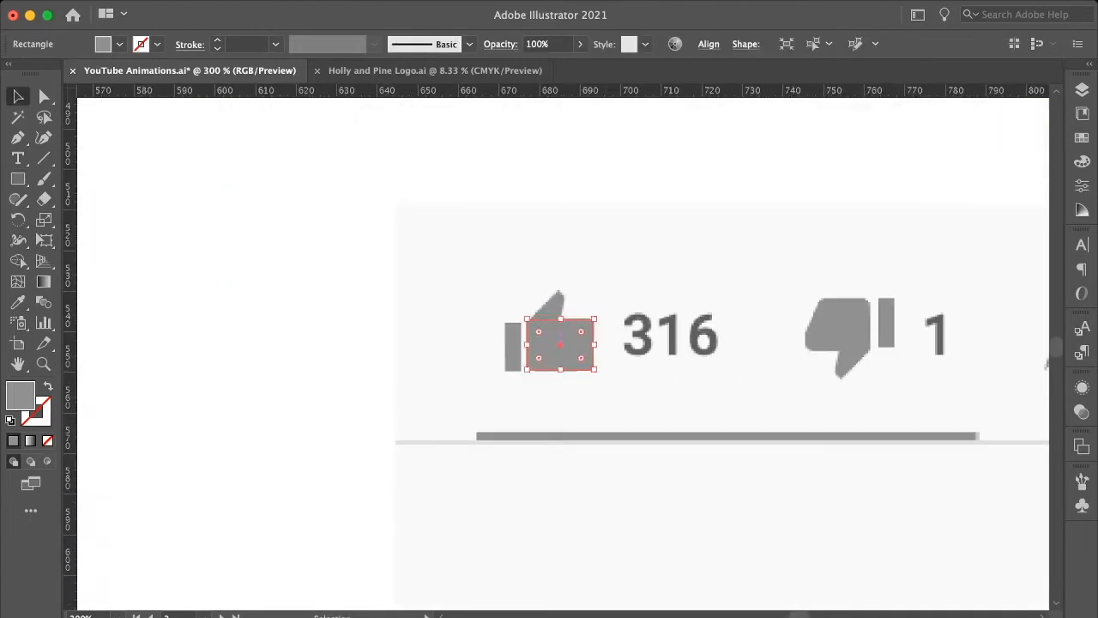
key("super+equal")
key("super+equal")
left_click_drag(478, 344, 611, 342)
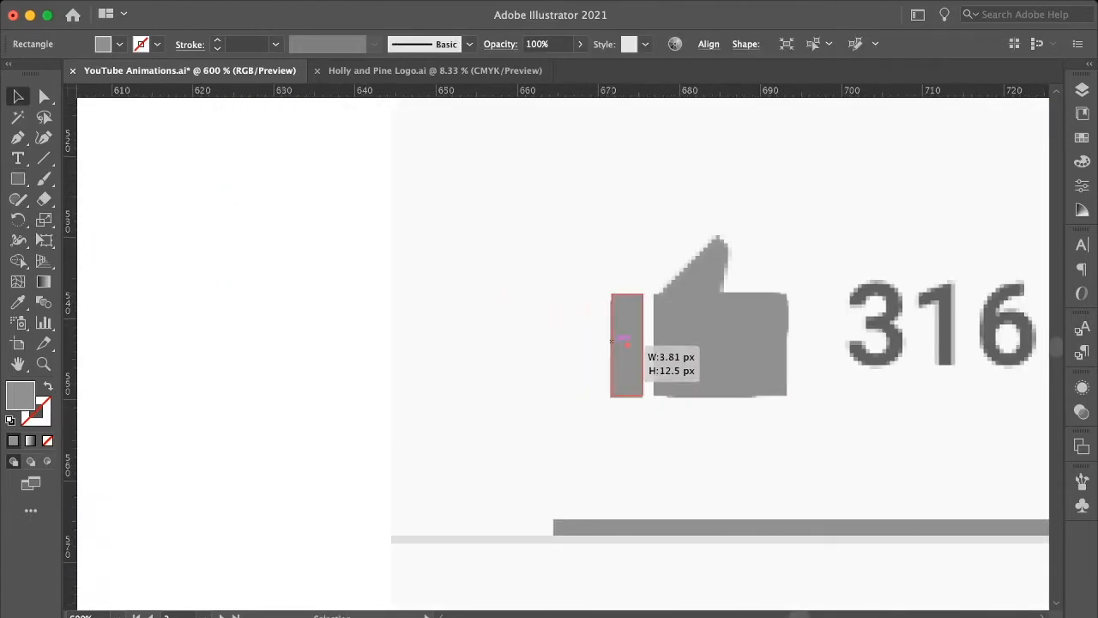
left_click(743, 391)
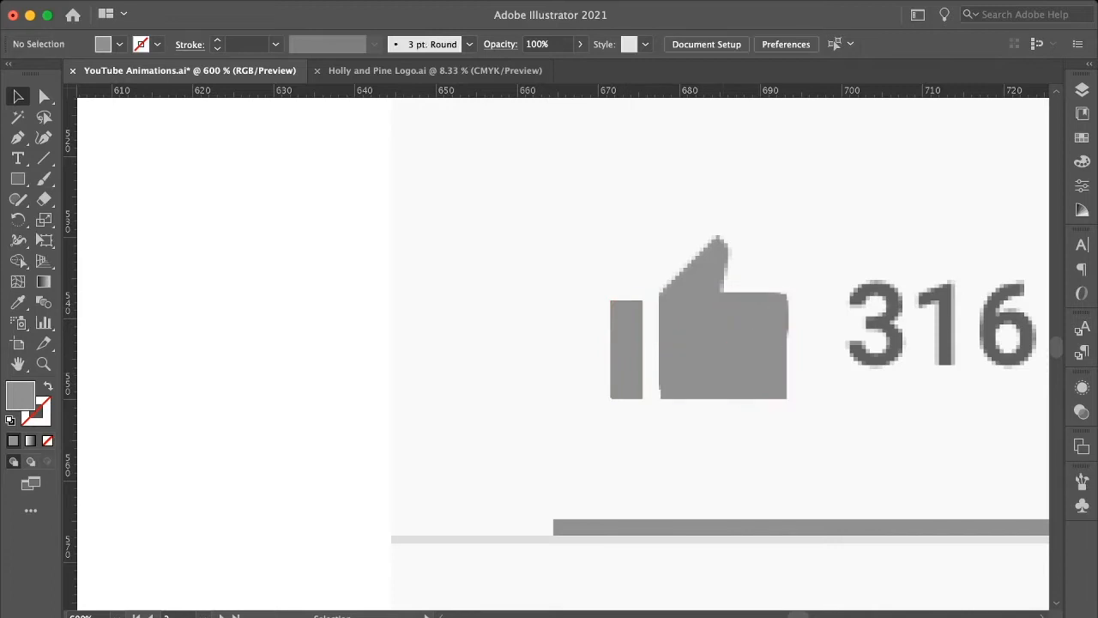
Step: Trace the icon's thumb with the Pen tool and pull the palm's lower outer corner inward to match the slanted edge
left_click(718, 301)
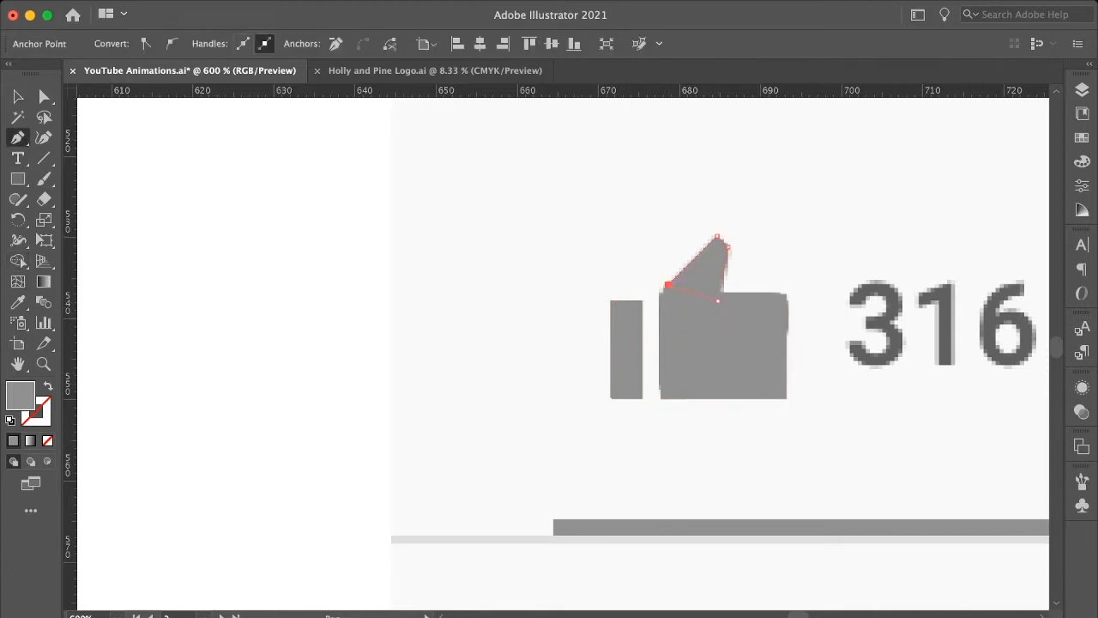
left_click_drag(787, 399, 756, 399)
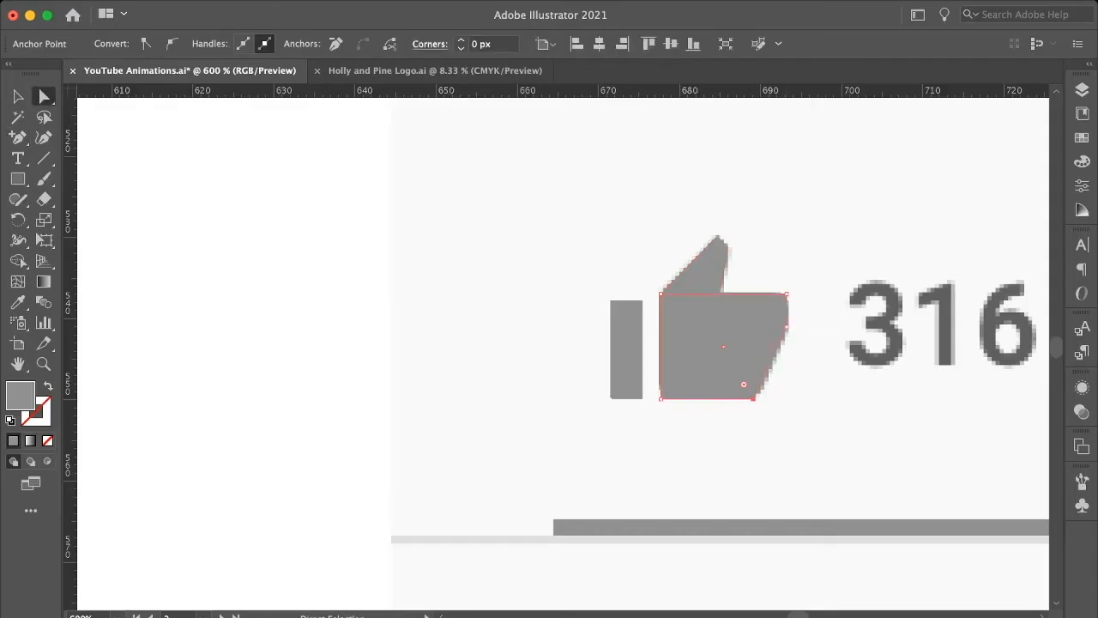
key("v")
key("a")
Step: Round the palm's corners and the thumb's tip to match the reference thumbs-up icon
left_click_drag(776, 306, 771, 310)
key("super+z")
left_click(661, 295, "shift")
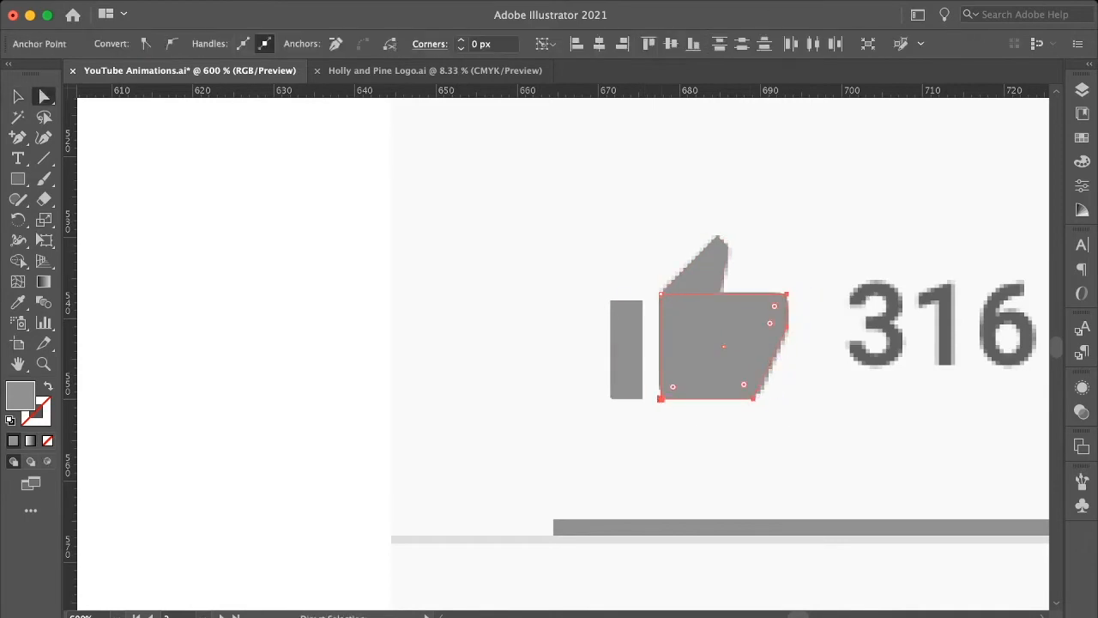
left_click(718, 248)
left_click(719, 238)
left_click_drag(720, 247, 723, 248)
key("super+equal")
key("super+equal")
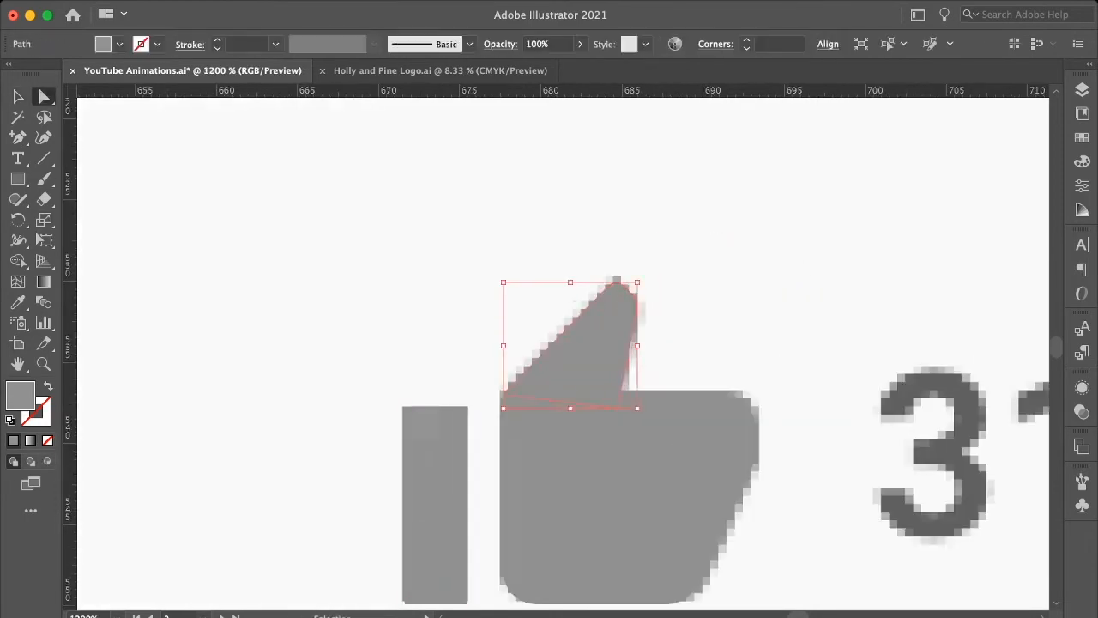
key("super+z")
mouse_move(436, 506)
left_mouse_down()
mouse_move(354, 506)
mouse_move(436, 500)
left_mouse_up()
left_click(601, 498)
Step: Place a copy of the traced thumbs-up shapes beside the reference icon
key("v")
left_click(592, 343, "shift")
left_click(798, 274)
left_click_drag(601, 498, 216, 497)
left_click(386, 257)
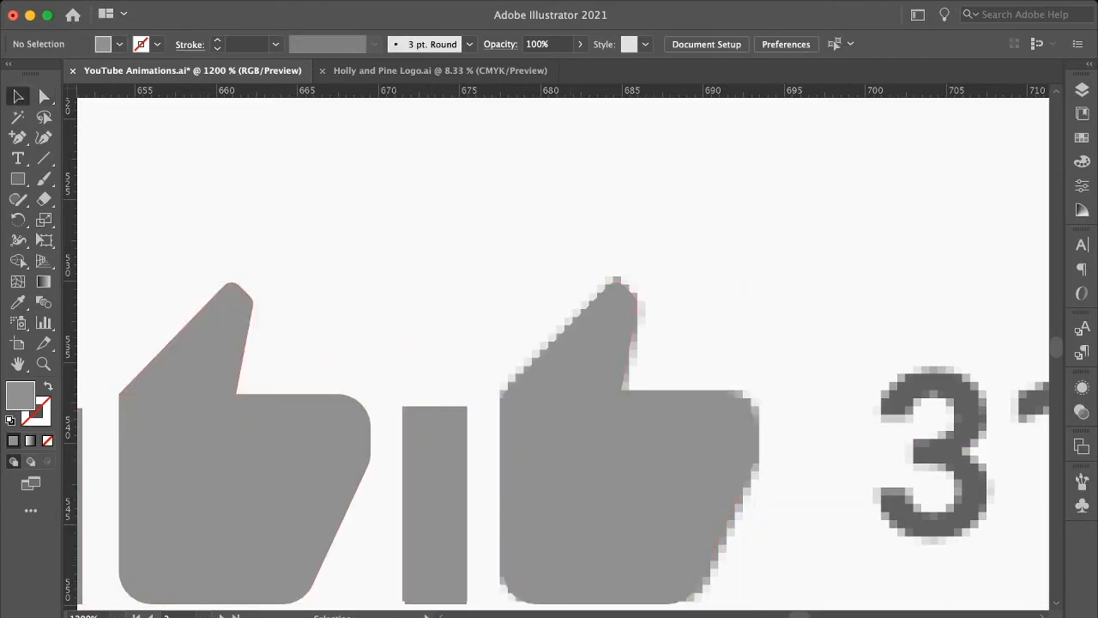
Step: Round the outer corner where the thumb meets the palm on the copied thumbs-up icon
left_click(206, 352)
left_click(232, 497, "shift")
key("a")
left_click(231, 481)
left_click(120, 394)
left_click_drag(135, 401, 138, 402)
Step: Move the traced thumbs-up icon off its reference into the space above it
left_click(630, 503)
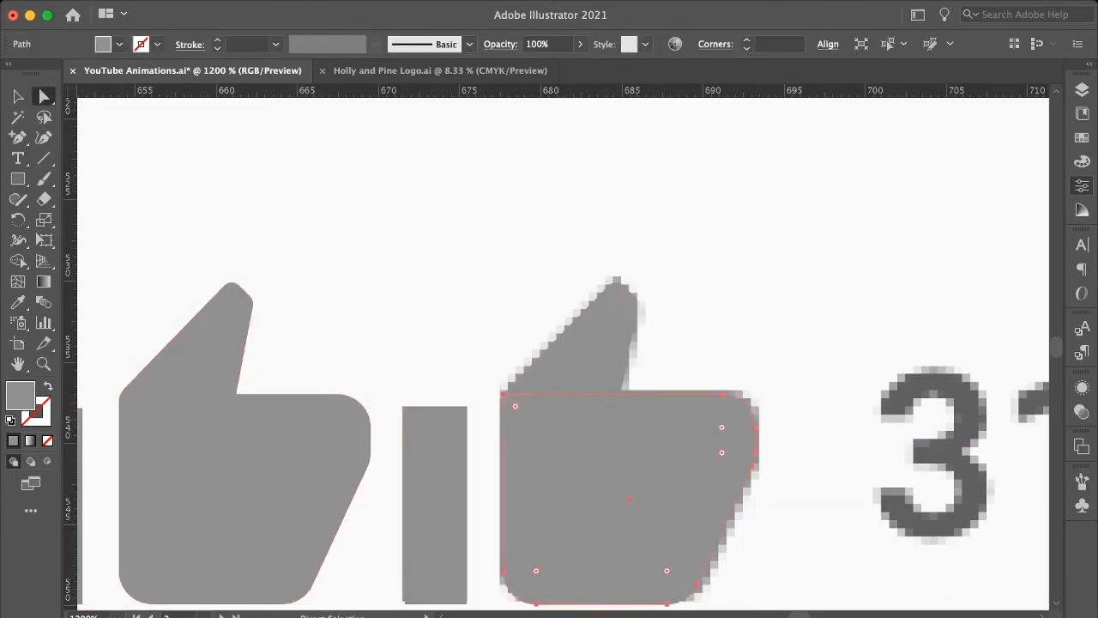
key("v")
left_click_drag(386, 257, 653, 514)
left_click_drag(629, 503, 650, 165)
left_click(858, 258)
key("super+minus")
key("super+minus")
key("super+minus")
key("super+minus")
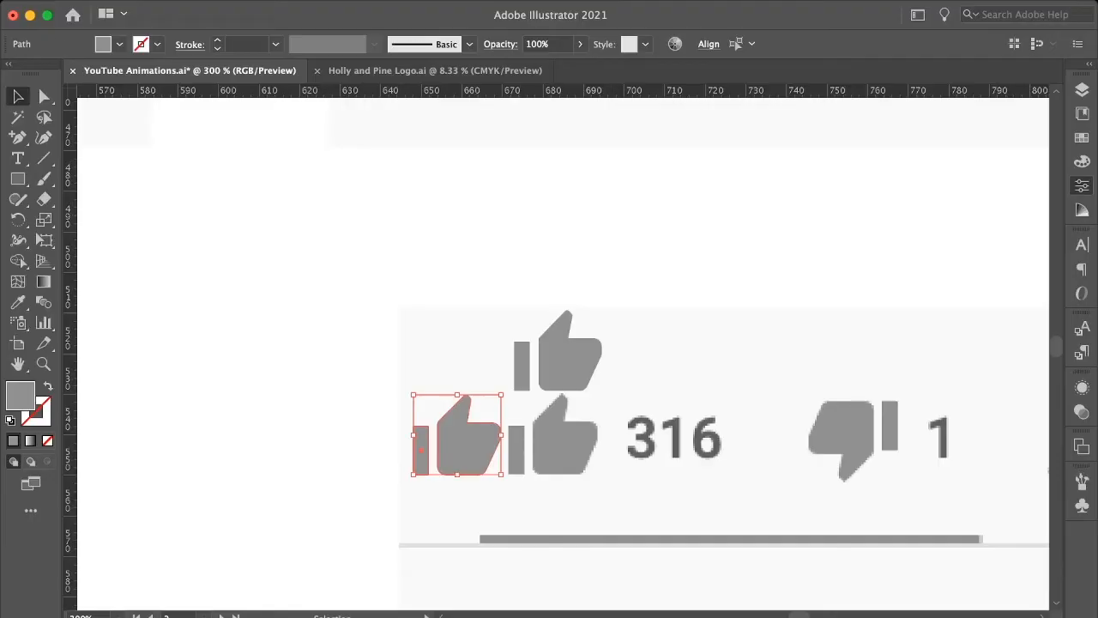
key("super+minus")
key("super+minus")
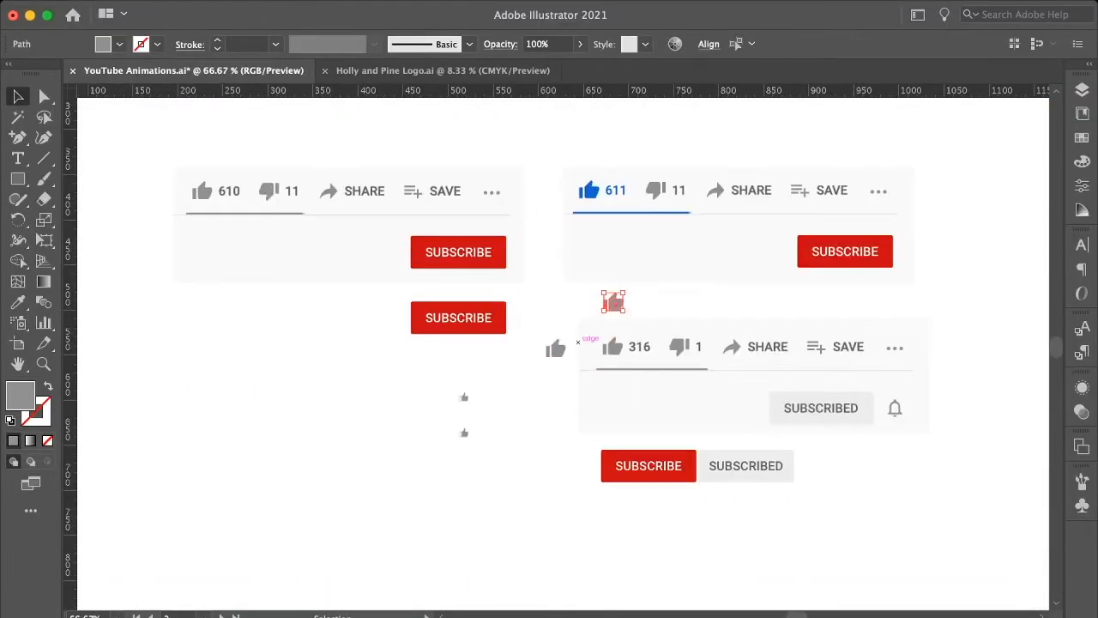
Step: Place a copy of the traced thumbs-up icon beside the 611 reference and fill it with that icon's sampled blue
left_click_drag(556, 349, 551, 190)
key("super+plus")
key("super+plus")
key("super+plus")
key("super+plus")
key("i")
left_click(731, 356)
key("v")
left_click(592, 215)
key("super+minus")
key("super+minus")
key("super+minus")
key("super+minus")
key("super+minus")
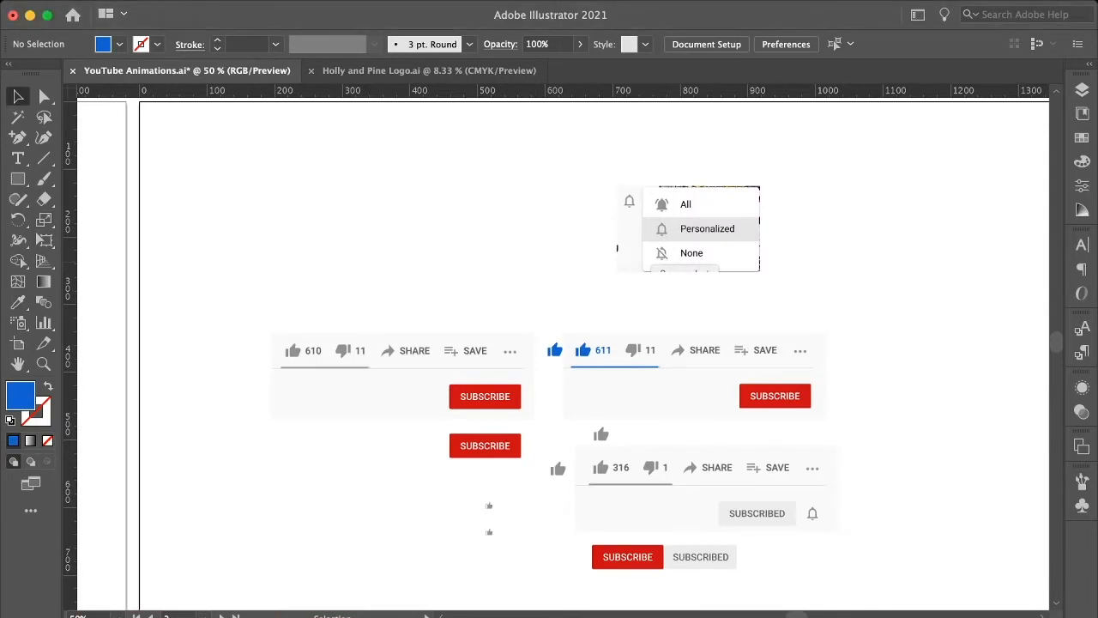
Step: Draw a rectangle over the small reference bell icon and give it the sampled bell grey as a stroke without fill
left_click(484, 445)
left_click(377, 490)
key("super+plus")
key("super+plus")
key("super+minus")
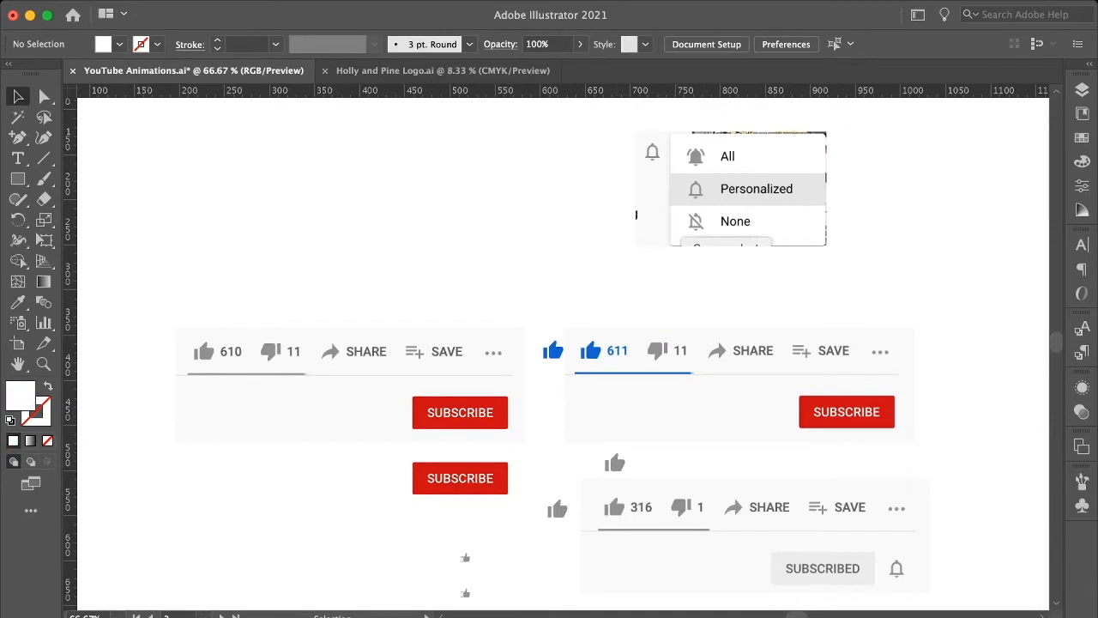
left_click_drag(648, 145, 660, 158)
key("i")
left_click(696, 156)
key("shift+x")
Step: Fit the rectangle to the reference bell's body, about 10.55 px wide, and round its top corners into an arch
key("super+plus")
key("super+plus")
key("super+plus")
key("super+plus")
key("super+plus")
key("super+plus")
key("super+plus")
key("v")
left_click_drag(629, 341, 599, 339)
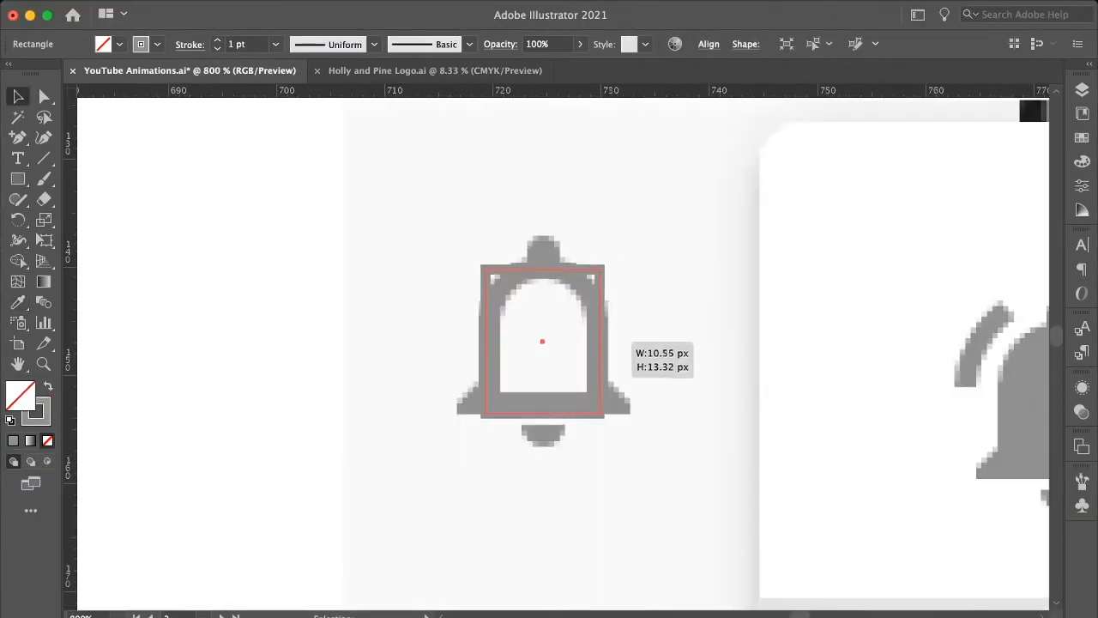
left_click_drag(542, 413, 542, 408)
key("a")
Step: Add a rectangle across the bell's foot with its top corners pulled inward and merge it with the arch into one outline
key("m")
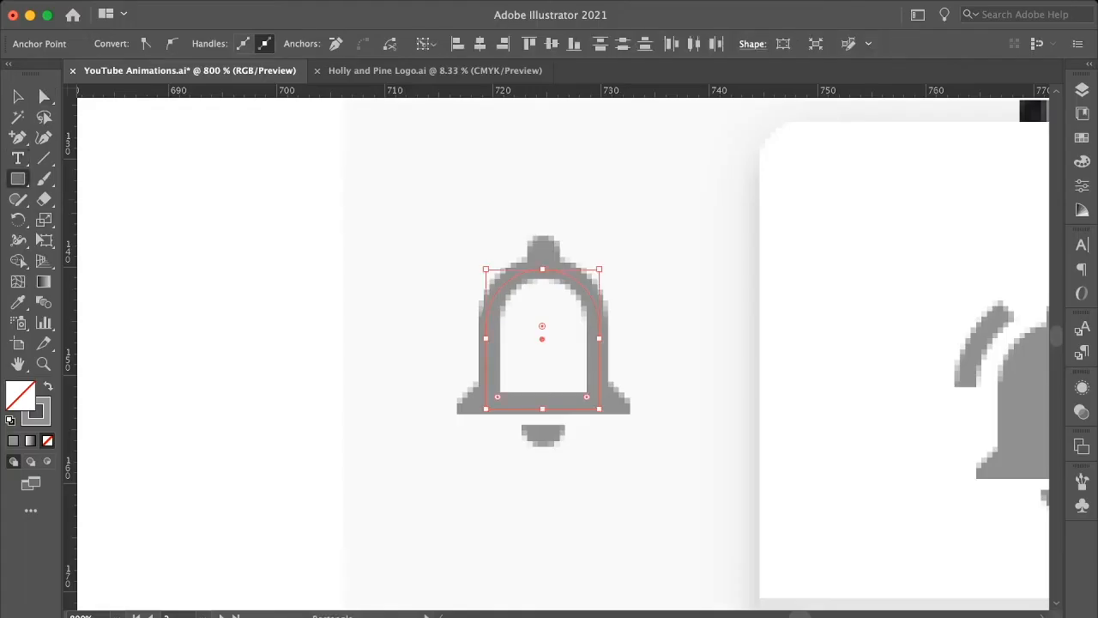
left_click_drag(472, 383, 625, 408)
left_click_drag(472, 396, 462, 397)
key("a")
left_click_drag(462, 384, 488, 384)
key("v")
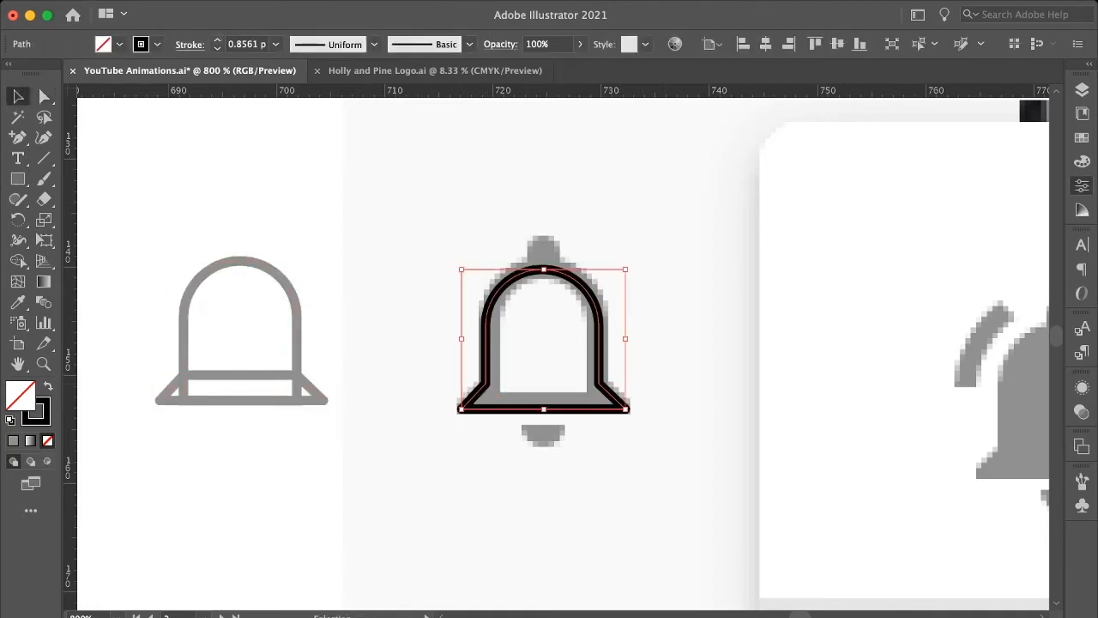
Step: Thicken the bell outline to match the reference and add a black circle about 3 px wide as its top knob
key("super+shift+a")
key("l")
key("shift+x")
left_click_drag(542, 246, 559, 262)
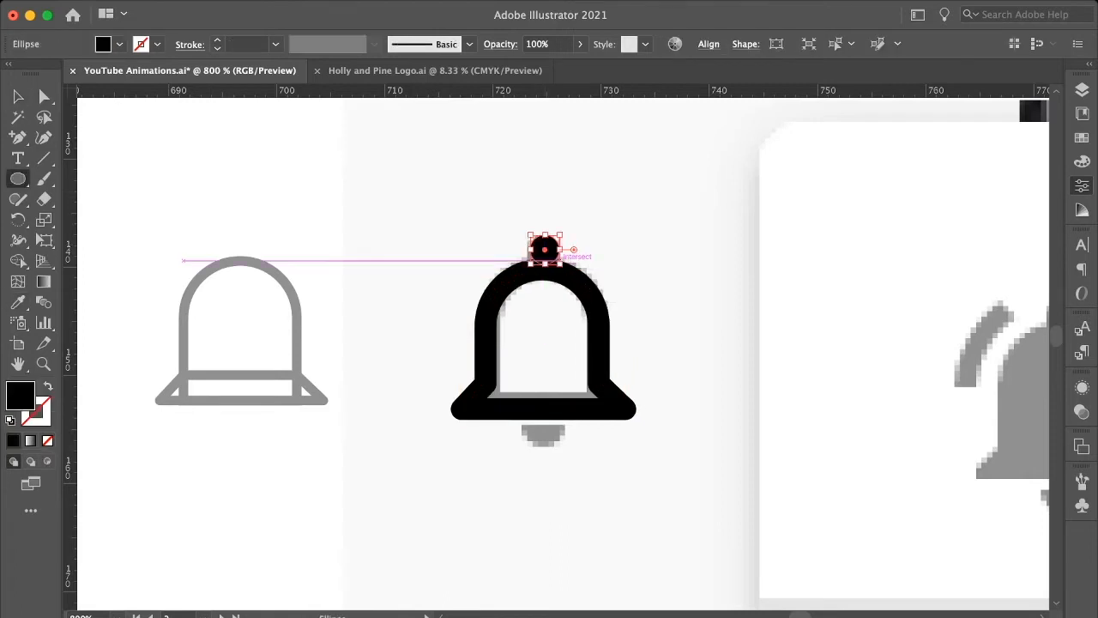
key("super+equal")
key("super+equal")
key("v")
left_click_drag(552, 352, 550, 352)
Step: Draw a circle about 4 px wide below the bell and cut away its upper half to form the clapper
scroll(550, 353, "down", 10)
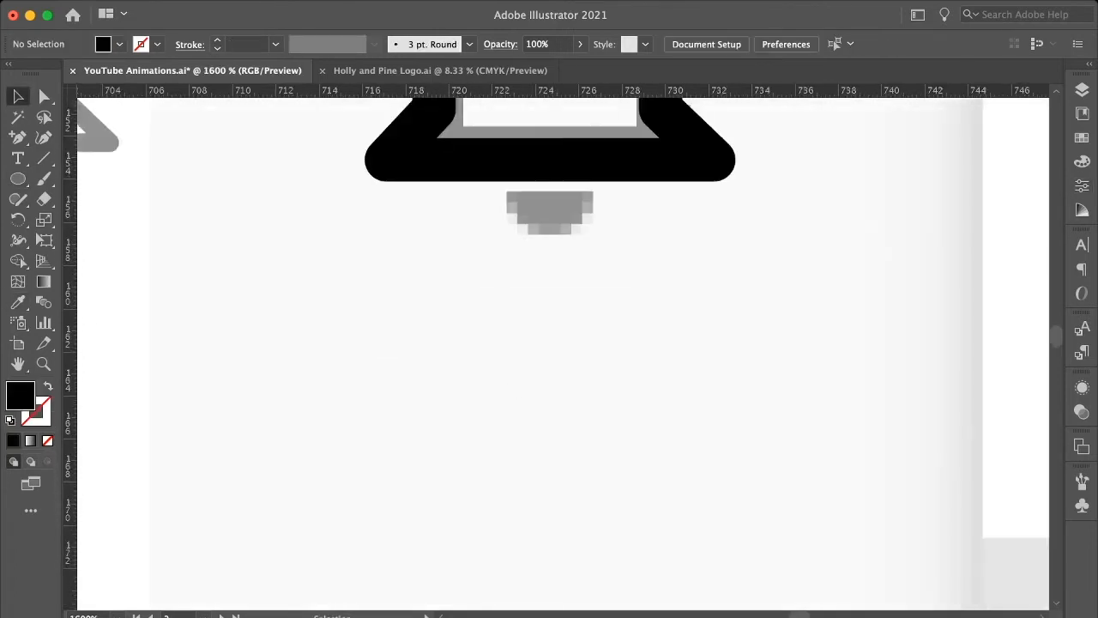
key("l")
left_click_drag(506, 193, 595, 282)
key("v")
mouse_move(572, 246)
left_mouse_down()
mouse_move(573, 201)
mouse_move(419, 278)
mouse_move(354, 380)
left_mouse_up()
left_click(524, 192)
left_click(613, 192)
key("v")
left_click(568, 159)
key("Delete")
Step: Place a copy of the traced black bell beside it, below the reference bell
key("super+minus")
key("super+minus")
key("super+minus")
left_click_drag(361, 324, 364, 318)
left_click_drag(349, 347, 529, 339)
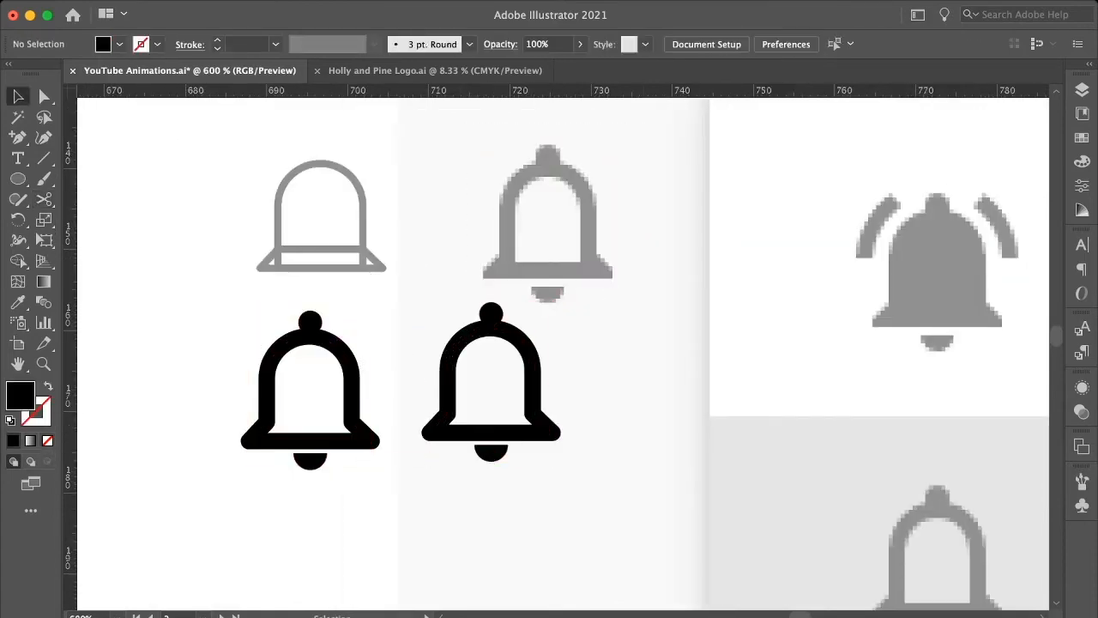
Step: Group the copied bell's parts and colour them with the grey sampled from the reference bell
left_click_drag(438, 483, 542, 315)
key("super+g")
left_click(600, 429)
left_click(491, 432)
key("i")
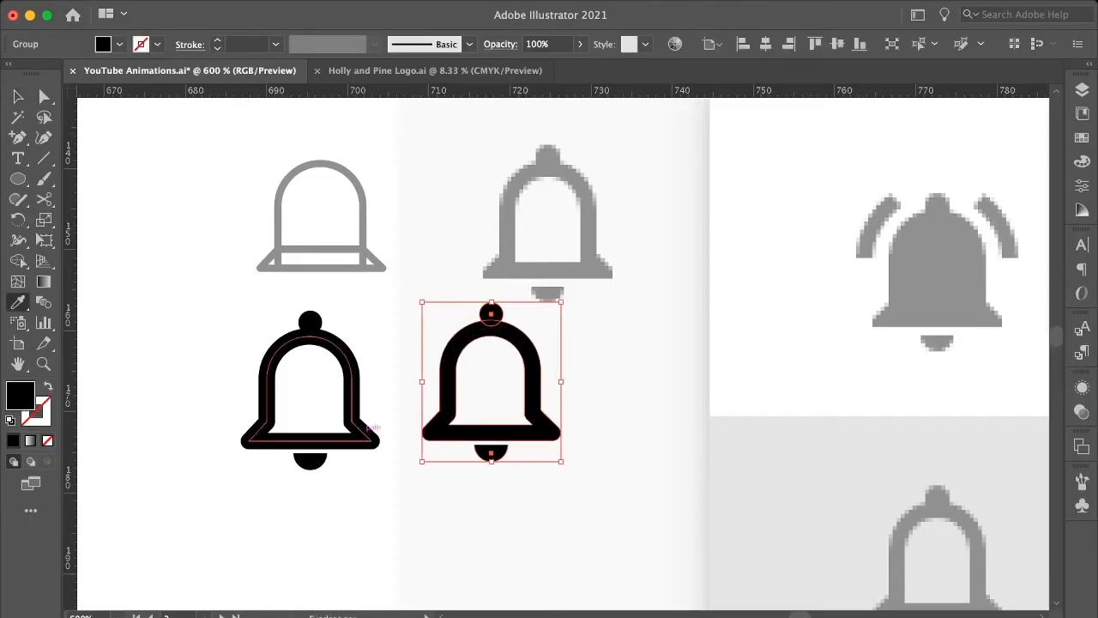
left_click(548, 270)
key("v")
left_click(600, 429)
Step: Place a copy of the black bell over the ringing bell reference beside All and fill its body solid black
key("v")
left_click_drag(397, 293, 284, 477)
left_click_drag(353, 386, 978, 273)
key("super+plus")
key("super+plus")
left_click_drag(644, 343, 648, 335)
left_click(563, 230)
key("comma")
left_click(815, 344)
Step: Draw an unfilled black ring around the solid bell and fit it to the reference's two sound-wave arcs
key("l")
left_click_drag(399, 142, 713, 416)
key("slash")
key("v")
left_click_drag(635, 161, 650, 182)
left_click_drag(721, 170, 721, 165)
left_click_drag(668, 219, 668, 200)
left_click_drag(714, 459, 718, 452)
Step: Place a horizontal guide near the upper ends of the arcs and cut away the ring's lower half
key("c")
key("backslash")
left_click_drag(563, 91, 563, 197)
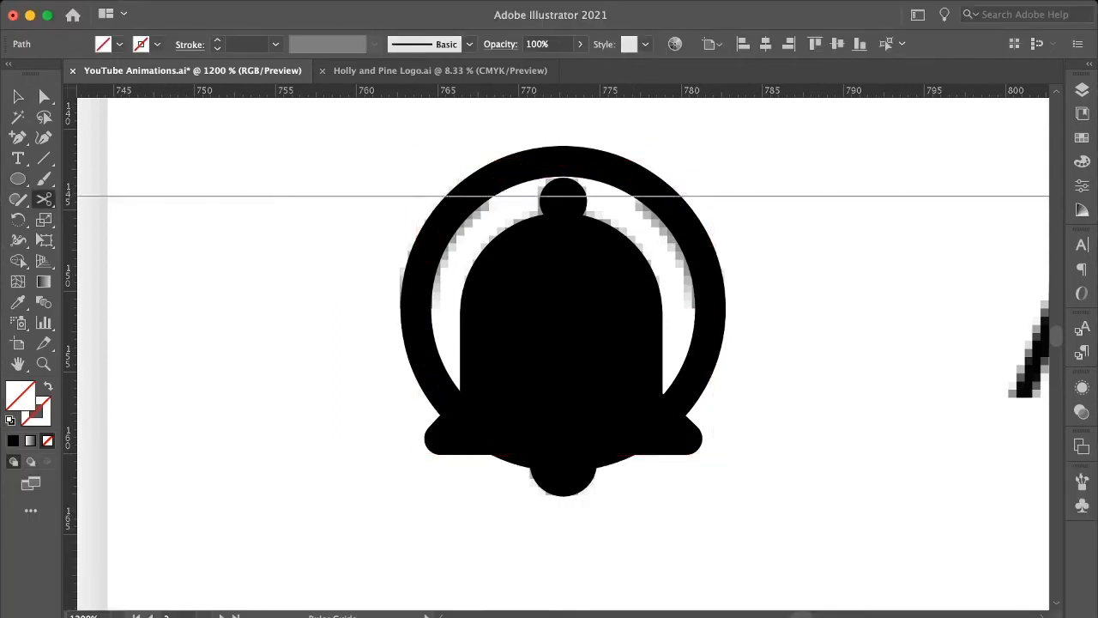
scroll(557, 329, "up", 2)
left_click(863, 286)
left_click(275, 287)
key("v")
left_click(284, 361)
key("Delete")
scroll(563, 354, "up", 5)
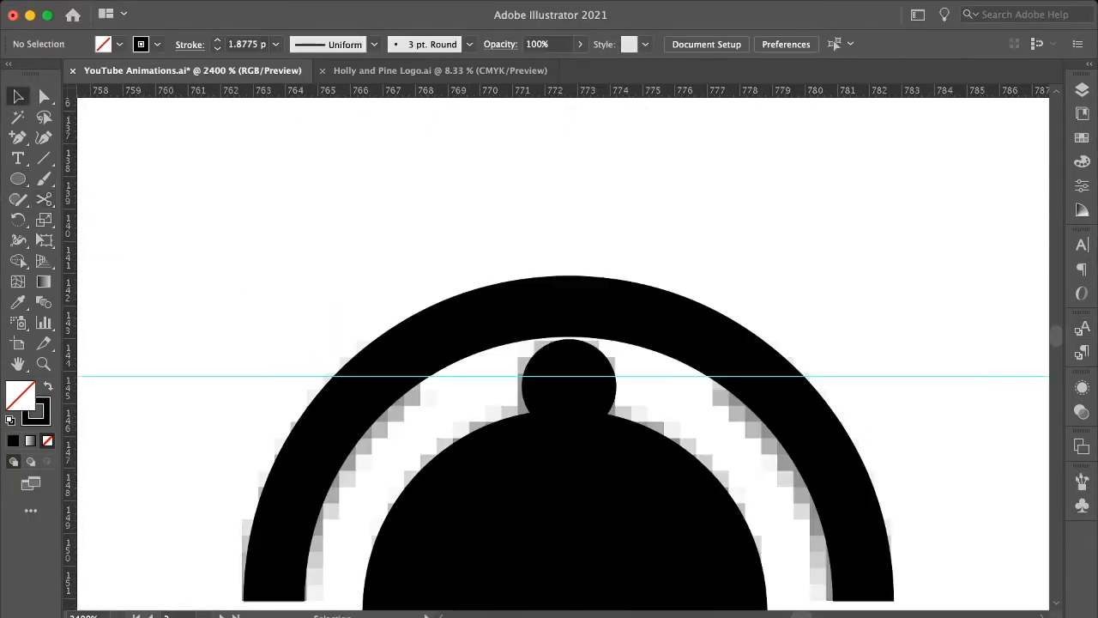
Step: Try to cut the half ring at the guide and delete the section above the bell
left_click(381, 375)
left_click(757, 375)
key("v")
left_click(687, 330)
key("Delete")
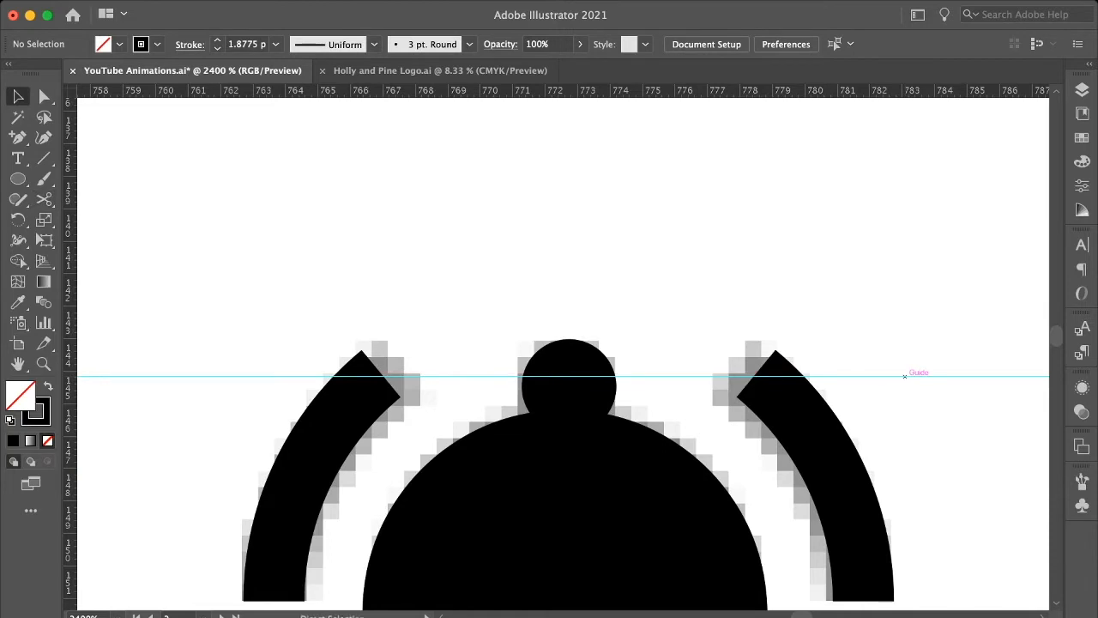
key("super+z")
key("super+z")
key("super+z")
Step: Raise the guide slightly, cut the half ring along it into two side arcs, and remove the guide
left_click_drag(483, 376, 483, 367)
left_click(44, 200)
left_click(394, 367)
left_click(745, 366)
key("v")
left_click(807, 266)
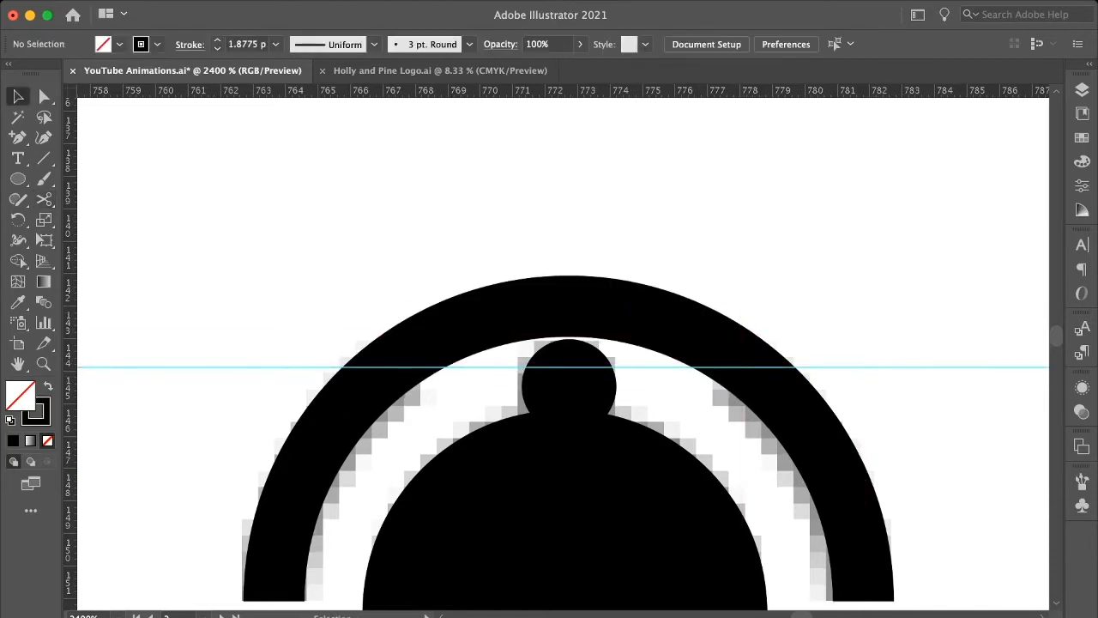
left_click(569, 307)
key("Delete")
left_click(214, 367)
key("Delete")
Step: Place a copy of the traced ringing bell in the space above the All reference
key("super+minus")
key("super+minus")
key("super+minus")
key("super+minus")
key("super+minus")
left_click_drag(484, 330, 621, 465)
left_click_drag(554, 399, 558, 174)
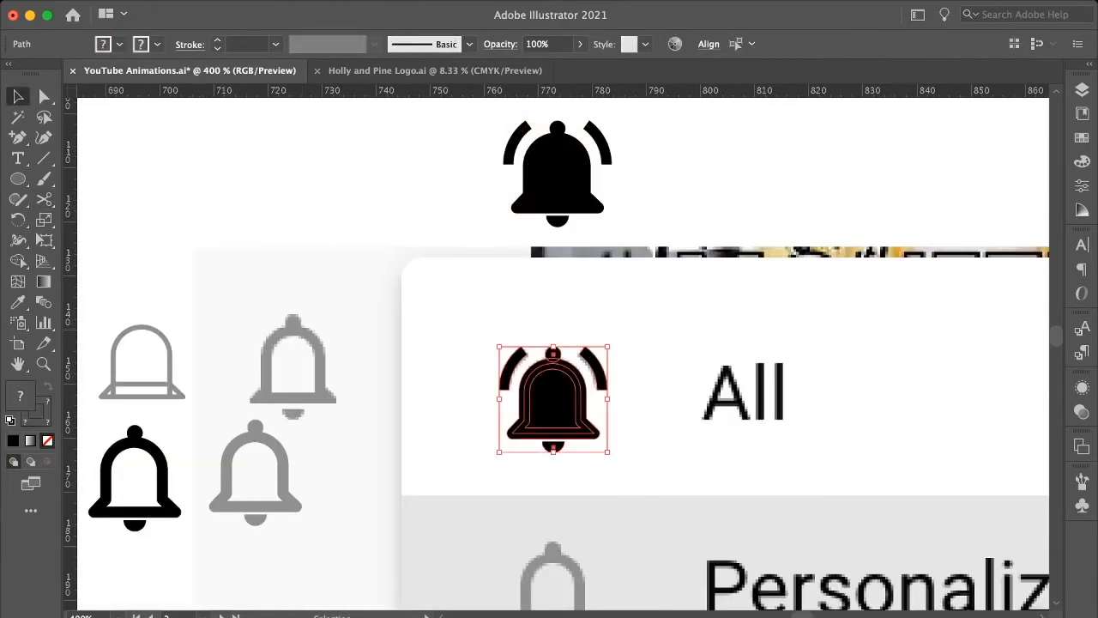
Step: Move the ringing bell off its All reference into the empty space above the small bell reference
left_click(661, 292)
left_click(554, 399)
left_click_drag(484, 329, 621, 465)
left_click_drag(580, 368, 448, 361)
left_click_drag(453, 384, 331, 153)
Step: Place a copy of the grey plain bell beside the relocated ringing bell
left_click(255, 506)
left_click(343, 472)
left_click_drag(254, 506, 169, 216)
double_click(169, 215)
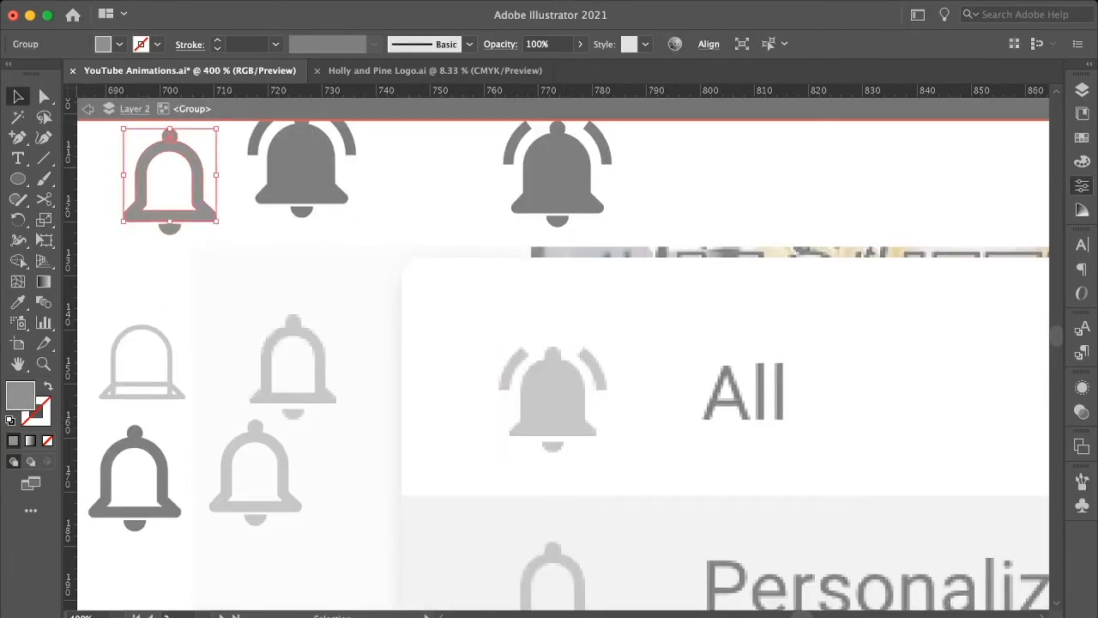
double_click(412, 198)
Step: Colour the relocated ringing bell with the grey sampled from the plain bell beside it
key("super+minus")
key("super+minus")
left_click(438, 243)
key("i")
left_click(361, 280)
key("v")
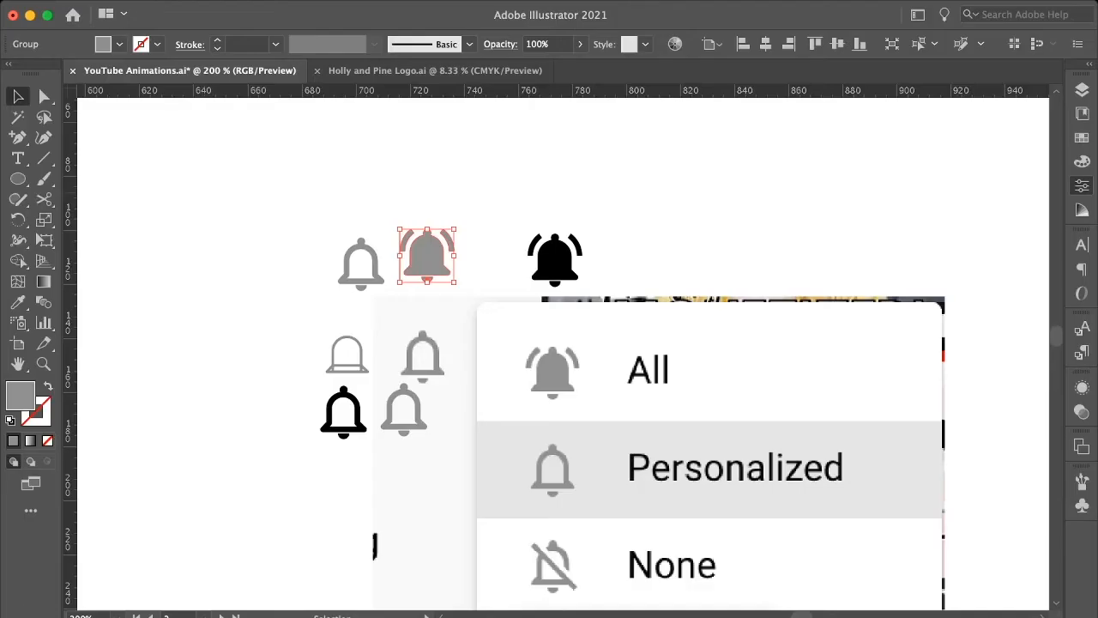
Step: Move the grey plain and ringing bells away from the reference screenshot and select both
left_click_drag(361, 280, 209, 199)
left_click(326, 215)
left_click_drag(283, 183, 324, 188)
left_click(209, 199, "shift")
Step: Move both grey bells to the upper left of the YouTube Subscribe artboard and enlarge them together
key("super+minus")
key("super+minus")
key("super+minus")
key("super+minus")
key("super+minus")
left_click_drag(541, 354, 384, 407)
left_click(429, 442)
left_click_drag(534, 376, 449, 385)
left_click_drag(519, 441, 539, 497)
Step: Enlarge the blue and grey thumbs-up icons and stack them to the right of the reference screenshots
left_click_drag(818, 453, 827, 508)
left_click(867, 463)
scroll(821, 480, "up", 5)
left_click_drag(821, 575, 823, 496)
left_click(823, 465, "shift")
left_click(884, 506)
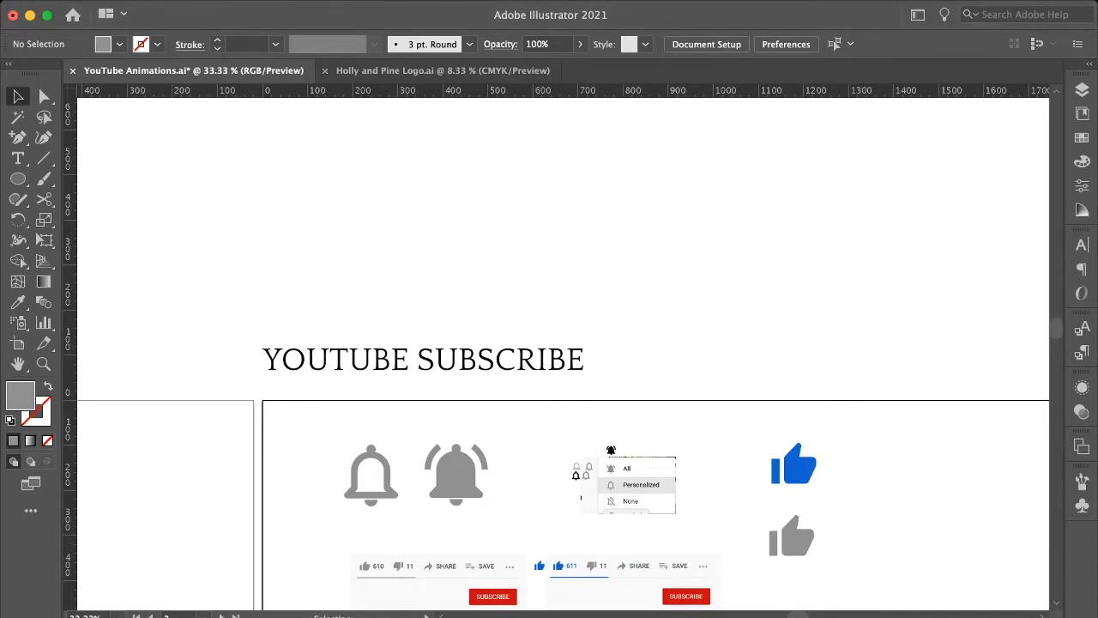
Step: Place an enlarged copy of the subscribe and subscribed buttons in the open space below the large thumbs-up icons
scroll(563, 354, "down", 5)
left_click_drag(612, 492, 999, 493)
left_click(969, 537)
scroll(773, 481, "right", 5)
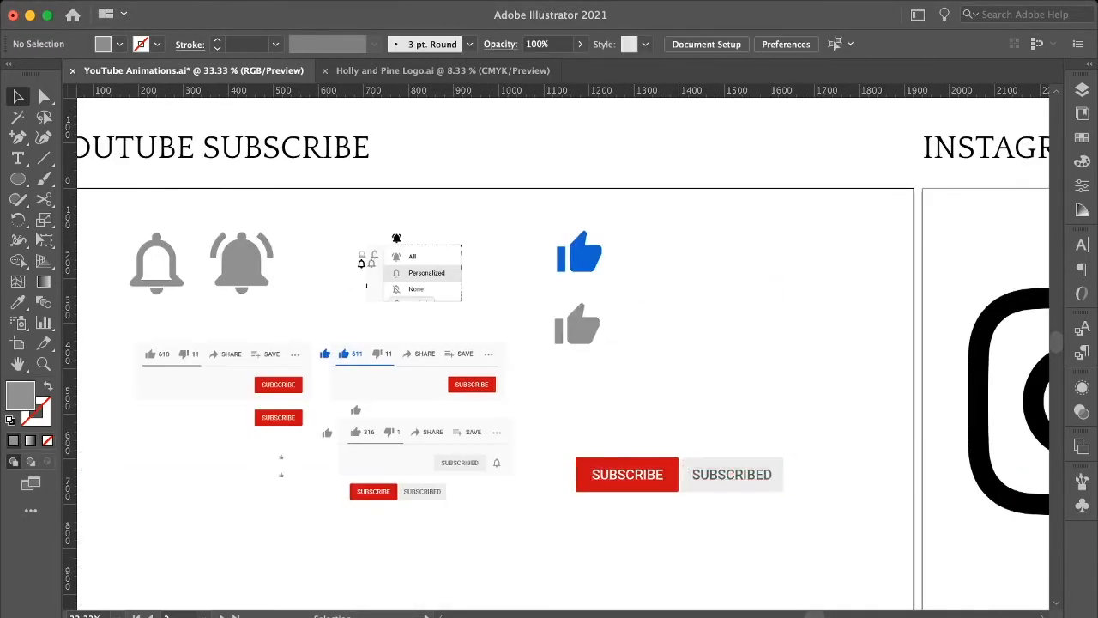
left_click_drag(735, 474, 743, 421)
left_click_drag(791, 438, 891, 455)
left_click(824, 511)
Step: Line up the blue and grey thumbs-up icons, the large subscribe button and both grey bells in one row below the subscribed button
left_click(577, 326)
left_click_drag(585, 423, 587, 518)
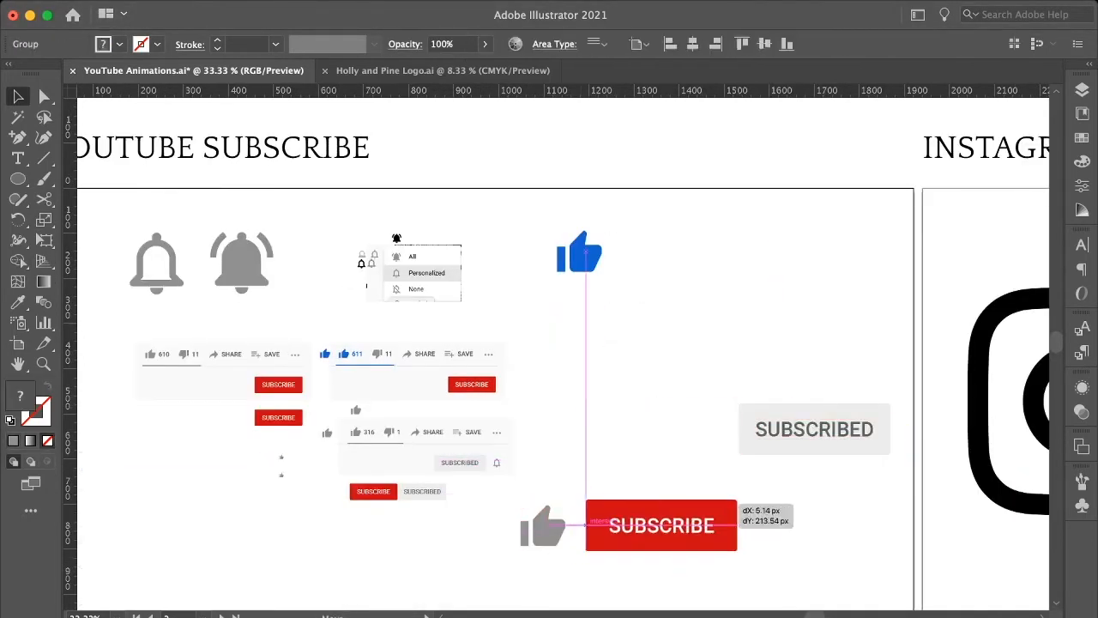
left_click_drag(154, 262, 792, 519)
left_click_drag(241, 262, 865, 519)
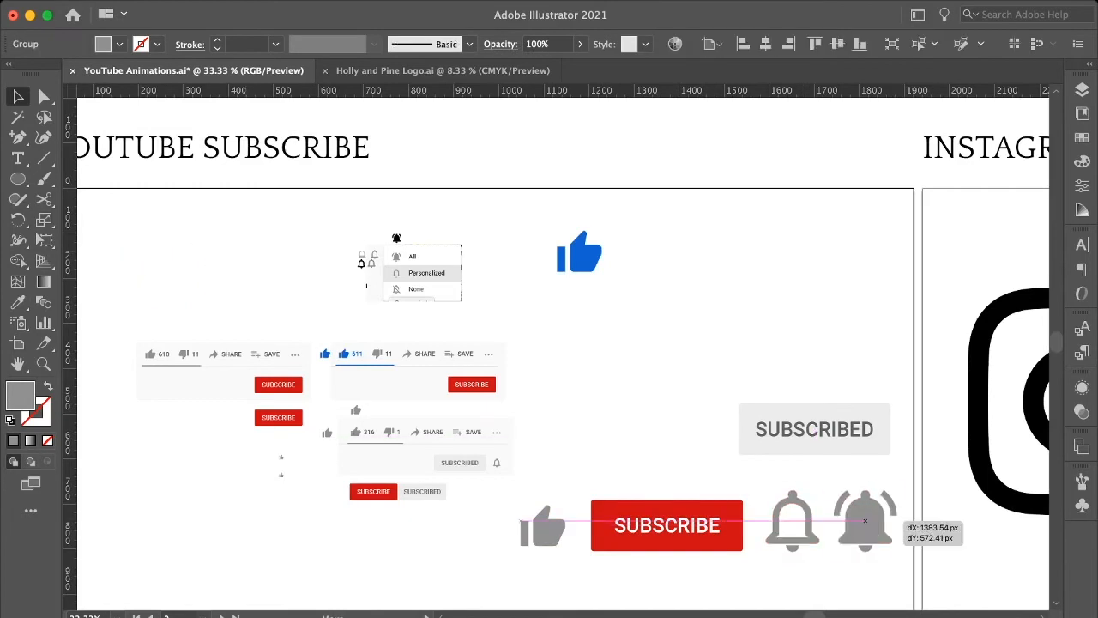
left_click_drag(560, 250, 491, 524)
left_click(515, 573)
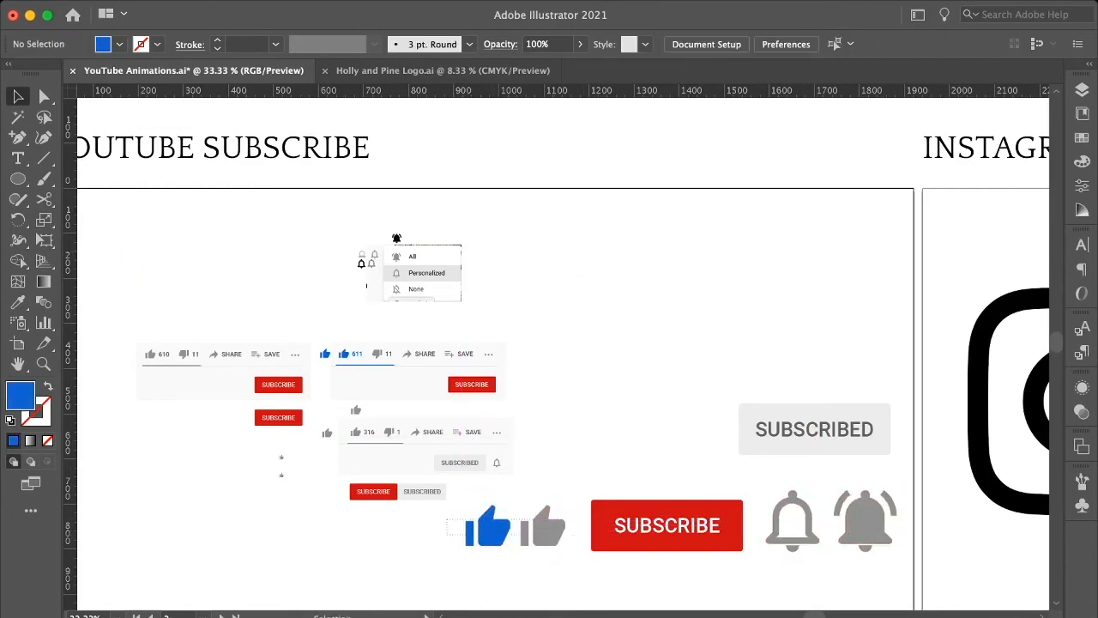
Step: Enlarge the blue and grey thumbs-up icons slightly and position them just beside the large subscribe button
left_click_drag(455, 566, 554, 519)
left_click_drag(566, 504, 572, 501)
left_click_drag(548, 516, 553, 523)
key("super+equal")
key("super+equal")
mouse_move(607, 352)
left_mouse_down()
mouse_move(585, 352)
mouse_move(612, 352)
left_mouse_up()
scroll(563, 353, "left", 8)
Step: Shrink the two bells and gather the large controls into a compact group with the subscribed button directly above subscribe
left_click(772, 463)
key("super+minus")
key("super+minus")
left_click_drag(711, 252, 564, 287)
left_click(712, 266)
left_click_drag(785, 399, 348, 249)
left_click_drag(564, 348, 564, 422)
left_click(712, 266)
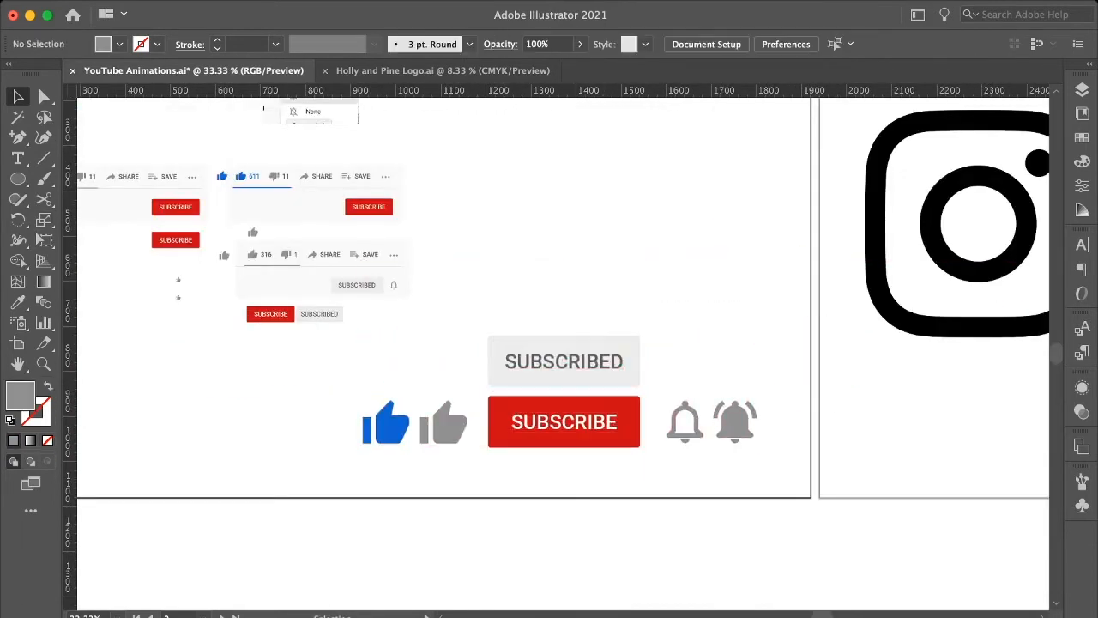
Step: Scale the Instagram logo down and move it to the upper left corner of the Instagram artboard
key("super+minus")
left_click(875, 395)
scroll(563, 326, "right", 8)
left_click(648, 256)
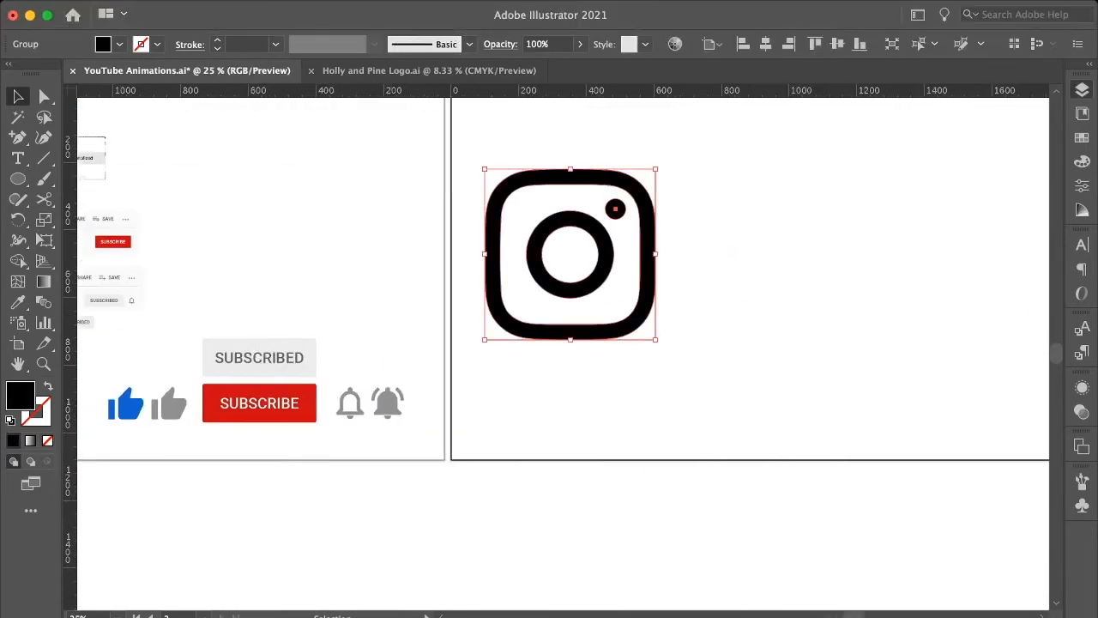
left_click_drag(657, 169, 526, 254)
left_click_drag(501, 328, 582, 197)
scroll(582, 197, "up", 5)
left_click_drag(582, 361, 513, 324)
left_click(601, 387)
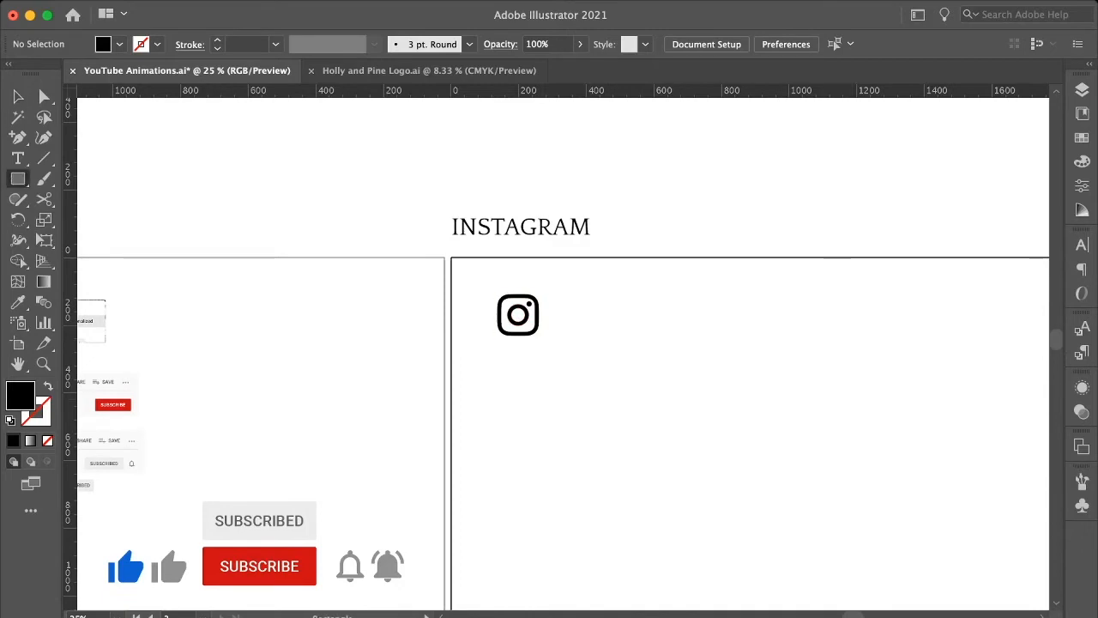
Step: Add a black square about 200 px wide behind the Instagram logo, with the logo white and centred on it
left_click_drag(484, 284, 555, 354)
key("super+shift+bracketleft")
left_click_drag(513, 323, 519, 307)
Step: Copy the five brand colour circles from Holly and Pine Logo.ai and place them beside the INSTAGRAM title
left_click(429, 70)
left_click(629, 159)
key("super+c")
left_click(187, 71)
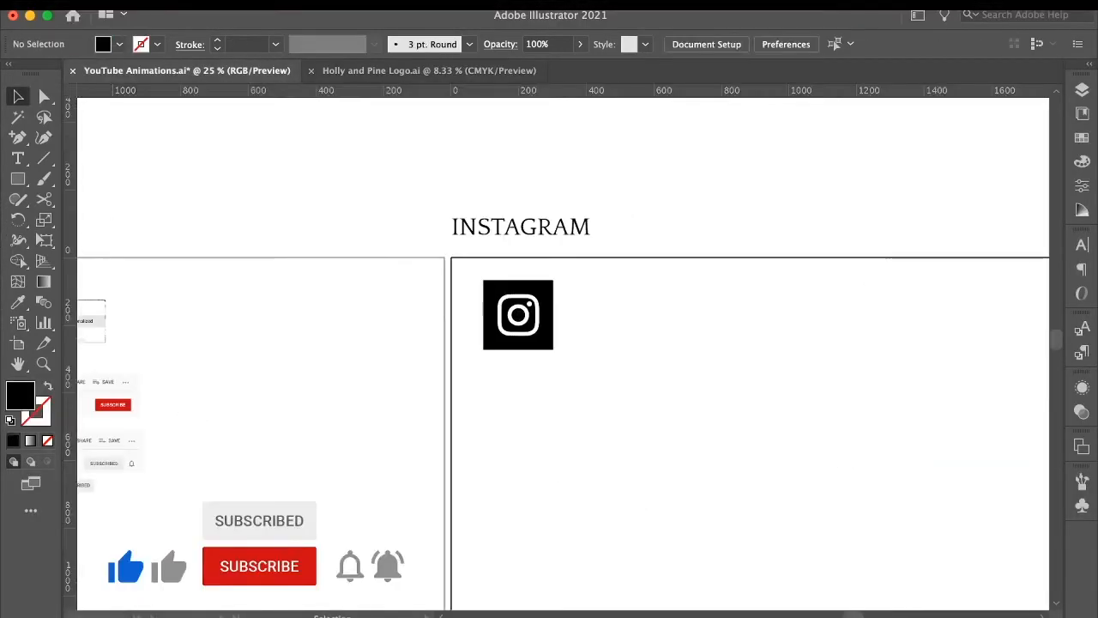
key("super+v")
left_click_drag(564, 354, 770, 213)
Step: Copy the sidebar headings and category buttons from Holly and Pine Logo.ai and place them above the Instagram artboard, beyond its right edge
left_click(429, 70)
left_click_drag(1003, 132, 776, 224)
key("super+c")
left_click(187, 71)
key("super+minus")
key("super+minus")
key("super+v")
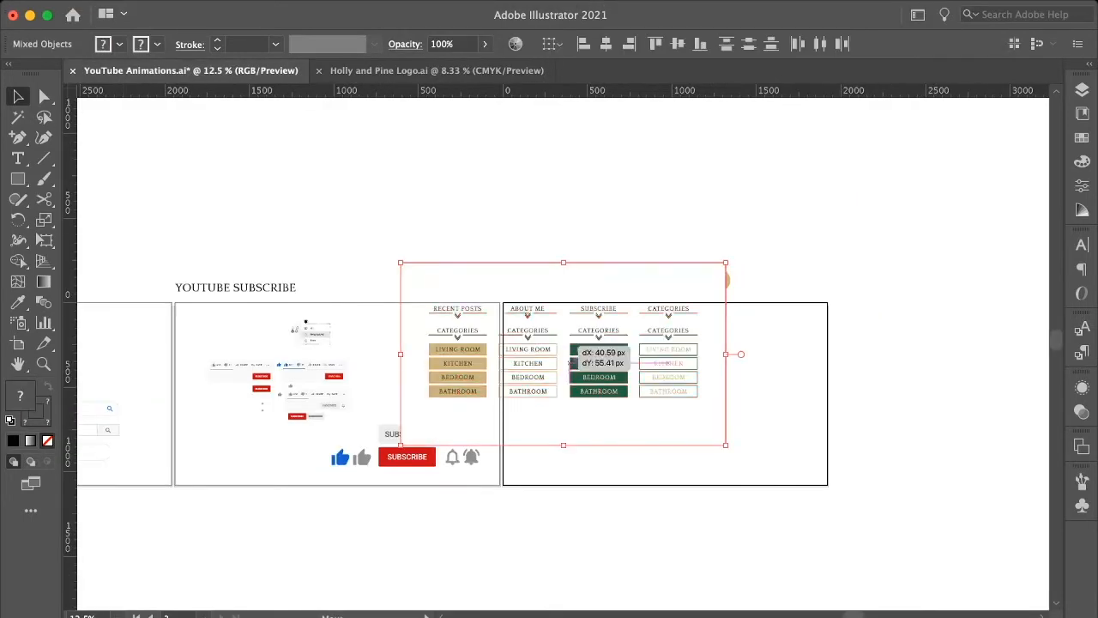
left_click_drag(573, 348, 917, 193)
Step: Recolour the square behind the Instagram logo dark green and the logo light grey, using the brand colour circles
left_click(909, 287)
key("v")
left_click(601, 361)
left_click(536, 331)
key("i")
left_click(691, 279)
key("v")
left_click(600, 369)
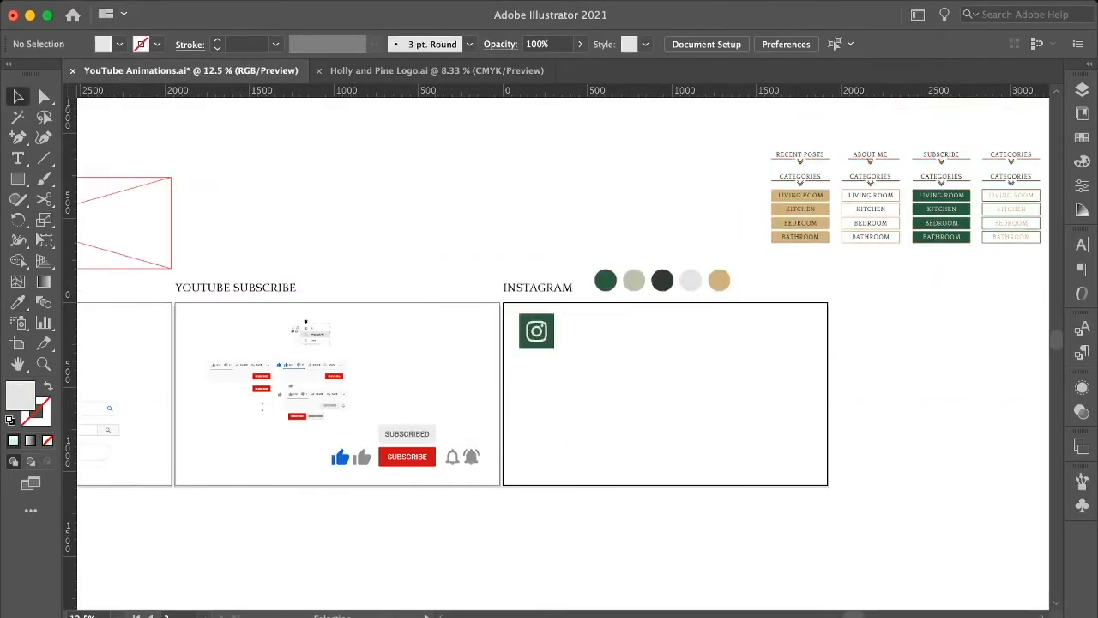
Step: Add a horizontal bar extending right from the logo square, with the thin gold outline of the outlined category button
key("v")
mouse_move(629, 341)
left_mouse_down()
mouse_move(667, 341)
mouse_move(662, 327)
left_mouse_up()
key("i")
left_click(844, 209)
key("v")
key("super+plus")
key("super+plus")
key("super+plus")
key("super+minus")
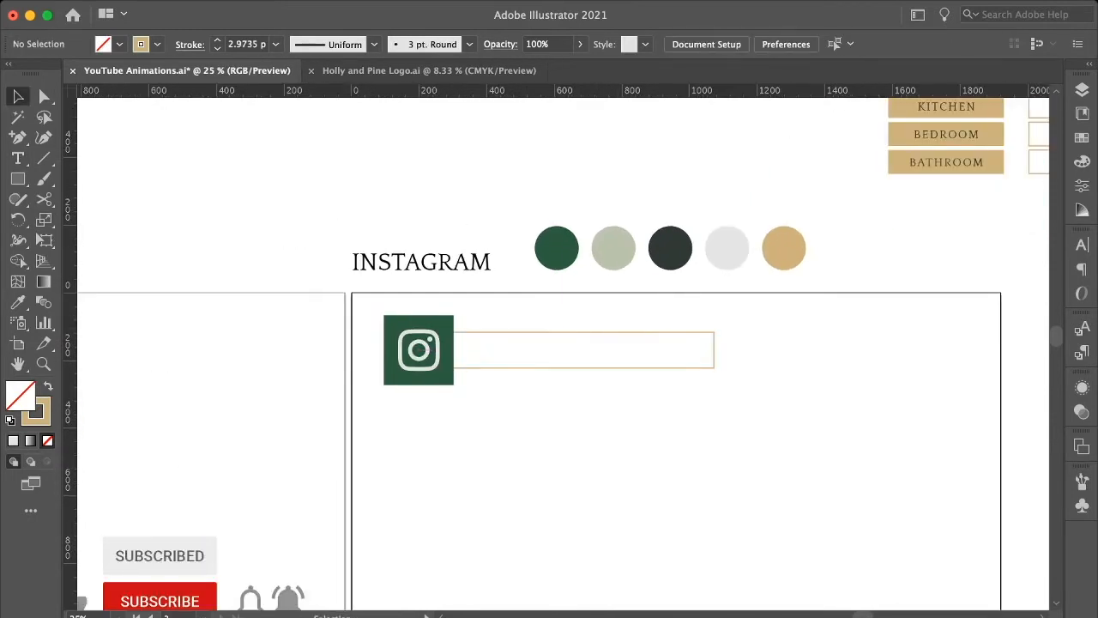
key("t")
left_click_drag(470, 398, 714, 442)
key("super+v")
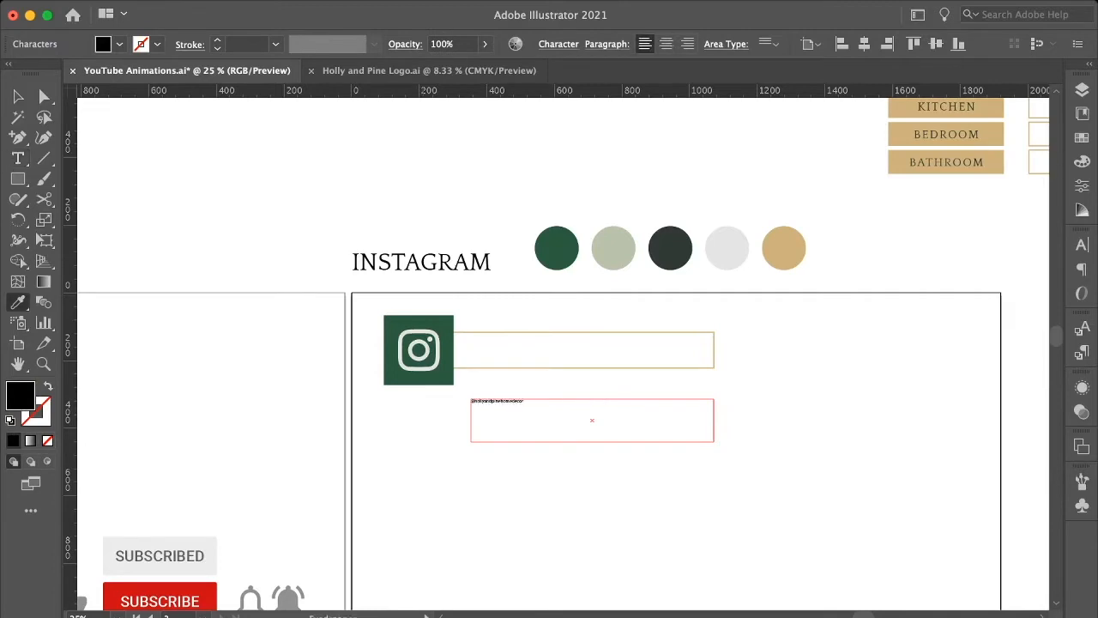
Step: Style the handle as dark, widely spaced serif capitals like the category buttons and place it inside the gold-outlined bar
key("super+plus")
key("super+plus")
key("super+plus")
left_click_drag(759, 345, 913, 364)
key("super+shift+a")
key("super+minus")
left_click(558, 303)
key("shift+Right")
key("shift+Right")
left_click_drag(549, 343, 555, 343)
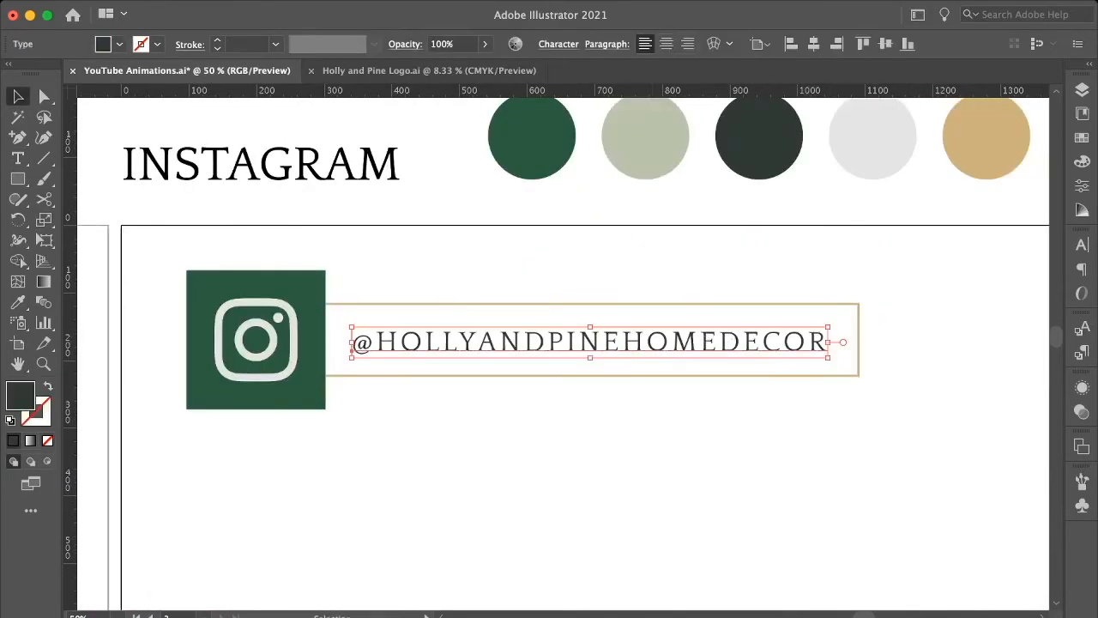
Step: Shrink the green square around the Instagram logo and shift the outlined bar and handle left to meet it
left_click(311, 391)
left_click_drag(325, 409, 315, 398)
left_click(378, 408)
left_click(435, 376)
left_click(480, 343, "shift")
left_click_drag(518, 304, 508, 299)
key("super+shift+a")
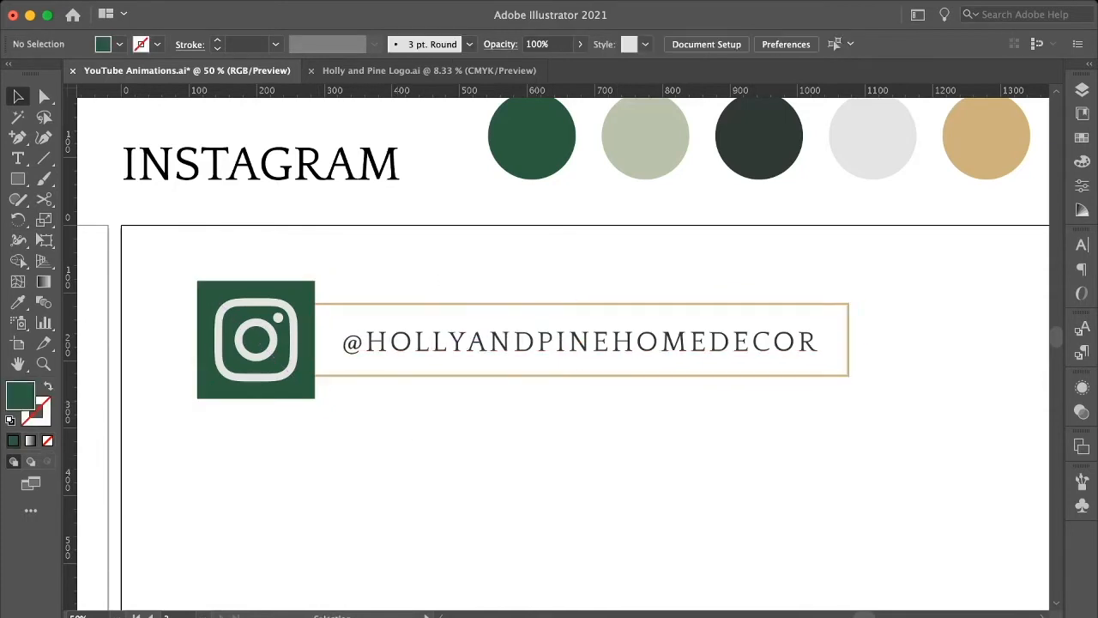
Step: Duplicate the Instagram handle design twice below the original, with near-black squares and white logos on the copies
key("super+minus")
key("super+minus")
left_click_drag(377, 305, 738, 388)
left_click_drag(423, 347, 423, 443)
key("super+shift+a")
left_click(423, 443)
key("super+shift+a")
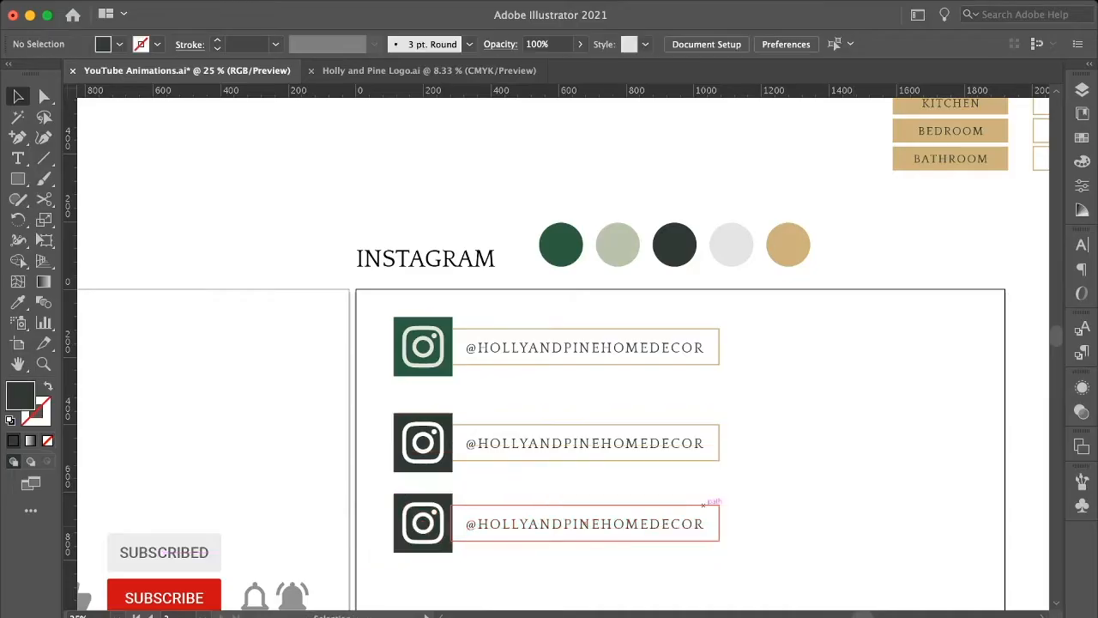
Step: Recolour the lowest copy with a dark green bar outline and a dark green logo square
scroll(563, 352, "right", 5)
key("super+shift+a")
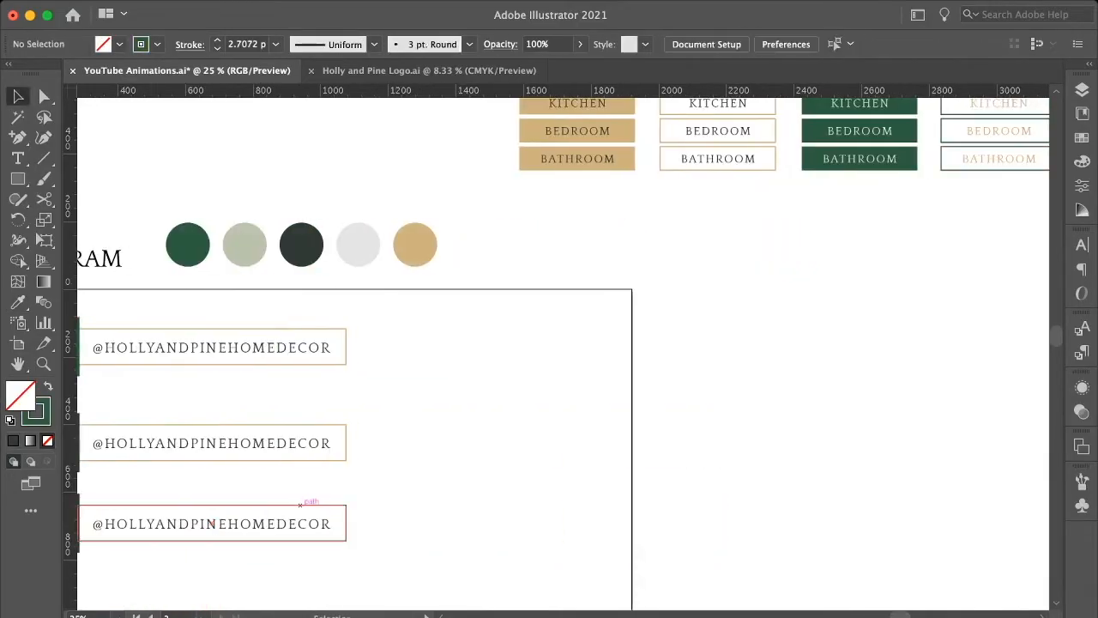
key("super+shift+a")
scroll(563, 352, "left", 5)
left_click(275, 544)
key("i")
left_click(433, 245)
key("v")
Step: Move both copies up towards the original, and set the green-outlined copy lower with a wide gap above it
left_click_drag(249, 400, 618, 549)
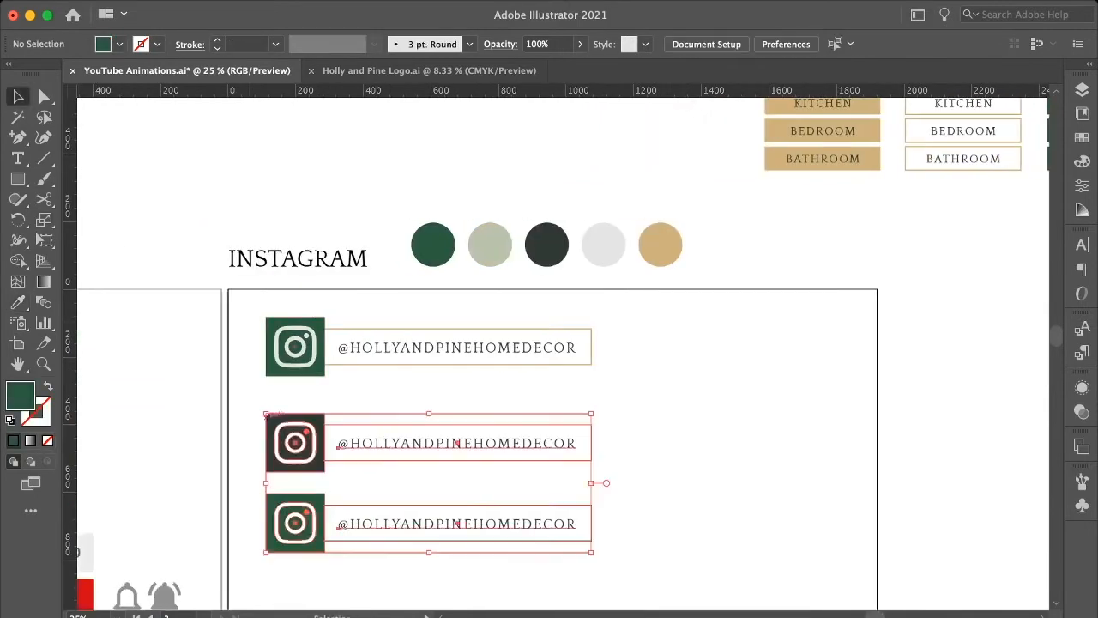
left_click_drag(457, 444, 456, 425)
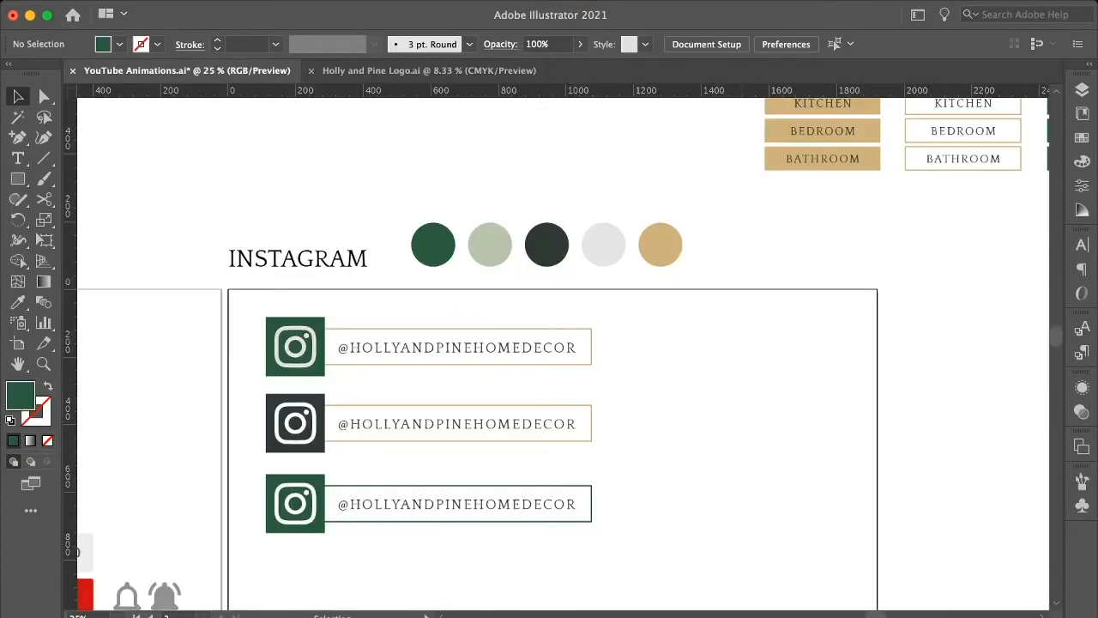
scroll(563, 352, "down", 3)
left_click_drag(249, 344, 617, 420)
left_click_drag(457, 381, 457, 438)
key("super+shift+a")
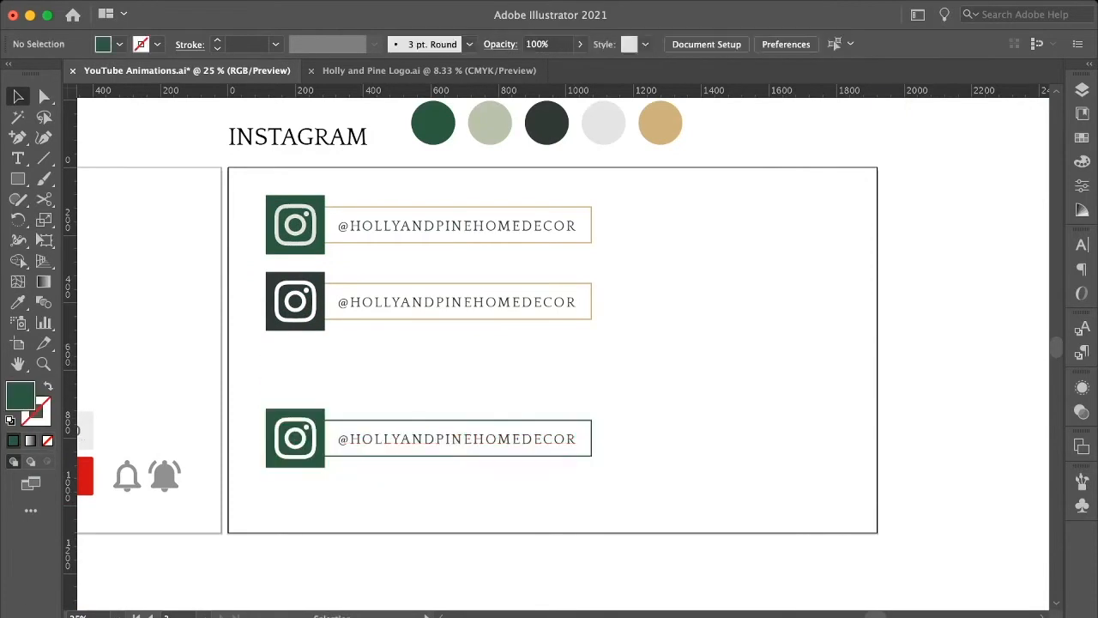
Step: Restyle the lowest handle as lowercase sans-serif text and place a smaller green logo square at its bar's upper right edge
left_click(457, 438)
key("super+equal")
key("super+equal")
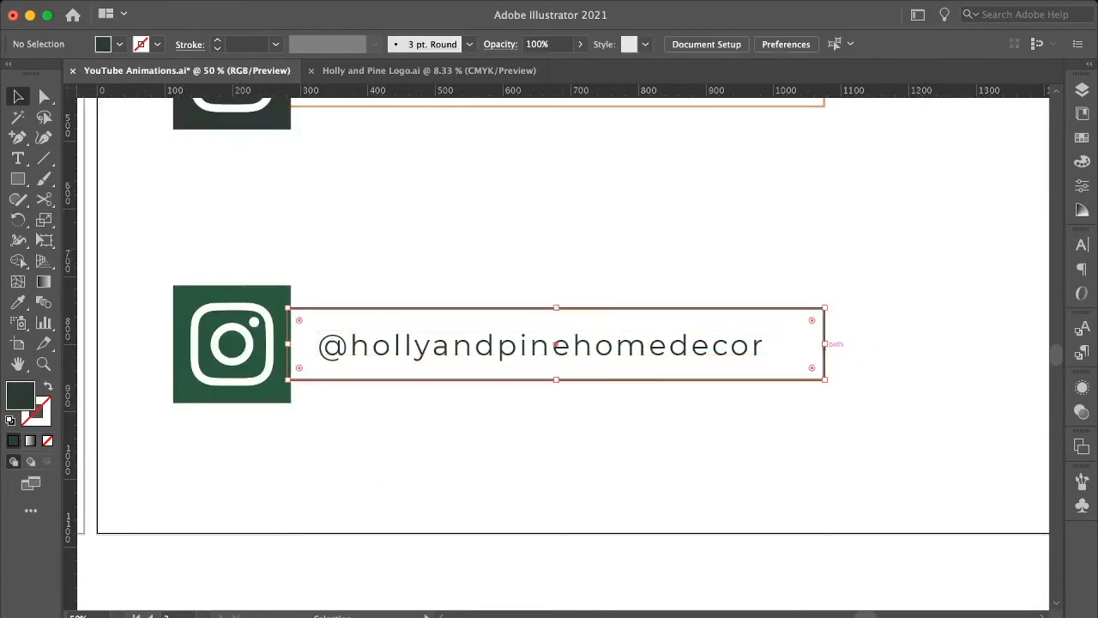
left_click_drag(232, 343, 708, 282)
scroll(549, 344, "up", 3)
Step: Add the heading FOLLOW US ON INSTAGRAM in dark serif capitals directly above the green-outlined bar
key("t")
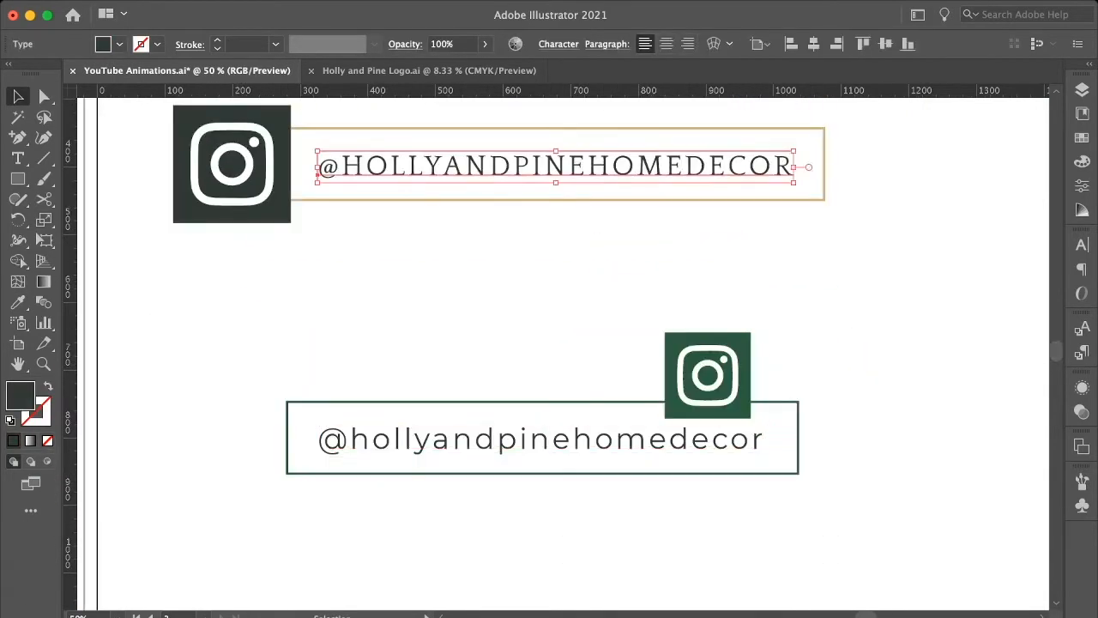
left_click(256, 290)
type("FOLLOW US ON INSTAGRAM")
key("Escape")
left_click_drag(468, 292, 502, 379)
left_click_drag(733, 364, 657, 370)
left_click_drag(601, 335, 721, 386)
left_click_drag(720, 369, 740, 369)
left_click(841, 300)
key("super+z")
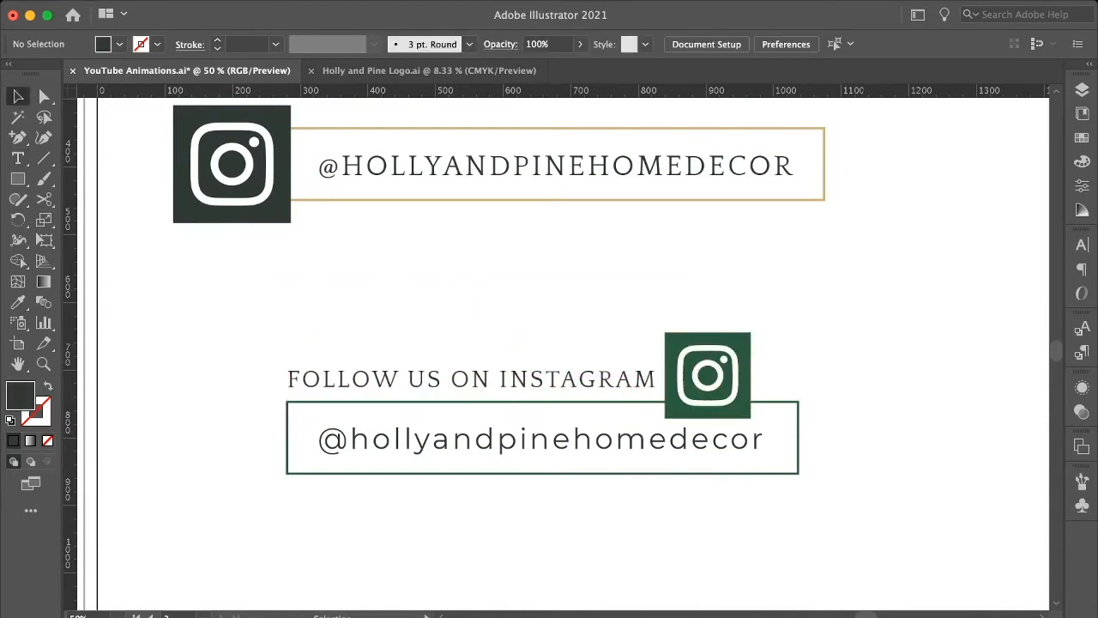
Step: Resize the green logo square and place it over the bar's upper left corner, with the heading shifted to its right
left_click_drag(776, 318, 785, 361)
left_click_drag(713, 316, 746, 351)
left_click_drag(774, 371, 315, 371)
left_click_drag(411, 379, 635, 377)
left_click(635, 379)
left_click(666, 44)
left_click(686, 309)
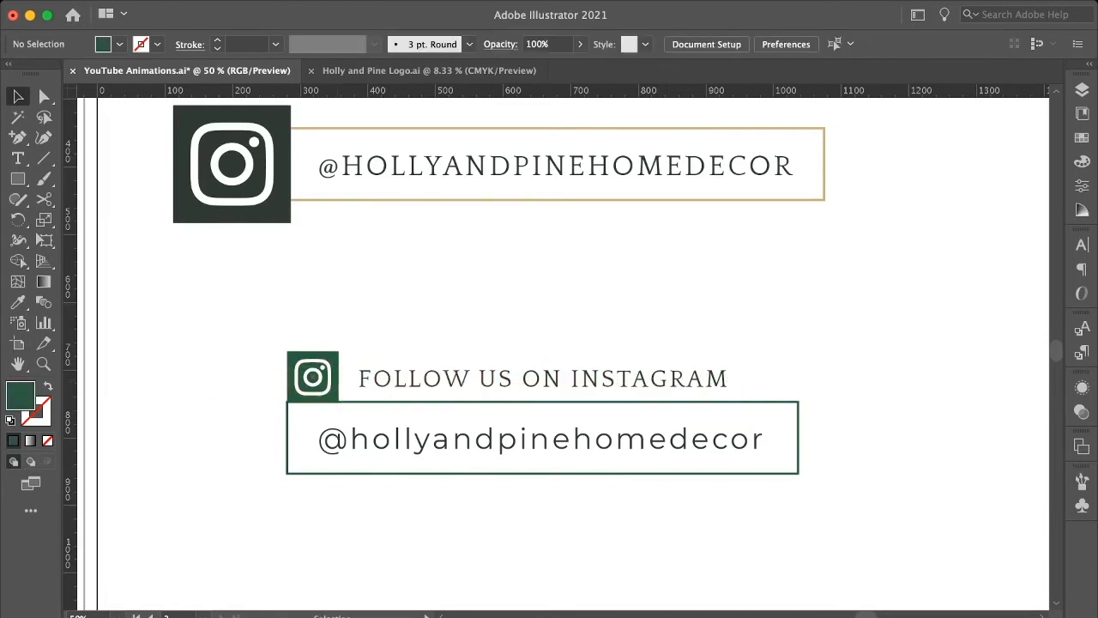
left_click_drag(268, 333, 327, 371)
left_click_drag(326, 362, 300, 377)
Step: Colour the FOLLOW US ON INSTAGRAM heading with the gold brand colour
left_click(543, 379)
key("super+minus")
key("super+minus")
key("super+minus")
key("i")
left_click(696, 156)
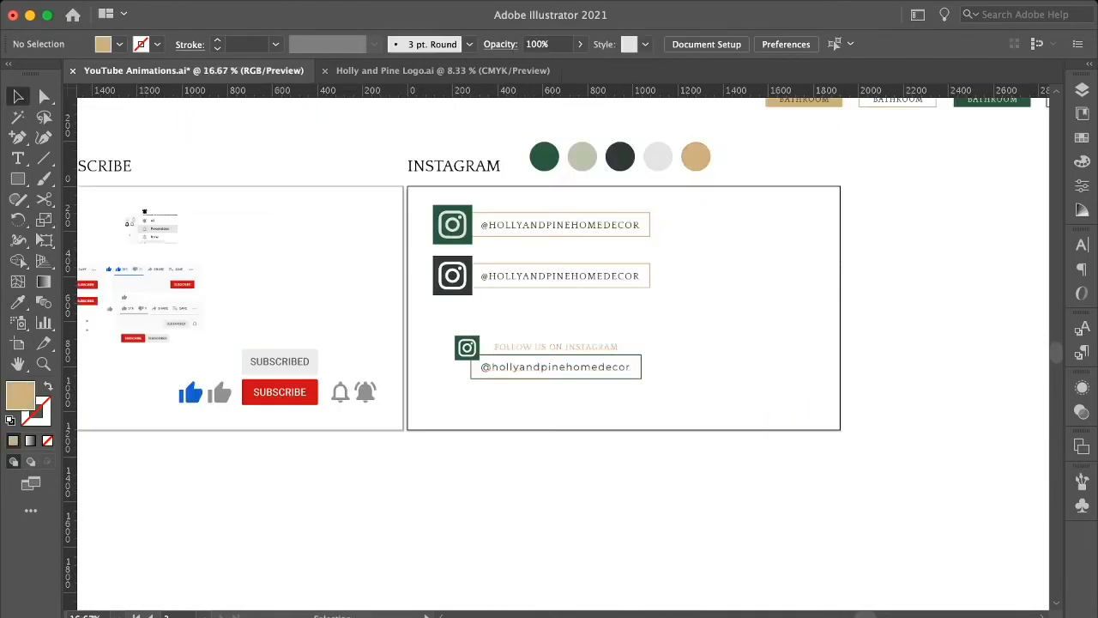
Step: Move the lowest design down to line up with the logo squares above, and colour its heading dark green
left_click_drag(439, 324, 660, 390)
left_click_drag(556, 367, 533, 388)
left_click(534, 368)
left_click(544, 157)
left_click(678, 327)
Step: Fill the bar below the FOLLOW US ON INSTAGRAM heading with the gold brand colour
left_click(549, 400)
key("i")
left_click(696, 156)
key("v")
left_click(687, 309)
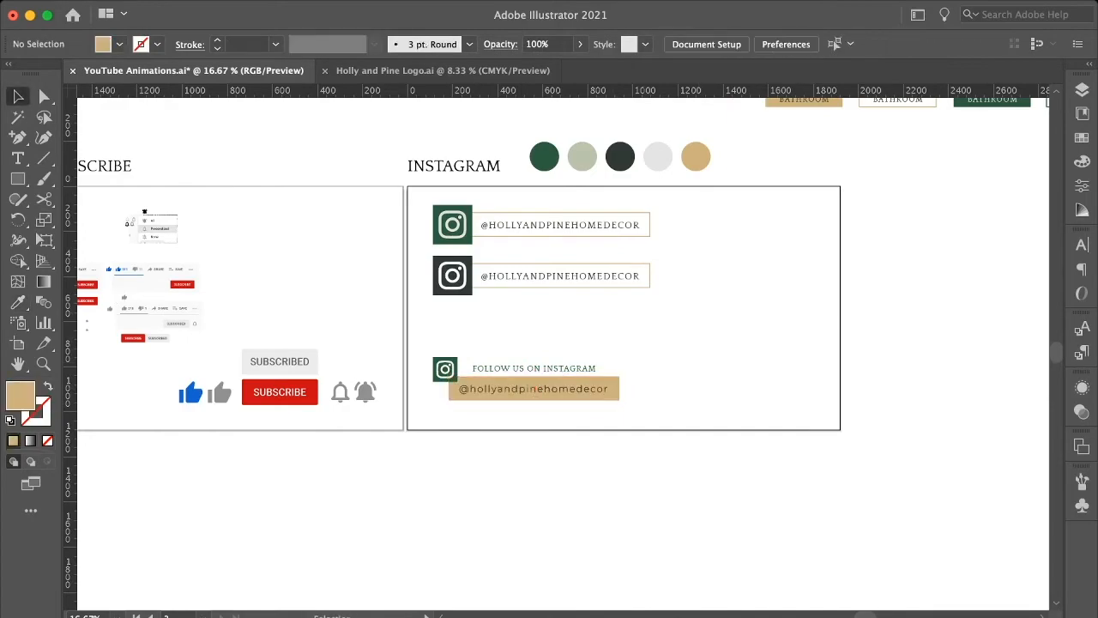
Step: Duplicate the near-black logo design into the gap below it, with a dark green bar fill and light grey handle text
left_click_drag(678, 300, 455, 257)
left_click_drag(631, 276, 850, 347)
left_click(645, 335)
key("i")
left_click(544, 156)
left_click(489, 325)
left_click(658, 156)
Step: Centre the light grey handle horizontally within the dark green bar
left_click(667, 44)
key("super+plus")
key("super+plus")
key("super+plus")
left_click(970, 370, "shift")
left_click(970, 371)
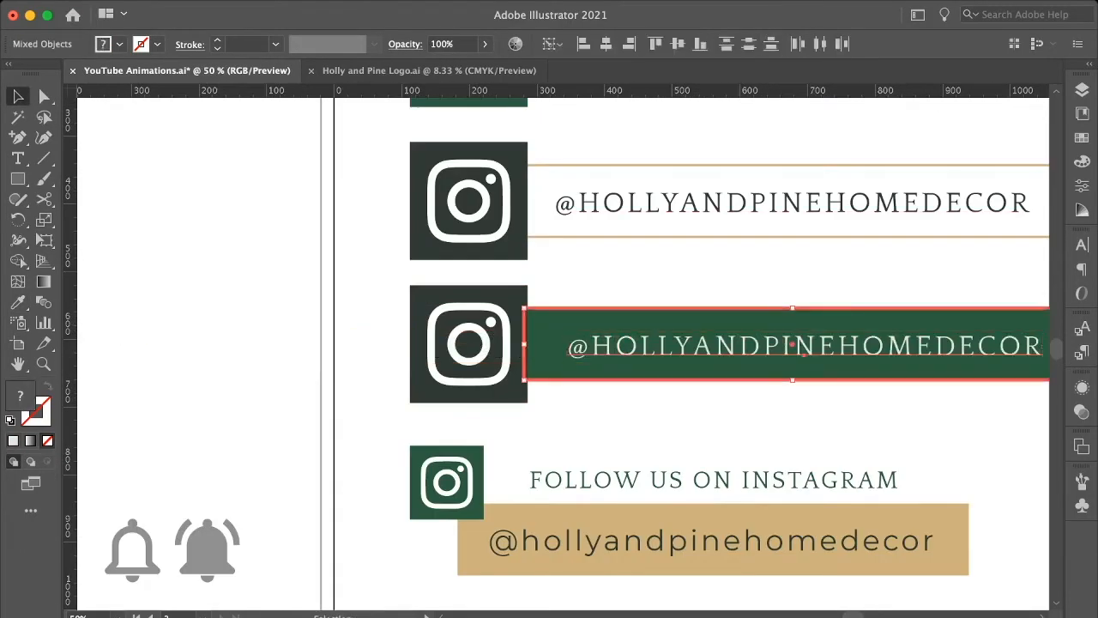
left_click(814, 43)
left_click(704, 273)
Step: Duplicate the FOLLOW US ON INSTAGRAM heading to just above the dark green handle bar
scroll(704, 273, "right", 2)
key("super+minus")
key("super+minus")
key("super+minus")
left_click_drag(730, 373, 506, 339)
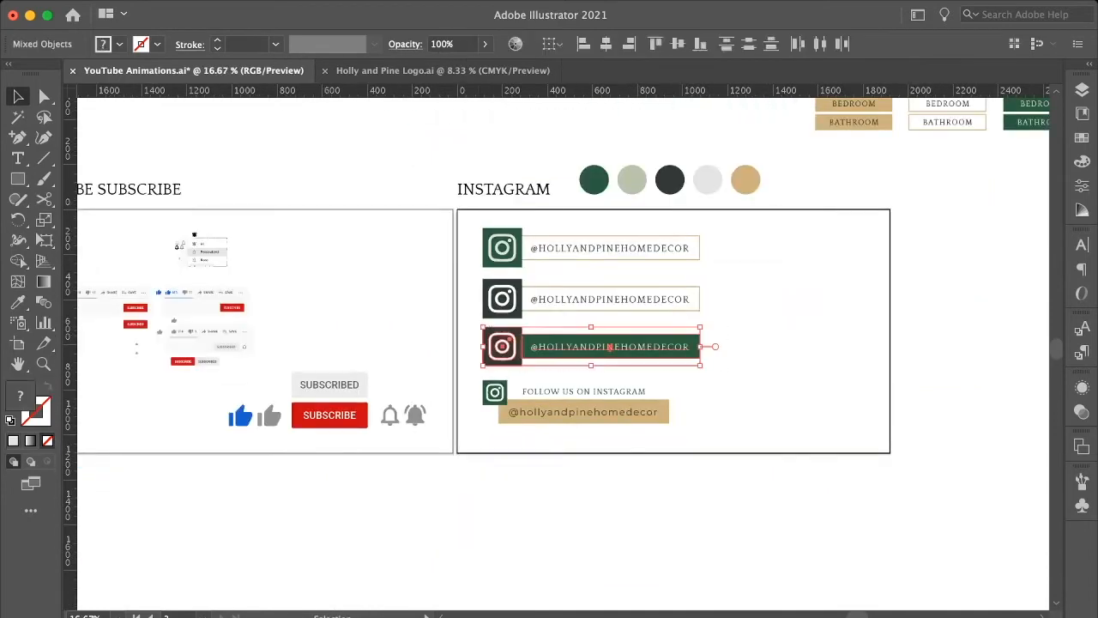
left_click(746, 360)
left_click(603, 392)
key("super+plus")
left_click_drag(603, 392, 611, 331)
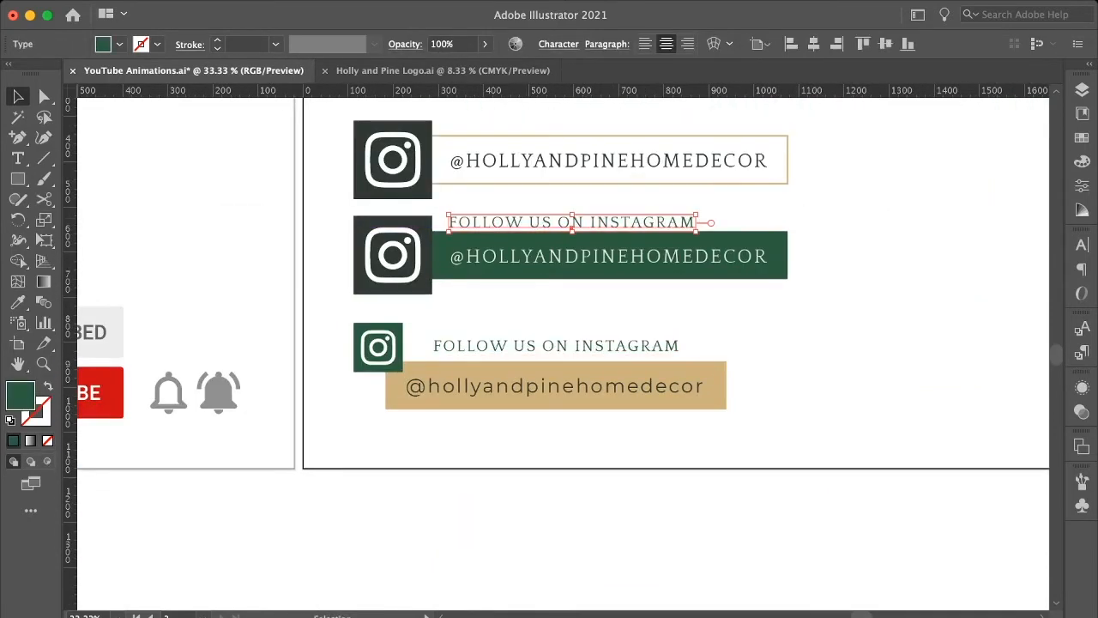
Step: Restyle the heading copy as near-black script reading Follow us on Instagram and park it in the empty right side of the artboard
left_click_drag(670, 214, 745, 205, "shift")
left_click_drag(720, 212, 713, 247)
key("i")
left_click(425, 257)
key("super+minus")
left_click_drag(558, 344, 848, 261)
Step: Move the gold-bar design below the artboard and place a duplicate of the dark green bar design in the freed space
left_click_drag(721, 410, 414, 369)
left_click_drag(557, 378, 866, 450, "alt")
left_click_drag(661, 505, 377, 425)
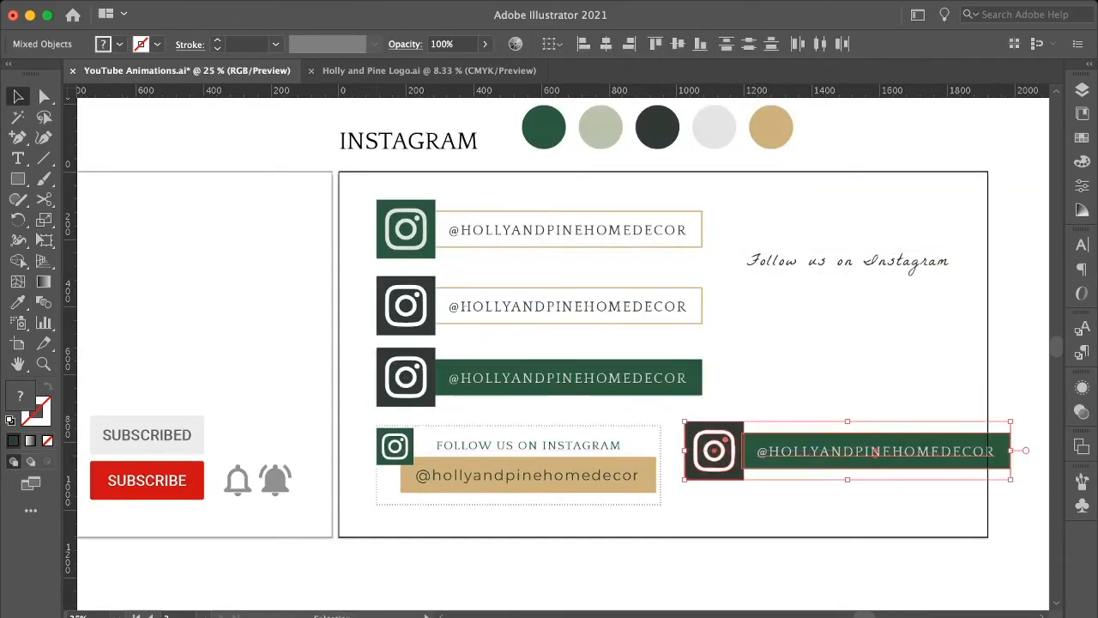
left_click_drag(528, 474, 515, 593)
left_click_drag(1025, 497, 716, 446)
left_click_drag(867, 450, 686, 478)
Step: Place the script Follow us on Instagram text over the duplicated design's dark green bar
left_click(848, 262)
left_click_drag(848, 261, 607, 438)
left_click(764, 425)
left_click(429, 71)
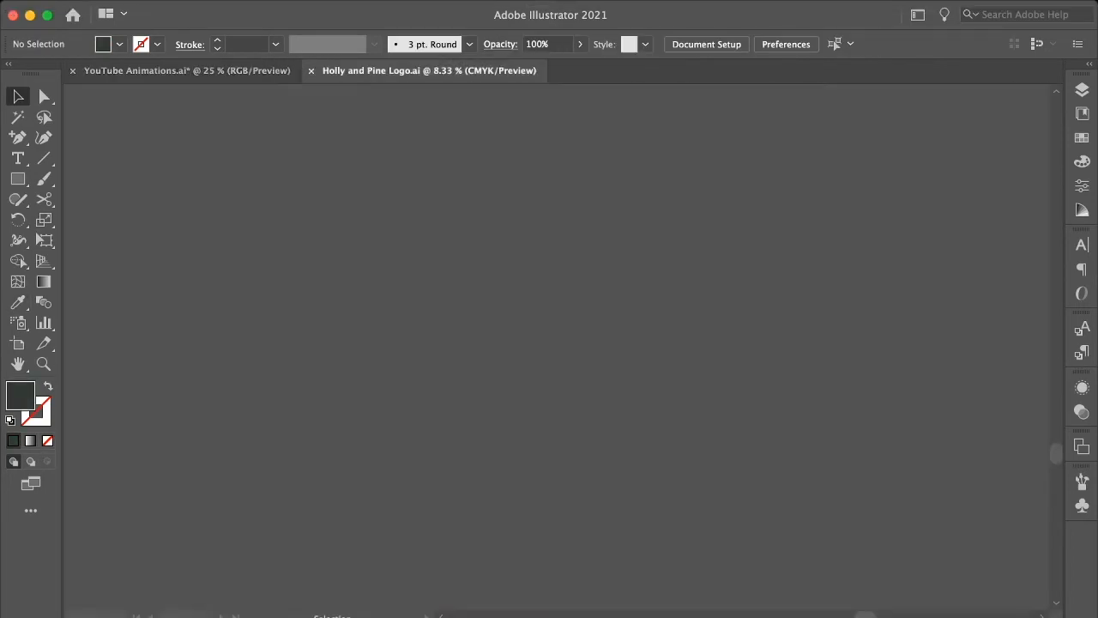
left_click(187, 71)
Step: Extend the duplicated bar upward behind the script text and colour the script with the gold brand colour
left_click(695, 468)
left_click_drag(697, 459, 697, 436)
left_click(607, 439)
key("i")
left_click(771, 127)
left_click(764, 420)
left_click(695, 468)
Step: Move the duplicated design's logo square against its bar and stretch the bar to the square's full height
left_click_drag(485, 431, 534, 465)
key("super+plus")
key("super+plus")
left_click_drag(604, 388, 655, 397)
left_click(918, 403)
left_click_drag(924, 416, 924, 414)
left_click_drag(923, 295, 923, 297)
left_click(841, 268)
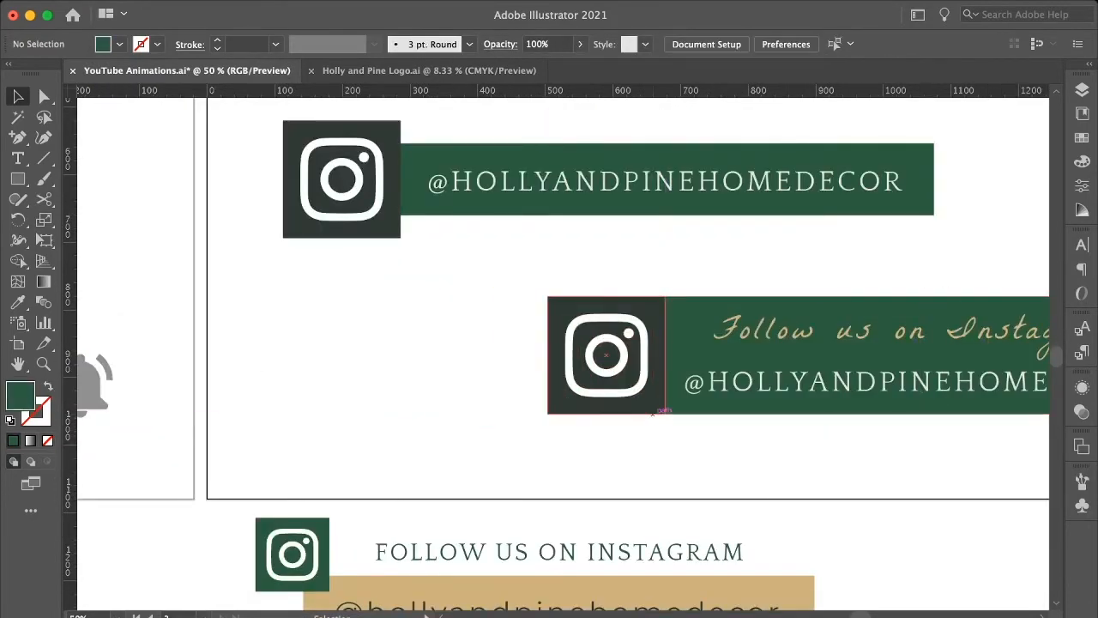
left_click(661, 411)
Step: Recolour the duplicated design's text with near-black script and a gold handle
key("super+minus")
key("super+minus")
key("super+minus")
left_click(658, 340)
key("i")
left_click(711, 121)
key("v")
Step: Give the duplicated design's bar a white fill and a 3 pt near-black outline
left_click(738, 345)
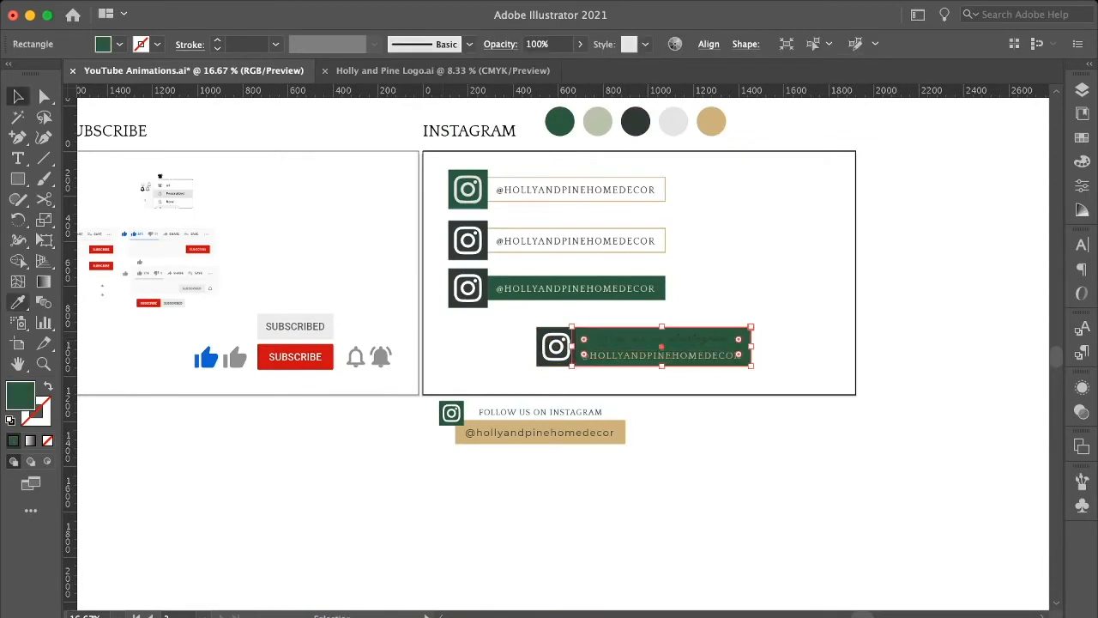
key("i")
left_click(636, 121)
key("shift+x")
key("v")
key("v")
left_click(544, 357)
left_click(772, 300)
left_click(739, 345)
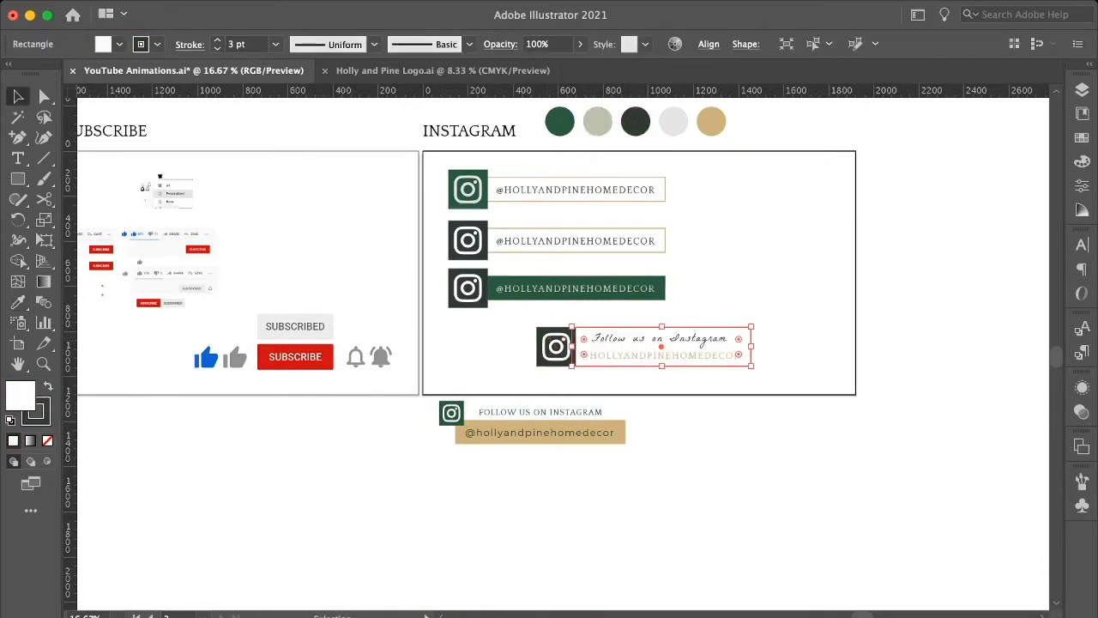
left_click(636, 121)
left_click(544, 357)
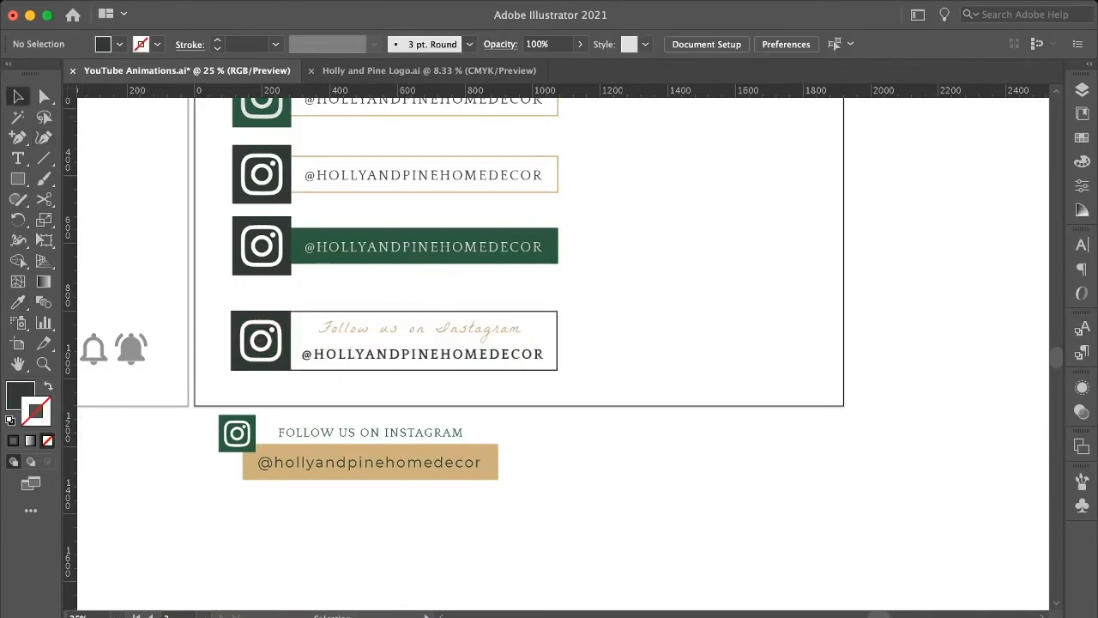
Step: Duplicate the outlined script design below itself, with near-black script and gold handle above, and gold script and near-black handle below
left_click(424, 248)
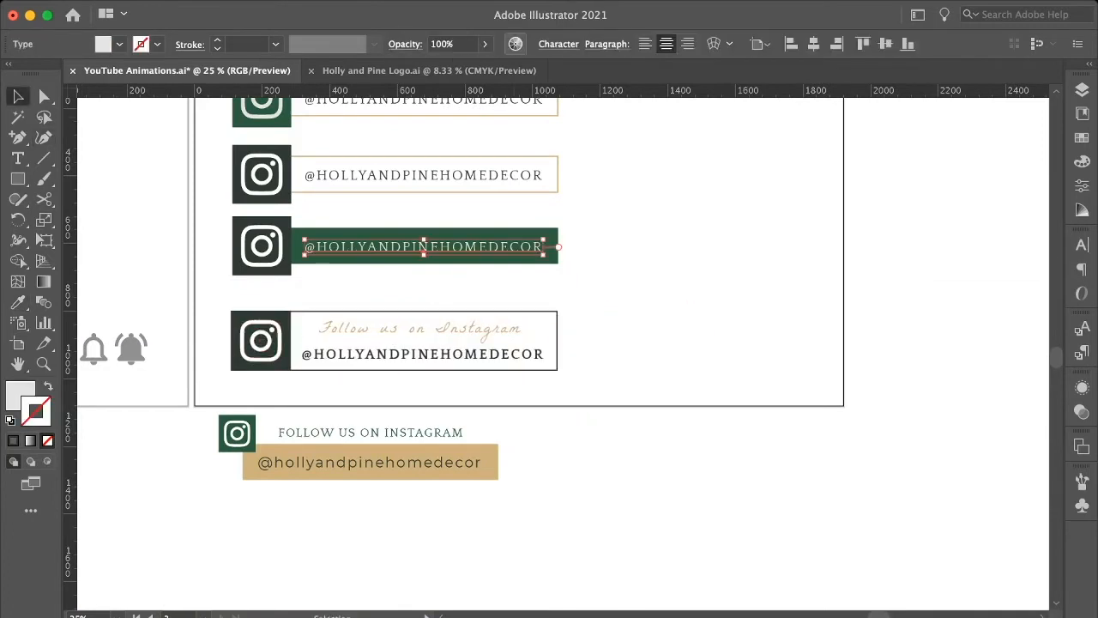
key("super+shift+a")
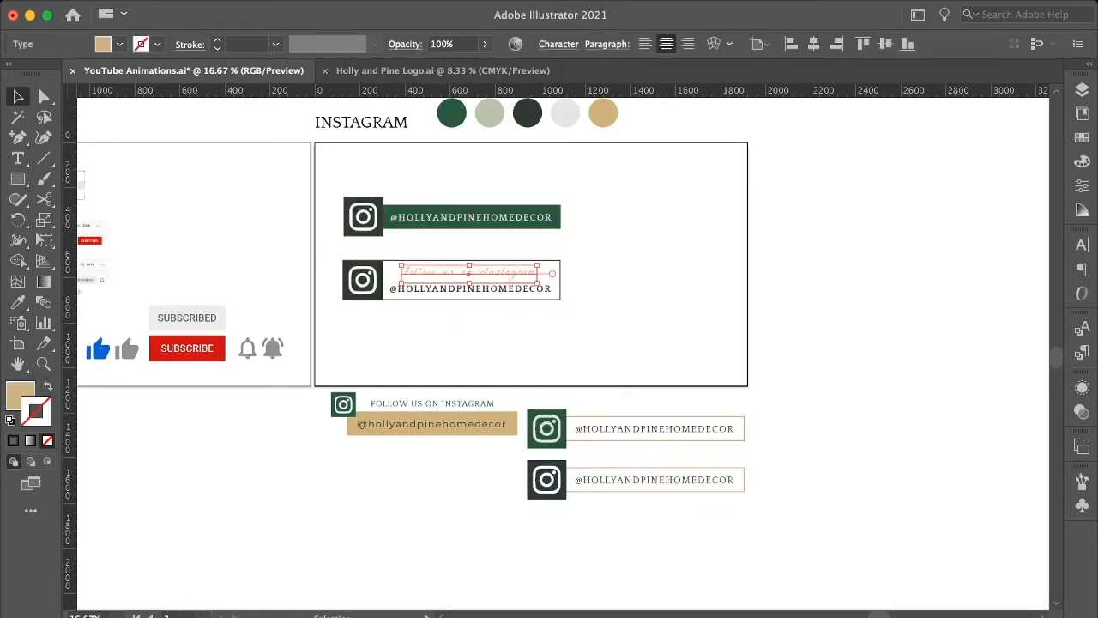
key("super+shift+a")
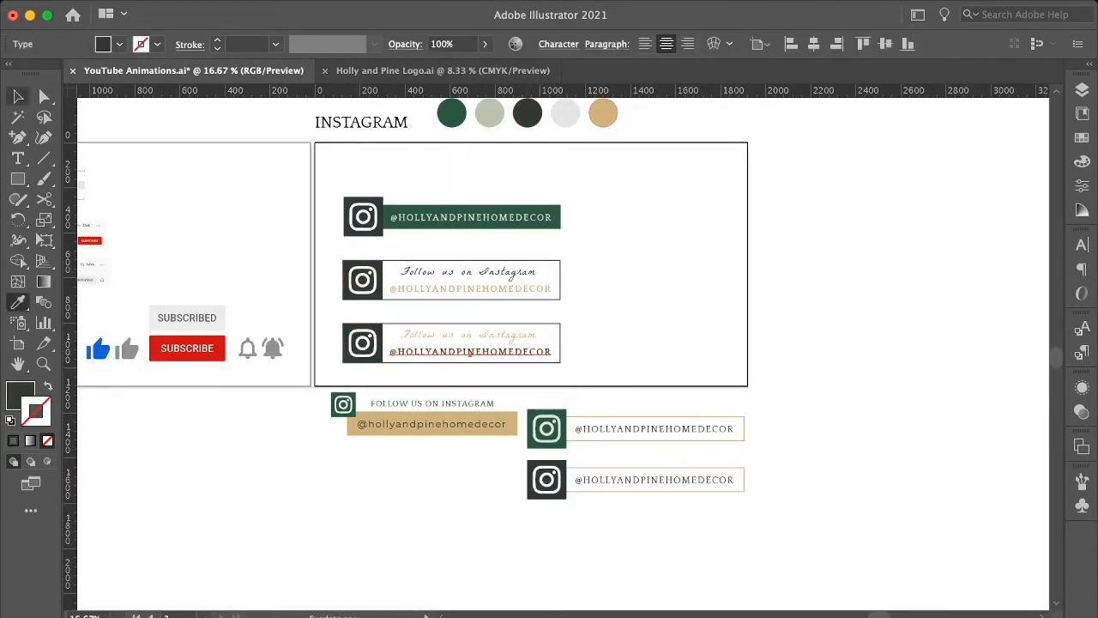
key("v")
key("super+shift+a")
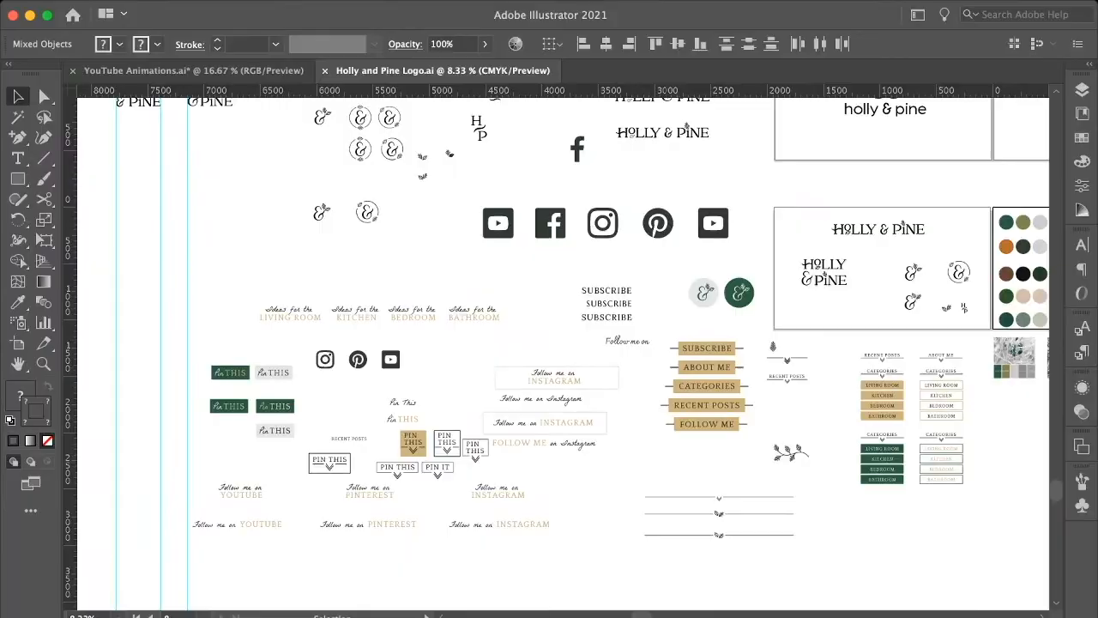
Step: In YouTube Animations.ai, fill the upper script design's bar with the light grey brand colour and colour its handle dark green
left_click(194, 71)
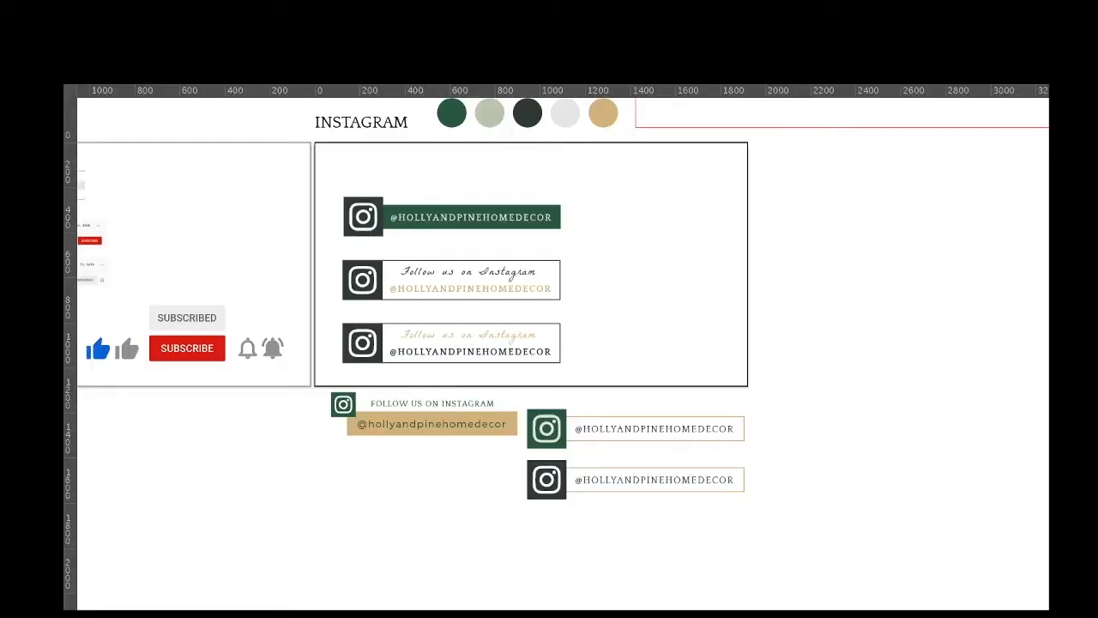
double_click(566, 123)
left_click(1082, 162)
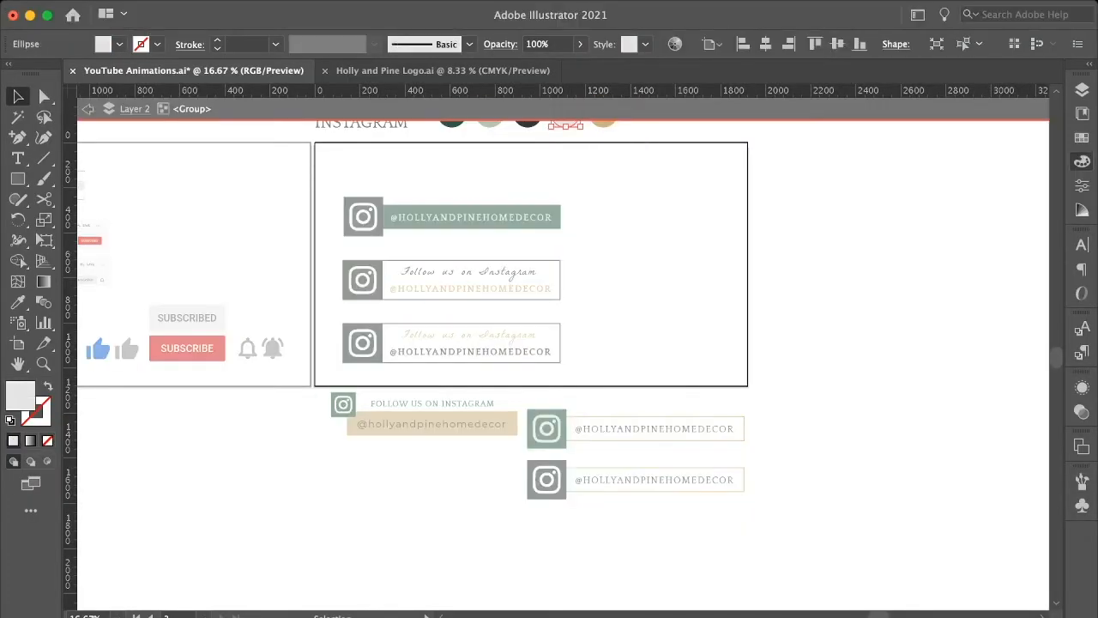
key("Escape")
left_click(551, 273)
key("Return")
left_click(470, 289)
left_click(452, 112)
key("v")
left_click(652, 266)
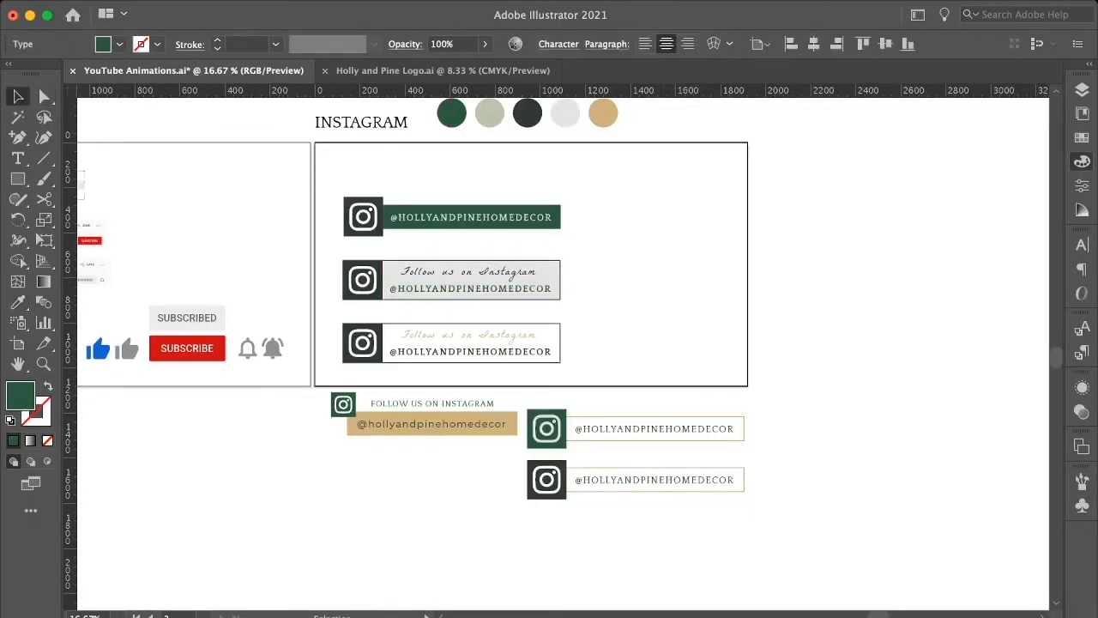
Step: Move the dark green bar design higher on the artboard and make the lowercase handle in the gold bar bolder
left_click_drag(593, 184, 530, 225)
left_click_drag(530, 213, 530, 176)
left_click(635, 219)
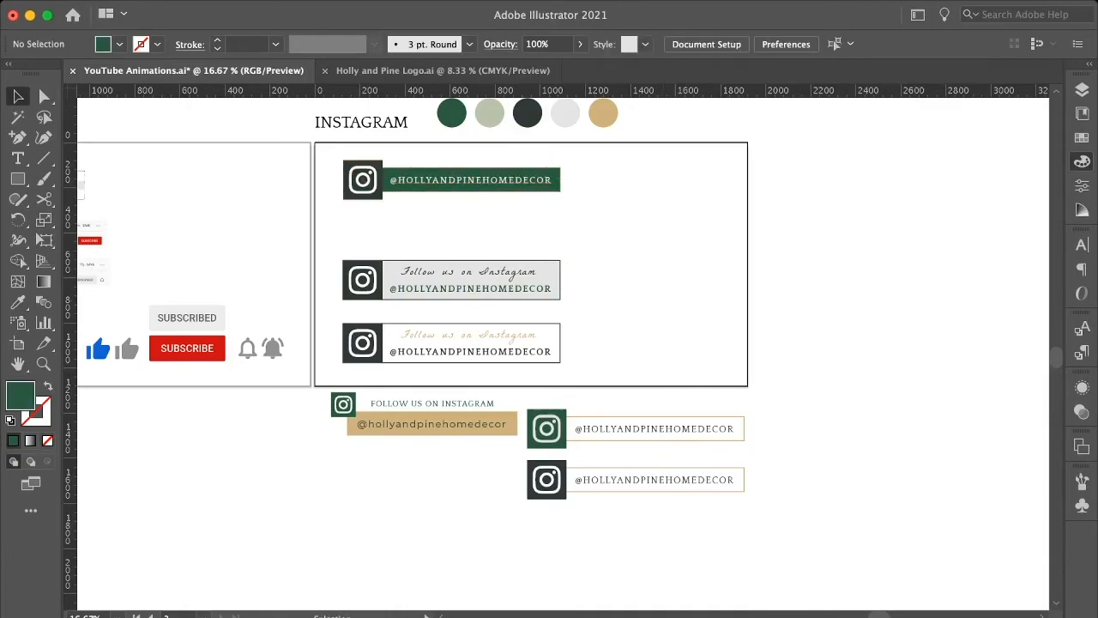
left_click(433, 425)
left_click(471, 289)
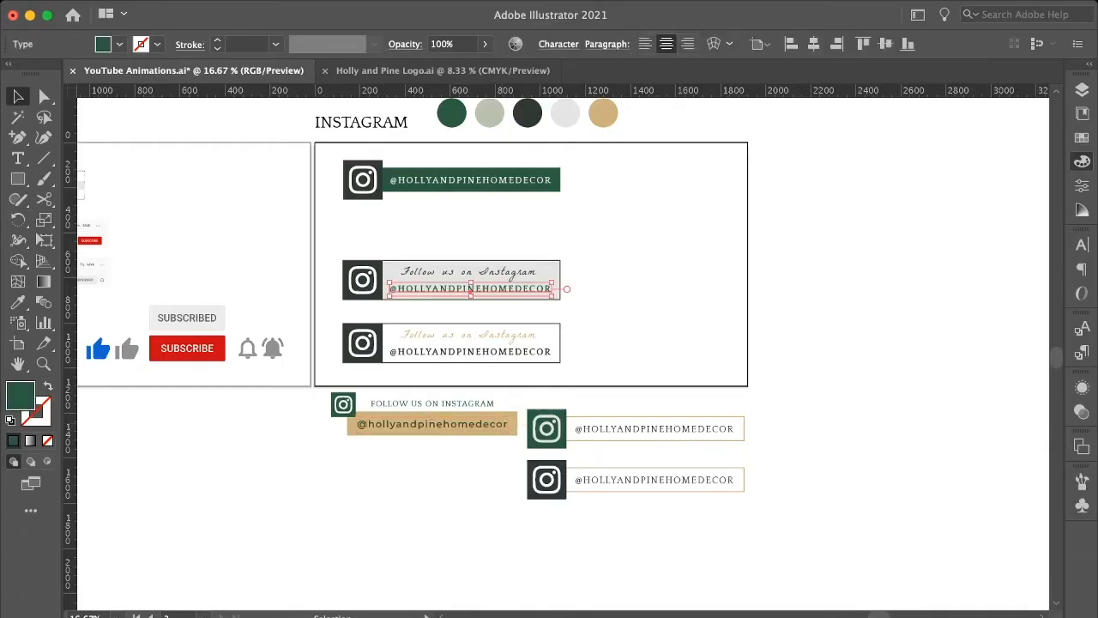
key("shift+super+a")
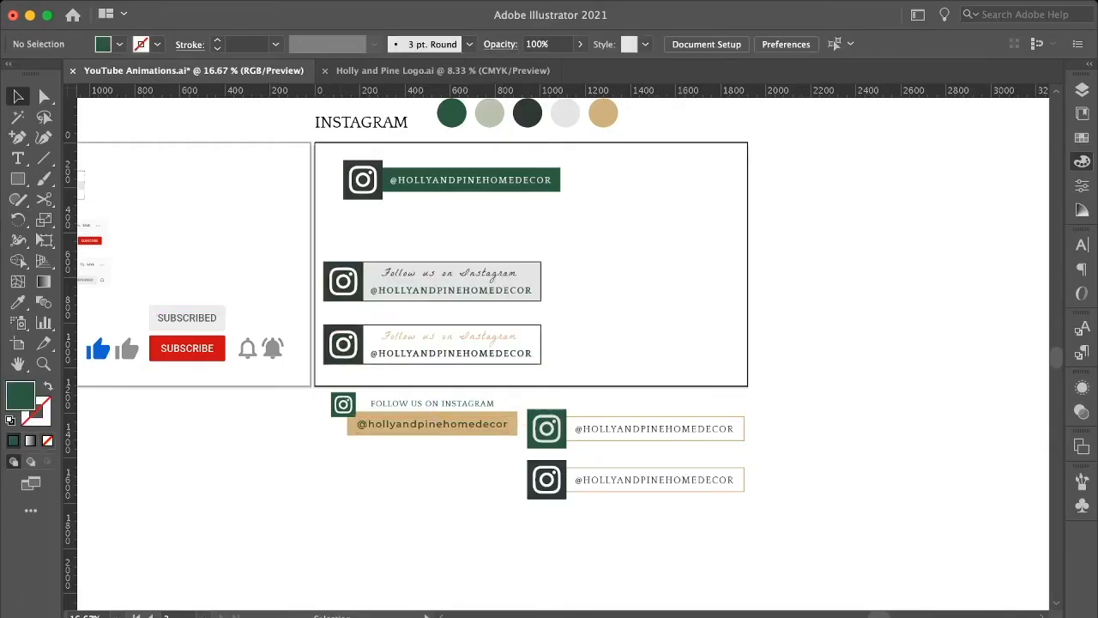
Step: Duplicate both script designs to the right of the originals
left_click_drag(558, 376, 343, 271)
left_click_drag(444, 275, 678, 275)
left_click(652, 228)
Step: Match the handles of both copied script designs to the gold bar handle's text style, with the lower one in near-black
left_click(684, 290)
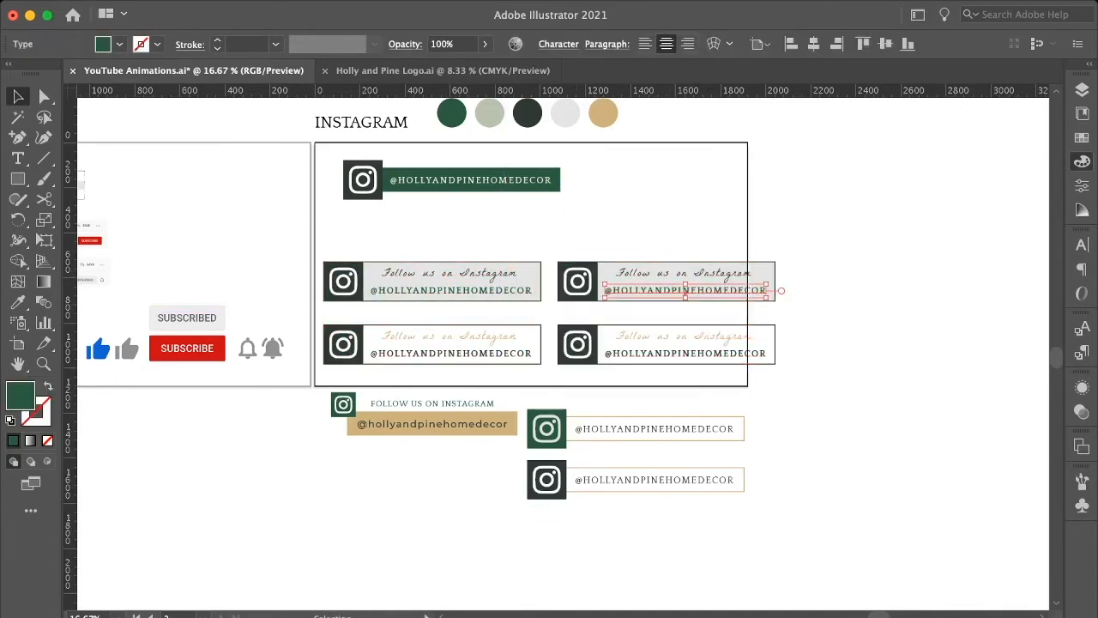
key("i")
left_click(433, 424)
left_click(684, 353, "super")
left_click(684, 290)
left_click(527, 113)
key("v")
Step: Nudge the restyled handle slightly into place within its bar and save the document
key("super+equal")
key("super+equal")
key("super+equal")
mouse_move(734, 345)
left_mouse_down()
mouse_move(734, 331)
mouse_move(733, 345)
left_mouse_up()
key("shift+super+a")
key("super+minus")
key("super+minus")
key("super+minus")
key("super+s")
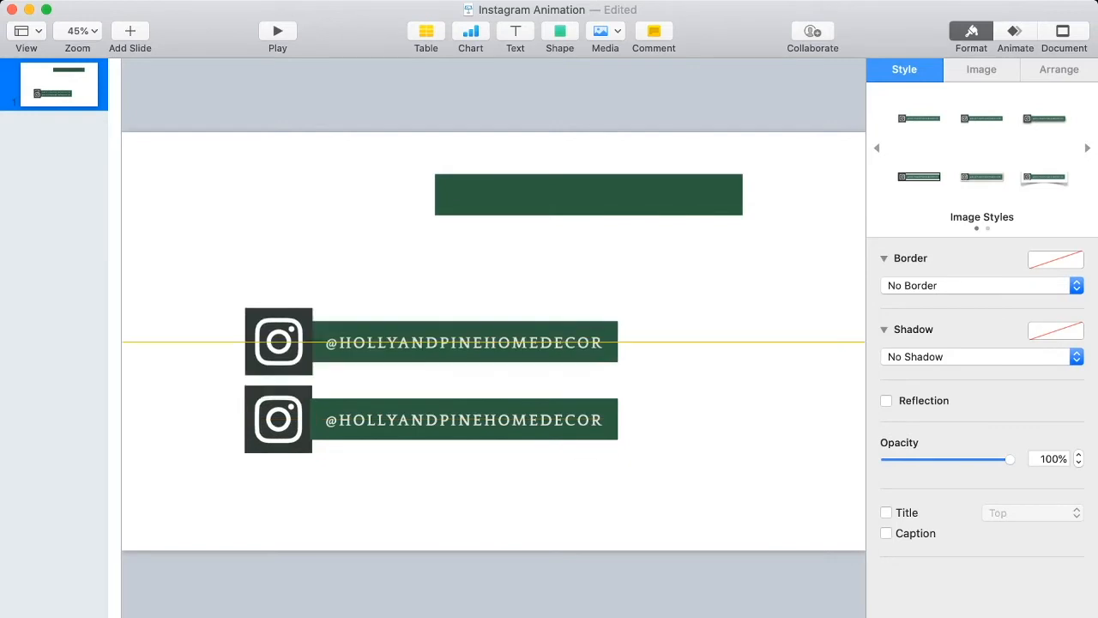
Step: In Keynote, try a Scale build-in on the Instagram logo square and on the handle bar
left_click(278, 420)
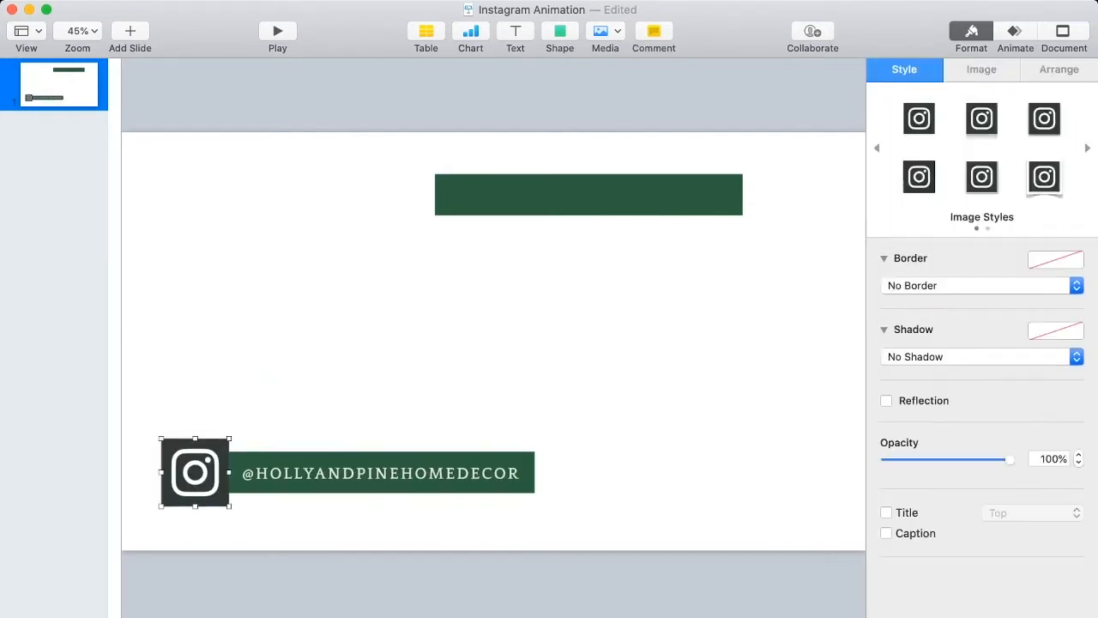
left_click(1015, 32)
left_click(981, 131)
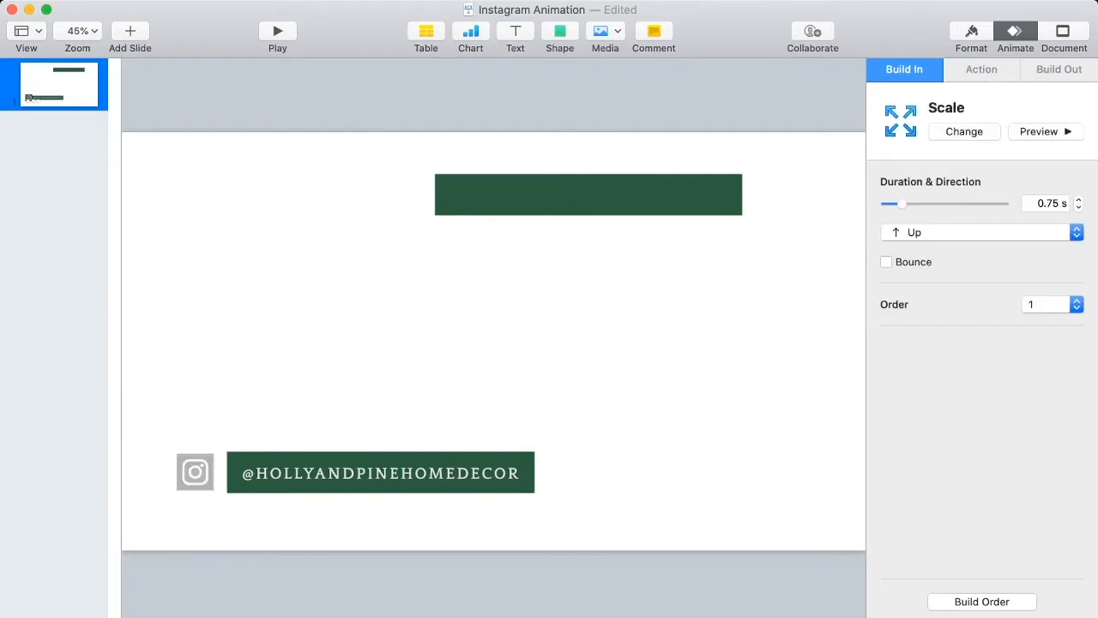
left_click_drag(911, 203, 899, 203)
left_click(887, 262)
left_click(382, 472)
left_click(981, 131)
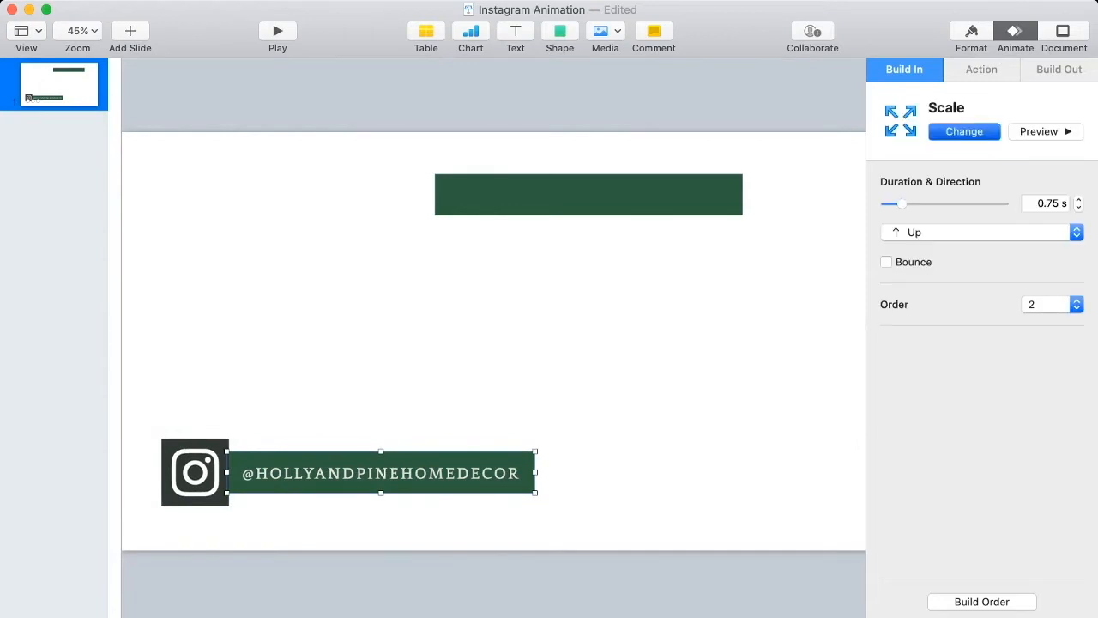
Step: Change the build-ins of the logo square and the handle bar to Pop with a 0.70 s duration
left_click(195, 472)
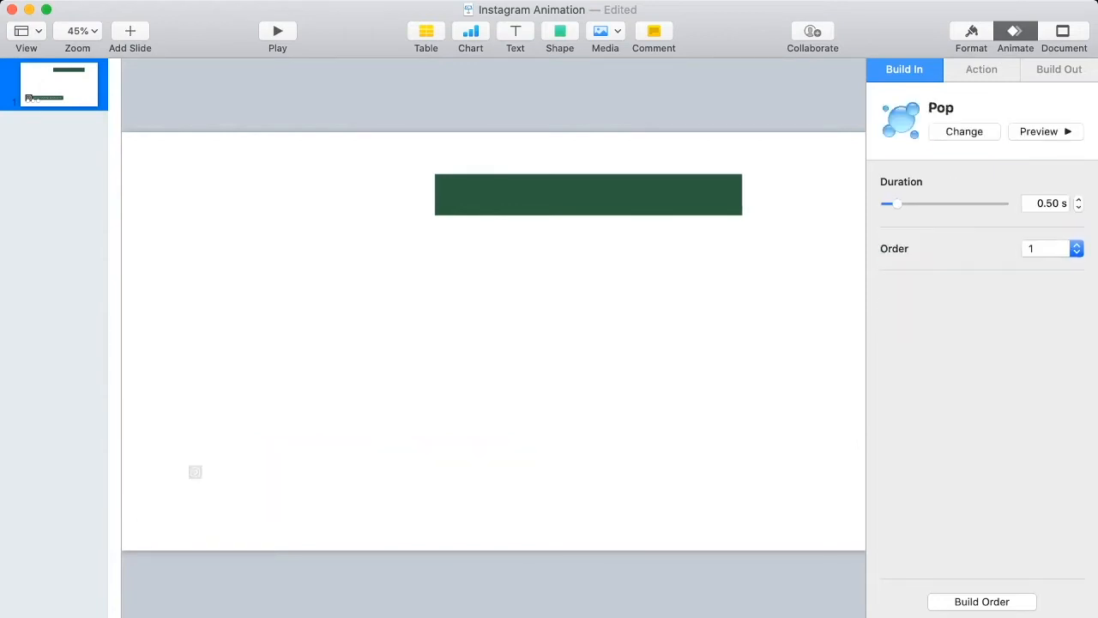
left_click(493, 343)
left_click(195, 472)
left_click(382, 473)
left_click(195, 472)
left_click(382, 473)
left_click_drag(897, 203, 901, 204)
left_click(1046, 132)
left_click(195, 472)
left_click(982, 602)
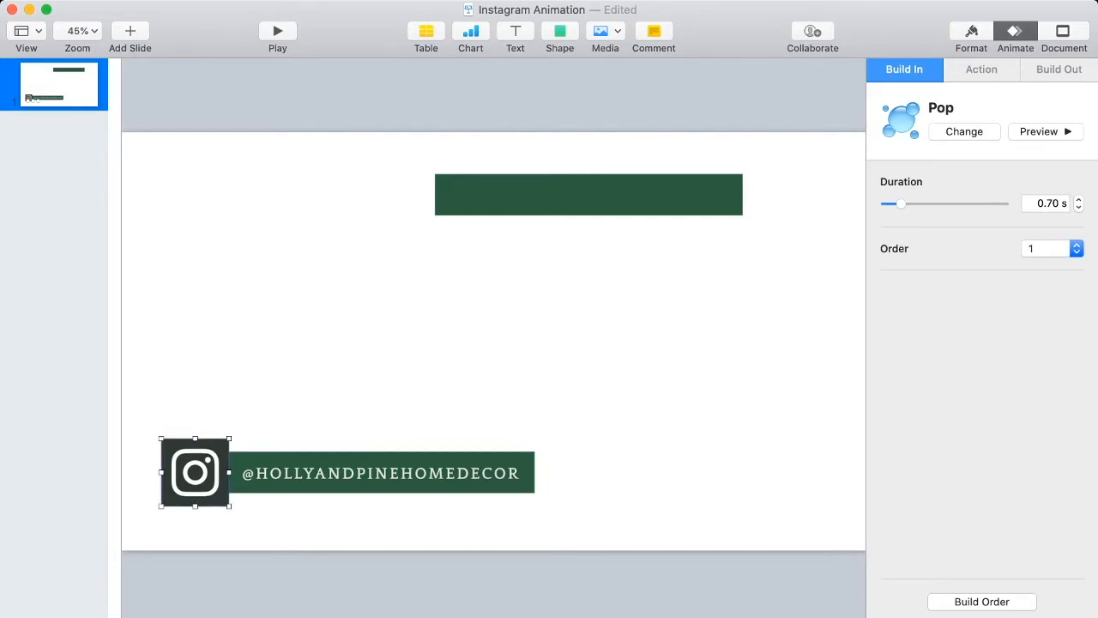
Step: Set the Pop build-in duration to 0.90 s for both the handle bar and the logo square, and preview them
left_click(382, 473)
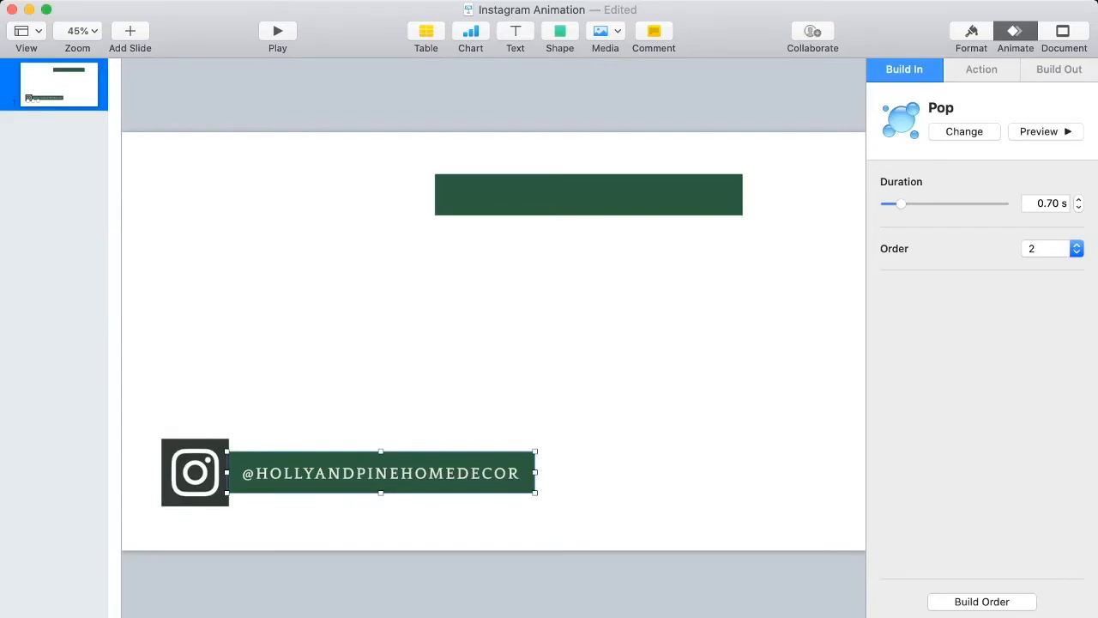
left_click(1079, 200)
left_click(1079, 200)
left_click(1046, 132)
left_click(196, 472)
left_click(1079, 200)
left_click(1046, 131)
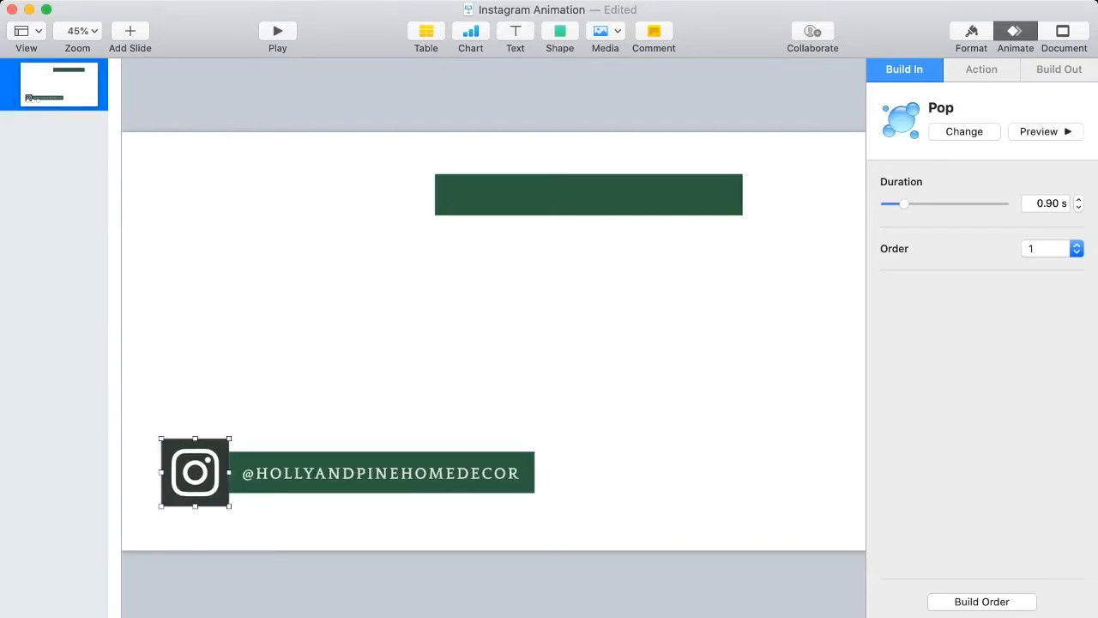
Step: Add a Flip build-out to the handle bar, running top to bottom
left_click(381, 473)
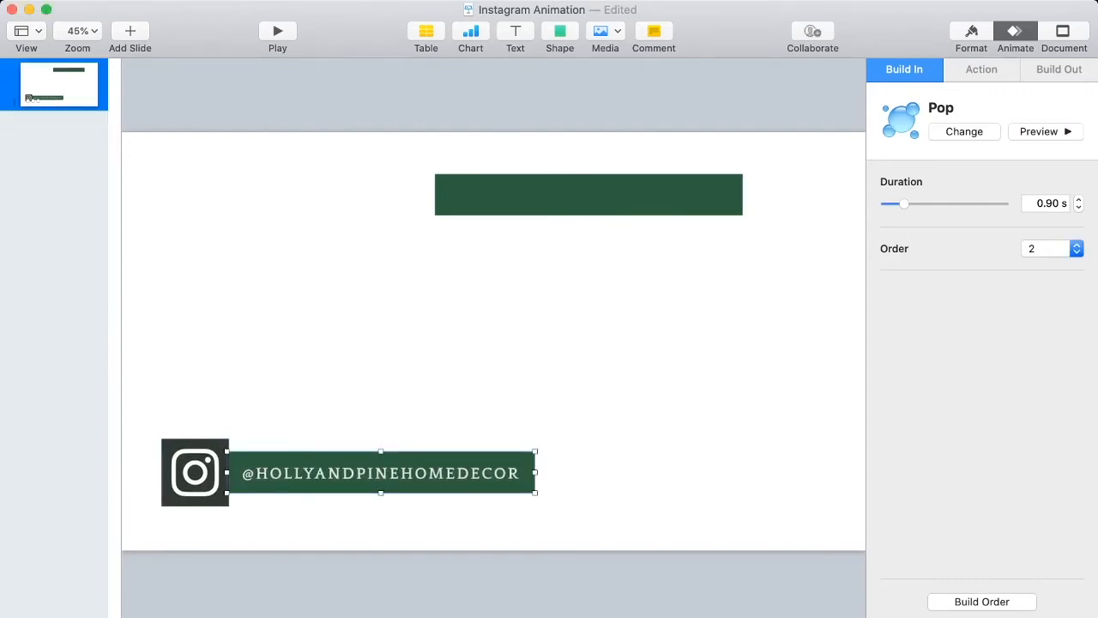
left_click(1059, 69)
left_click(982, 131)
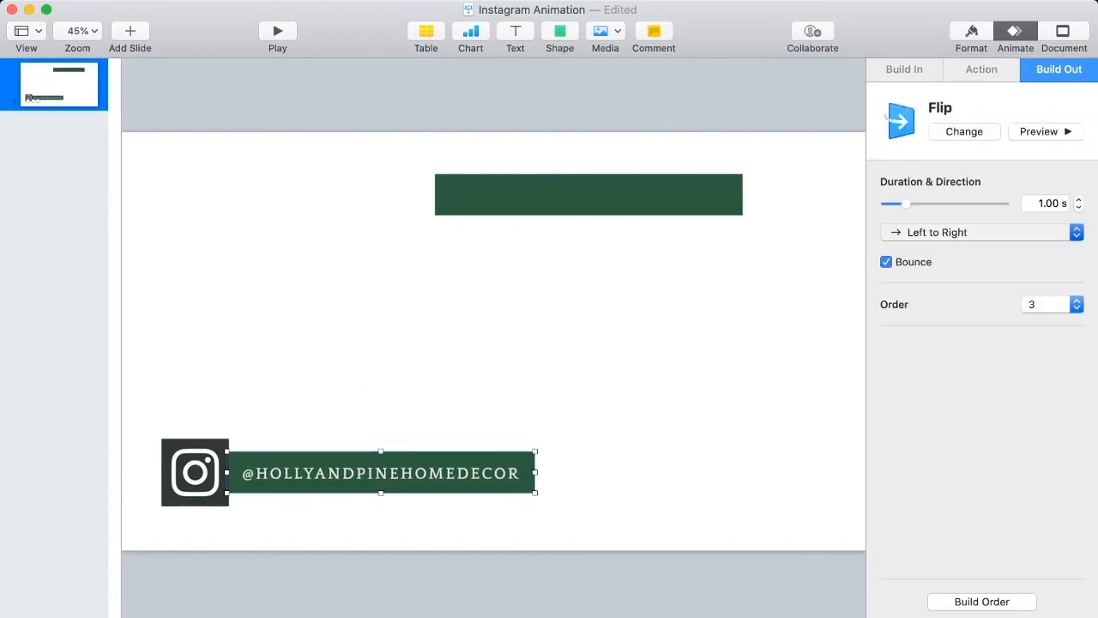
left_click(982, 233)
left_click(953, 265)
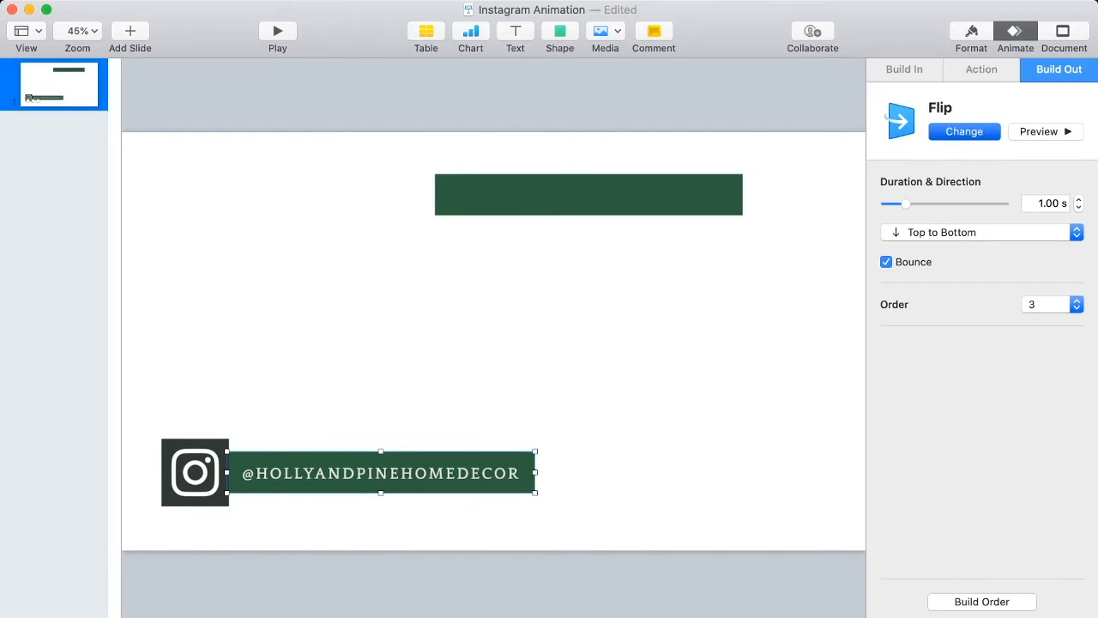
left_click(824, 257)
Step: Browse the build-in effects for the Instagram logo square
left_click(195, 472)
left_click(965, 131)
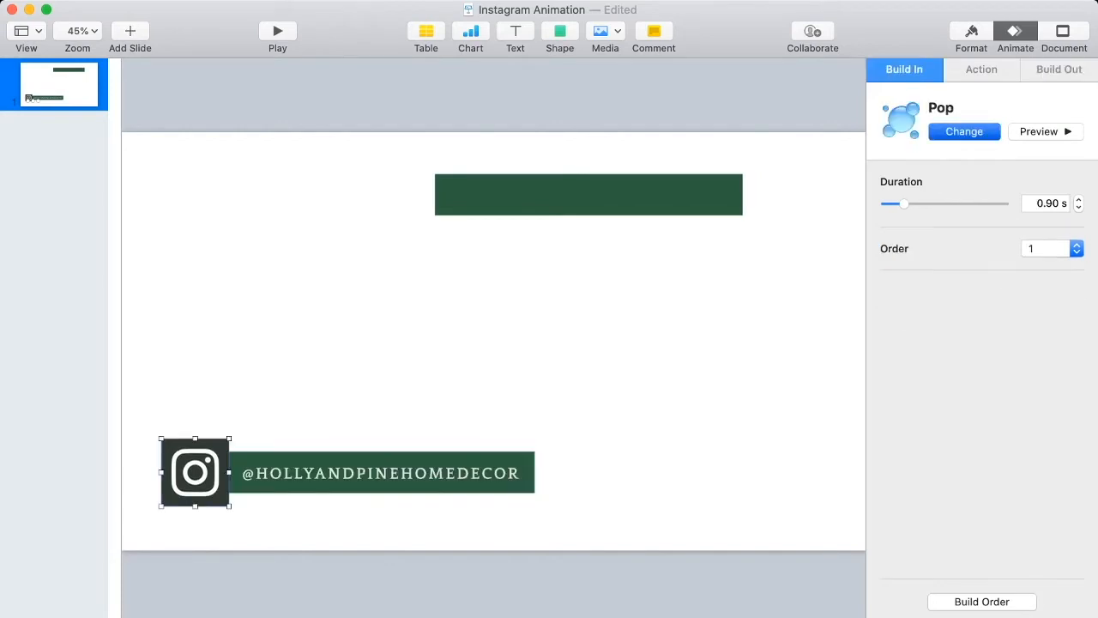
left_click(824, 257)
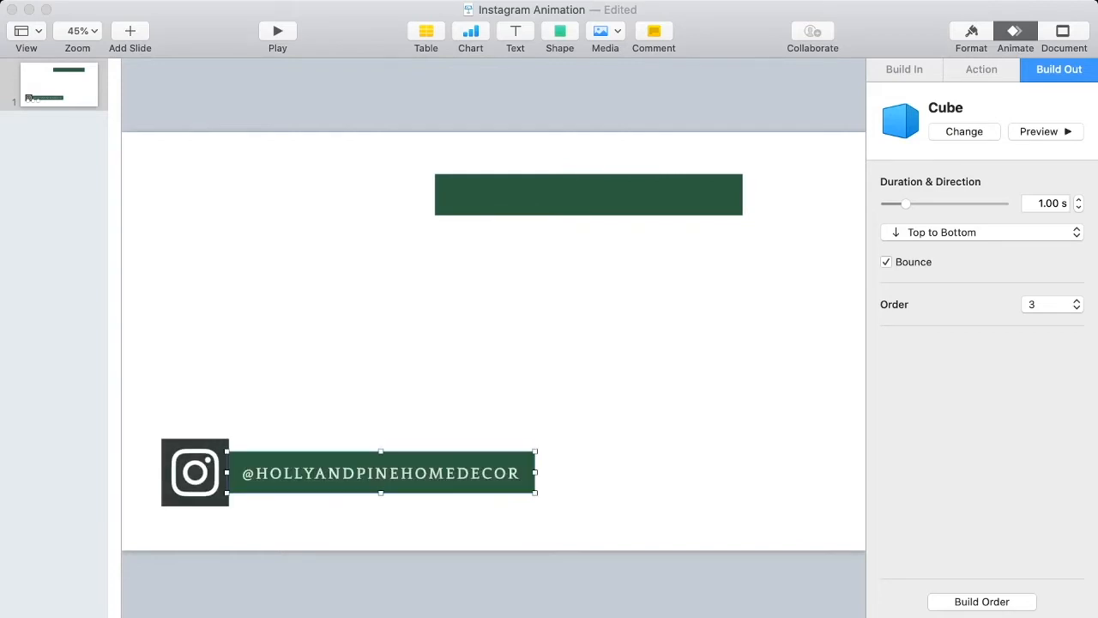
Step: Replace the Cube build-outs of the logo square and the handle bar with Flip
left_click(195, 472)
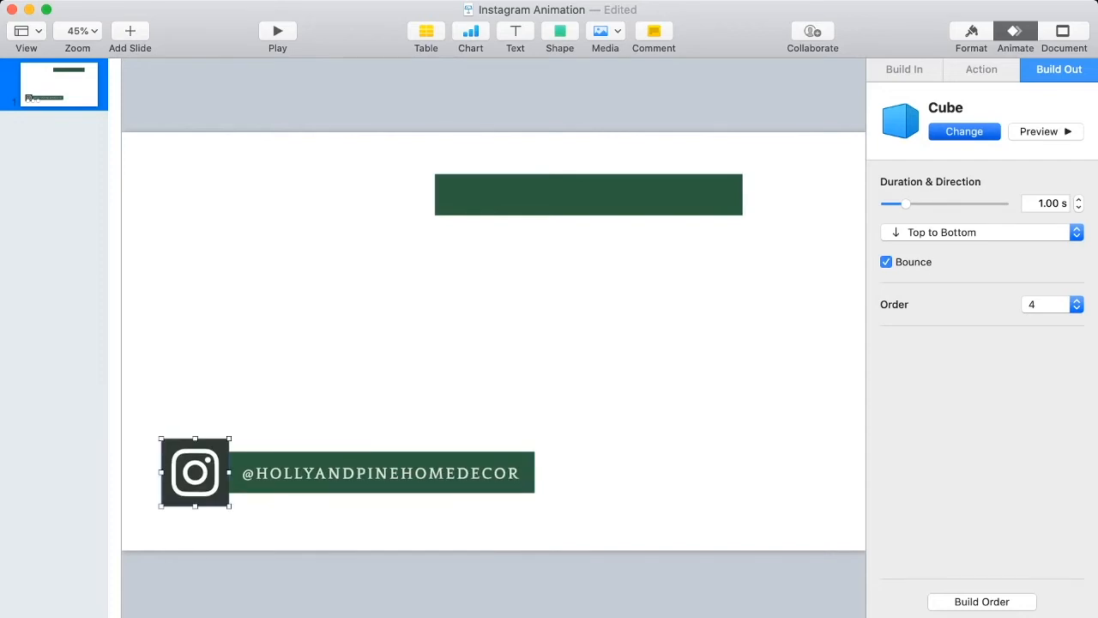
left_click(824, 258)
left_click(381, 473)
left_click(964, 131)
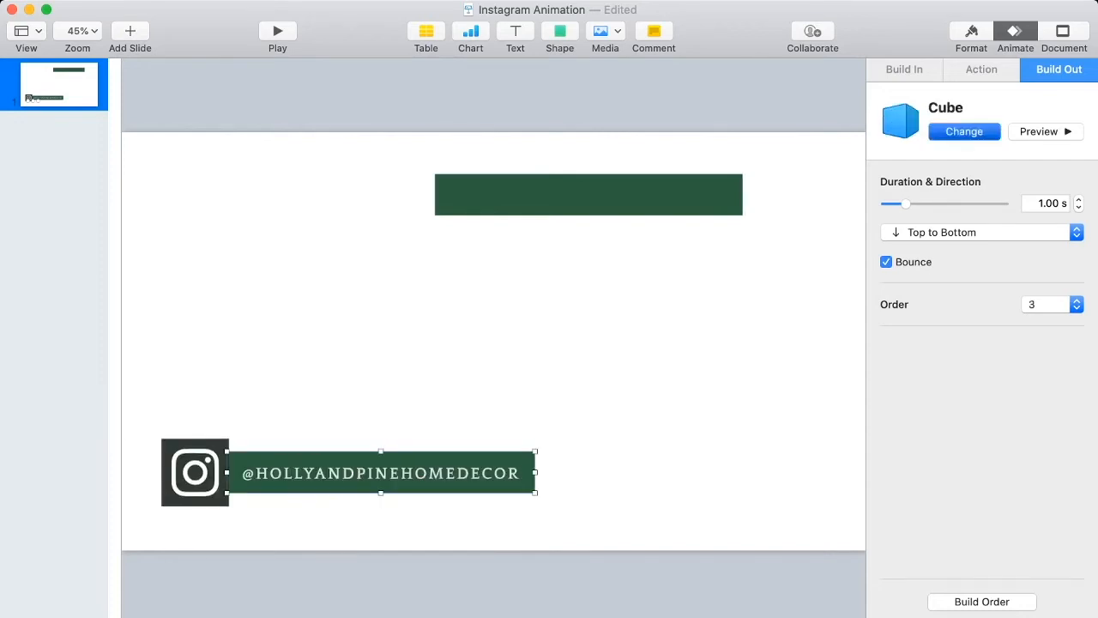
left_click(824, 257)
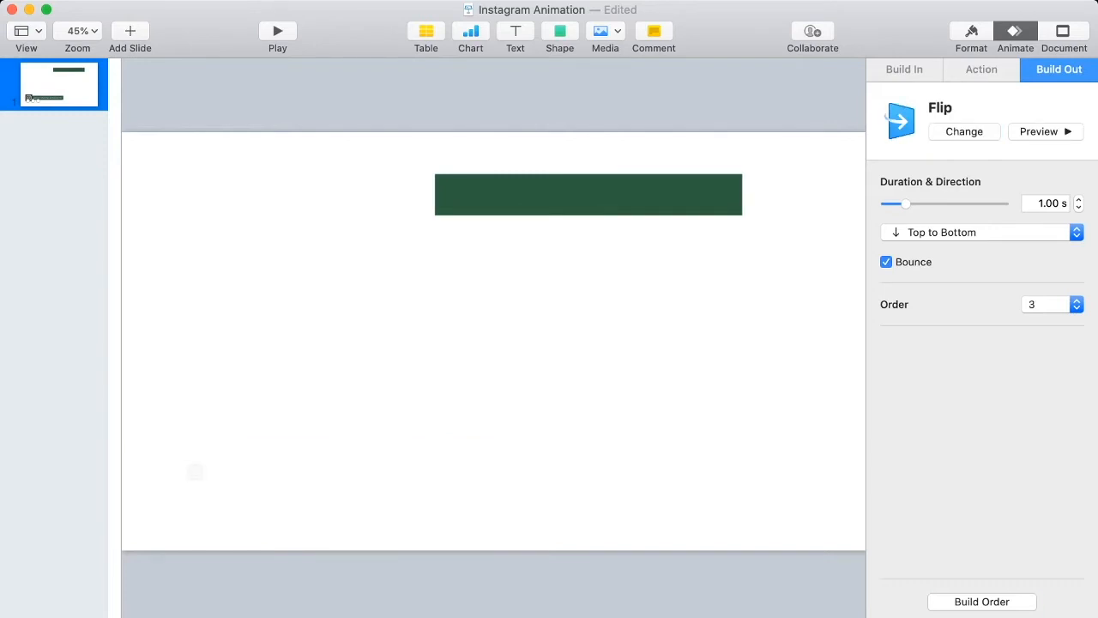
Step: Set the logo square's Flip build-out duration to 1.25 s and preview it
left_click(1078, 200)
left_click(195, 473)
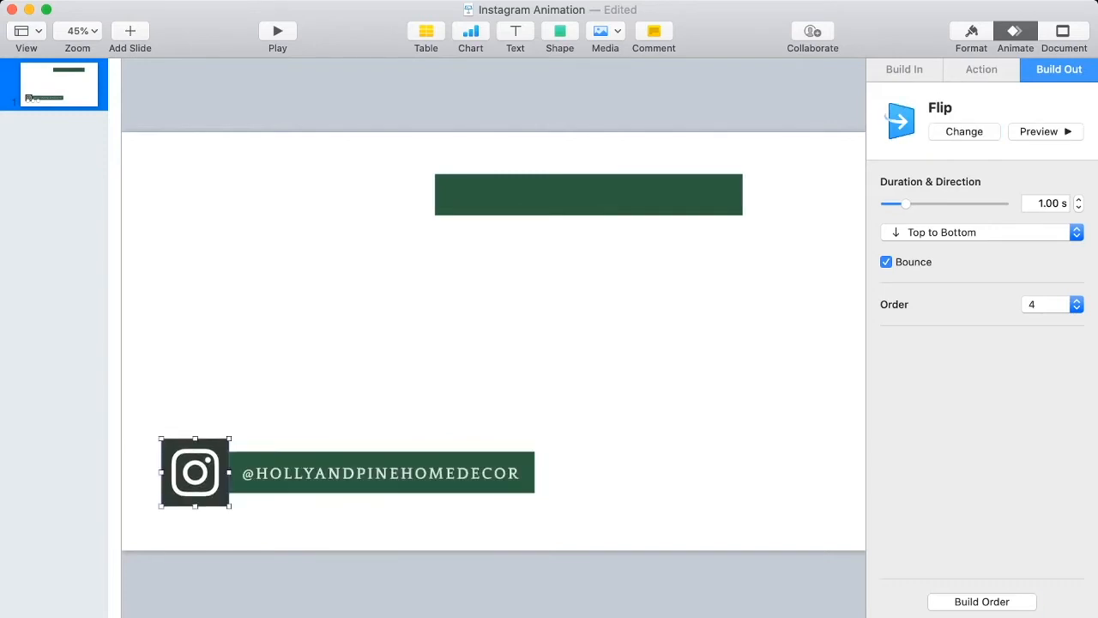
left_click(1079, 199)
left_click(1046, 131)
Step: Nudge the Instagram handle graphic slightly down and left, and move the blank green bar off the slide above its upper edge
left_click_drag(382, 473, 380, 475)
left_click(481, 330)
left_click(588, 194)
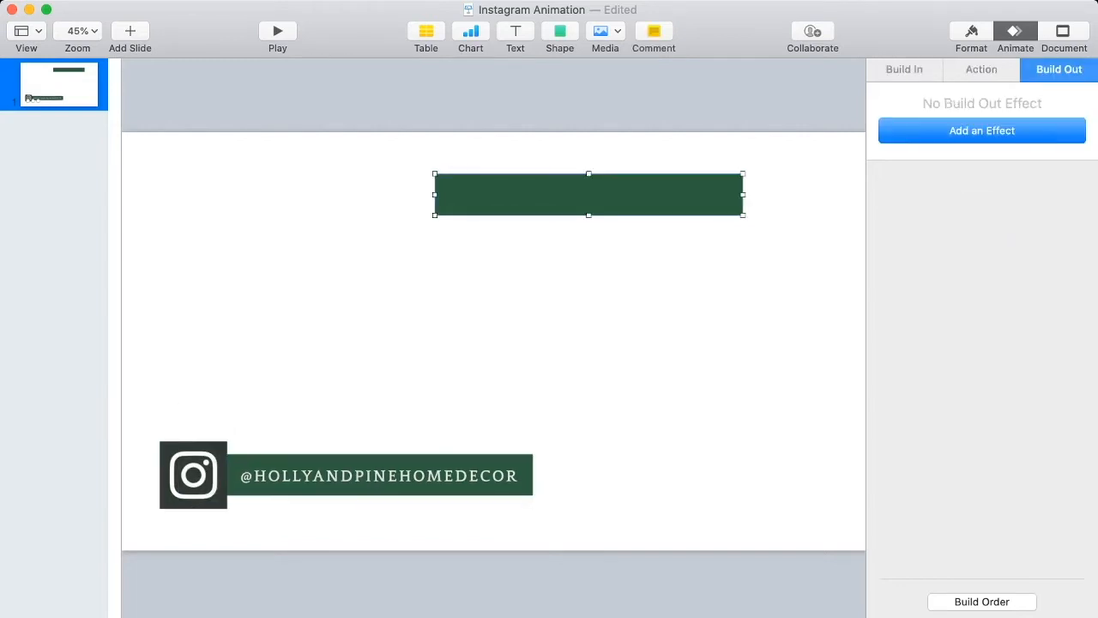
left_click_drag(588, 195, 590, 96)
left_click(549, 292)
Step: Try a solid blue slide background behind the Instagram handle and restore the white background
left_click(971, 31)
left_click(928, 337)
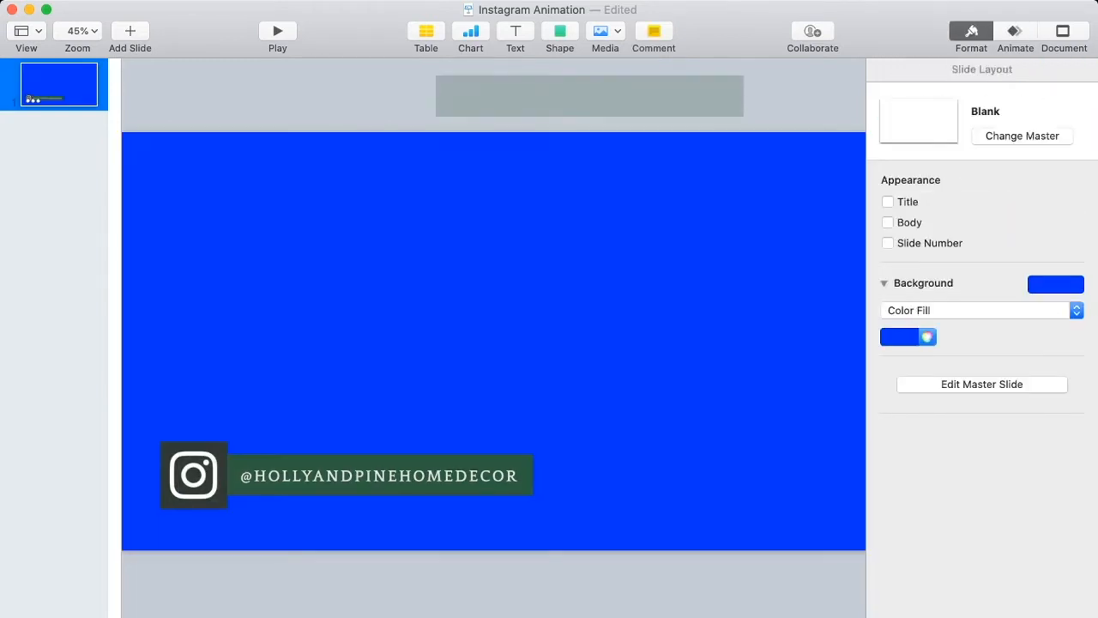
left_click(928, 338)
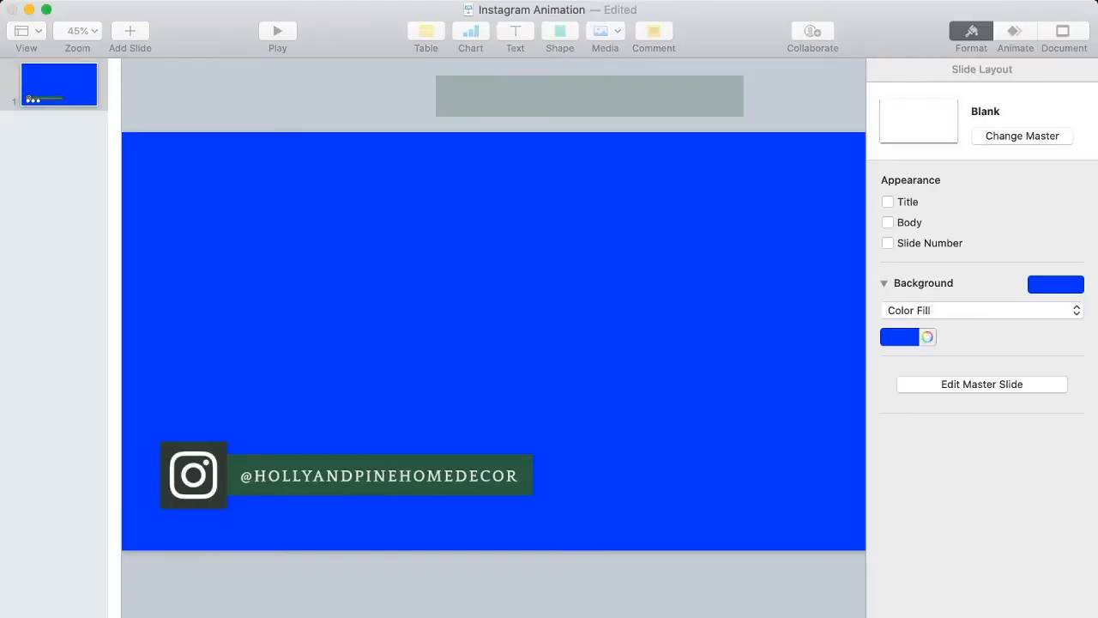
left_click(928, 338)
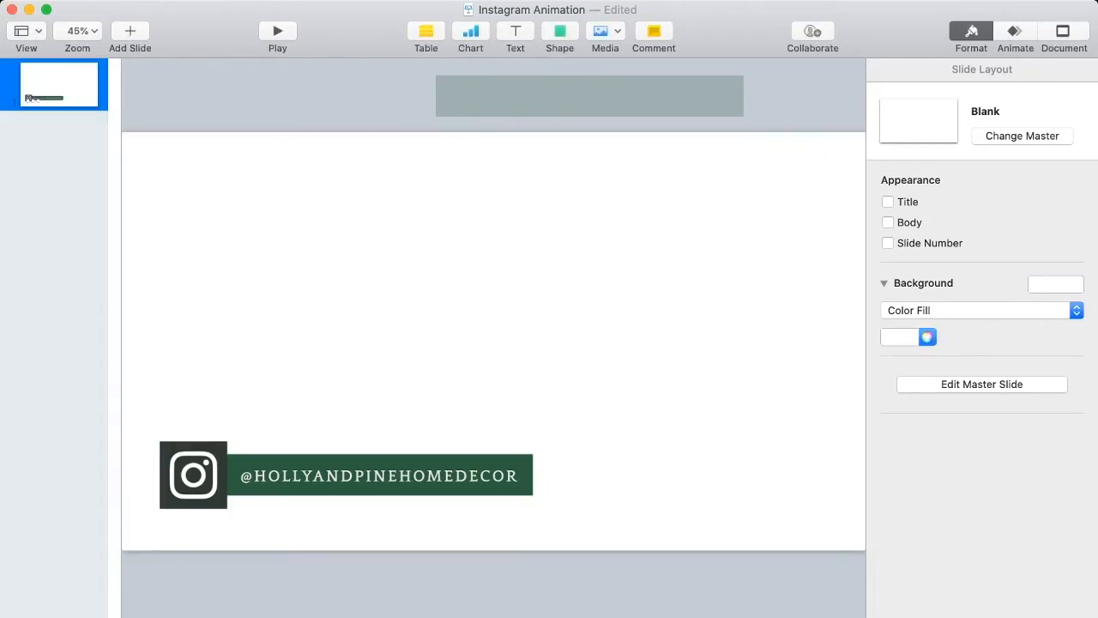
left_click(927, 337)
Step: Align the blank green bar with the handle bar and send it behind the lettering
left_click_drag(589, 96, 380, 474)
key("shift+super+b")
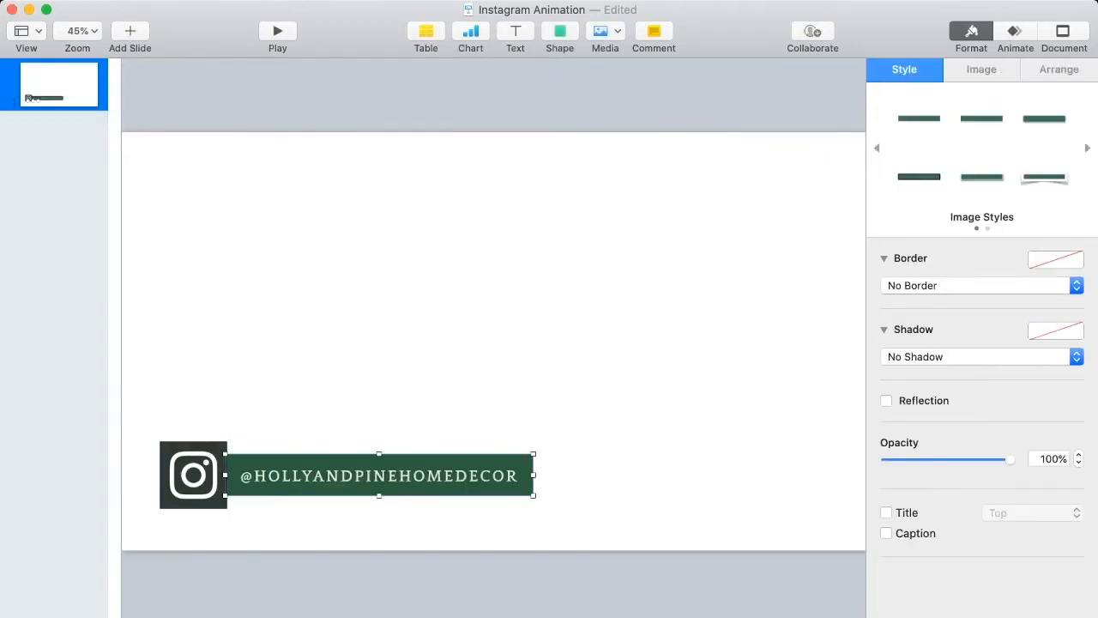
left_click(493, 343)
left_click(380, 475)
left_click(494, 344)
left_click(516, 32)
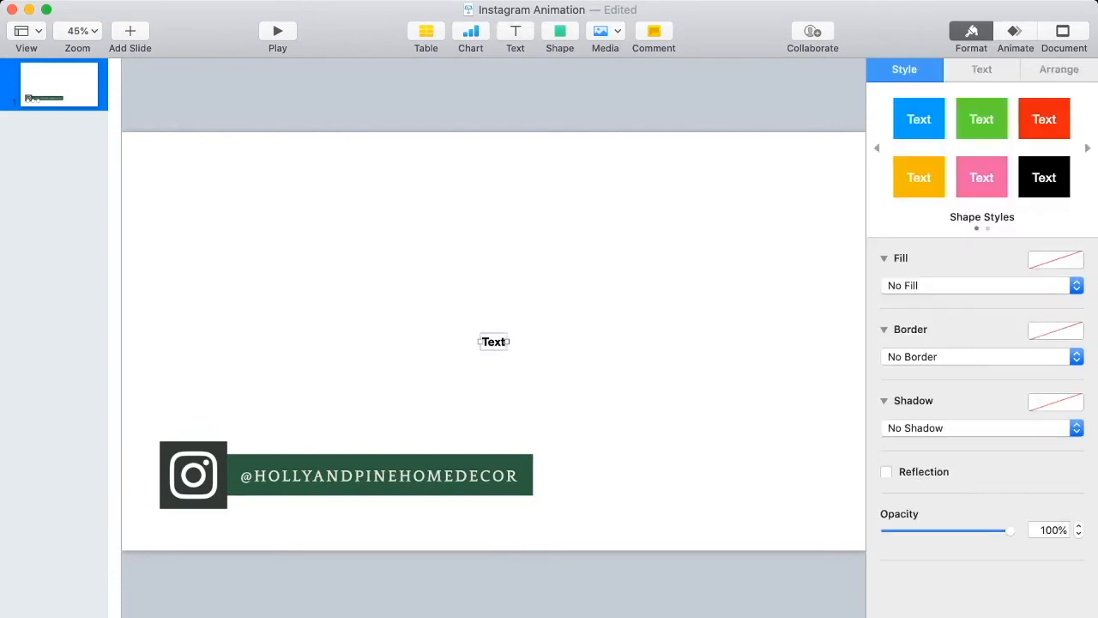
type("@HOLLYANDPINEHOMEDECOR")
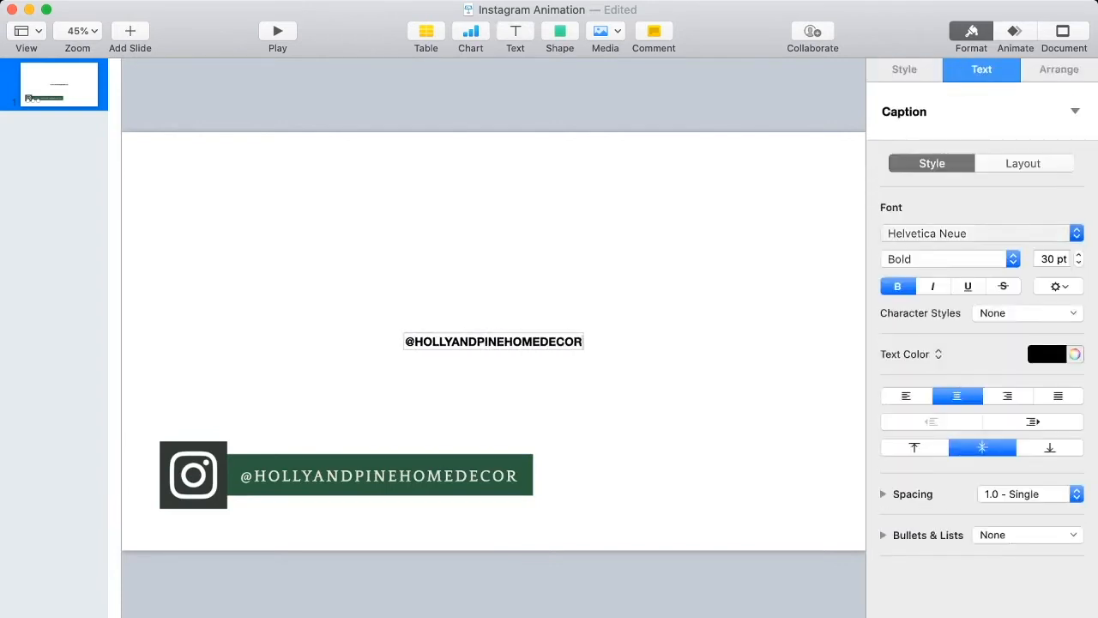
left_click(977, 234)
left_click(950, 259)
left_click(909, 275)
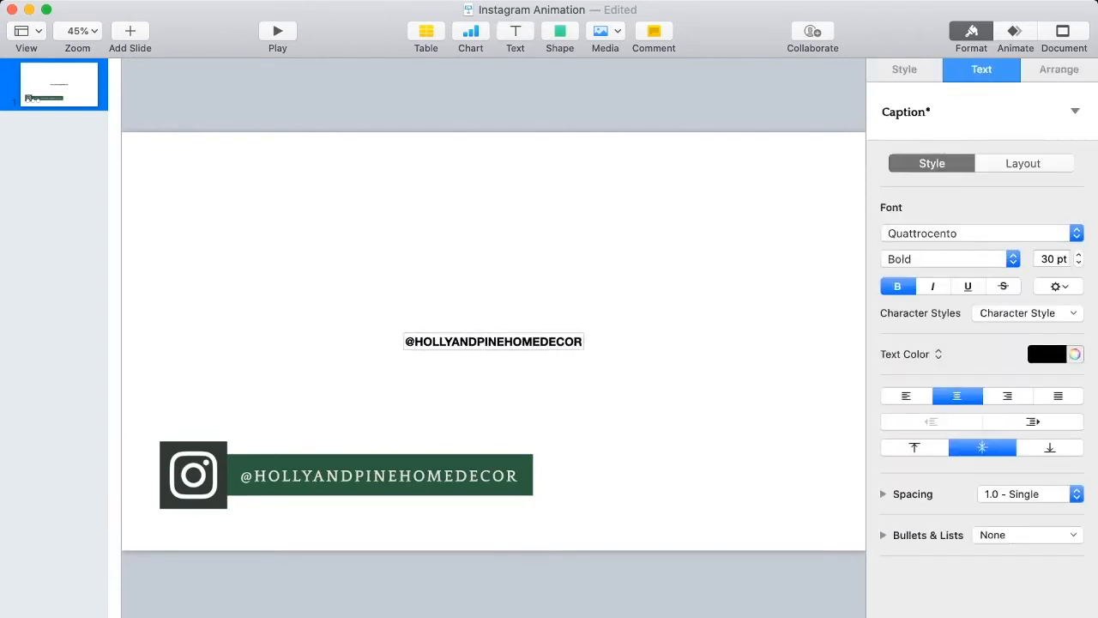
key("super+z")
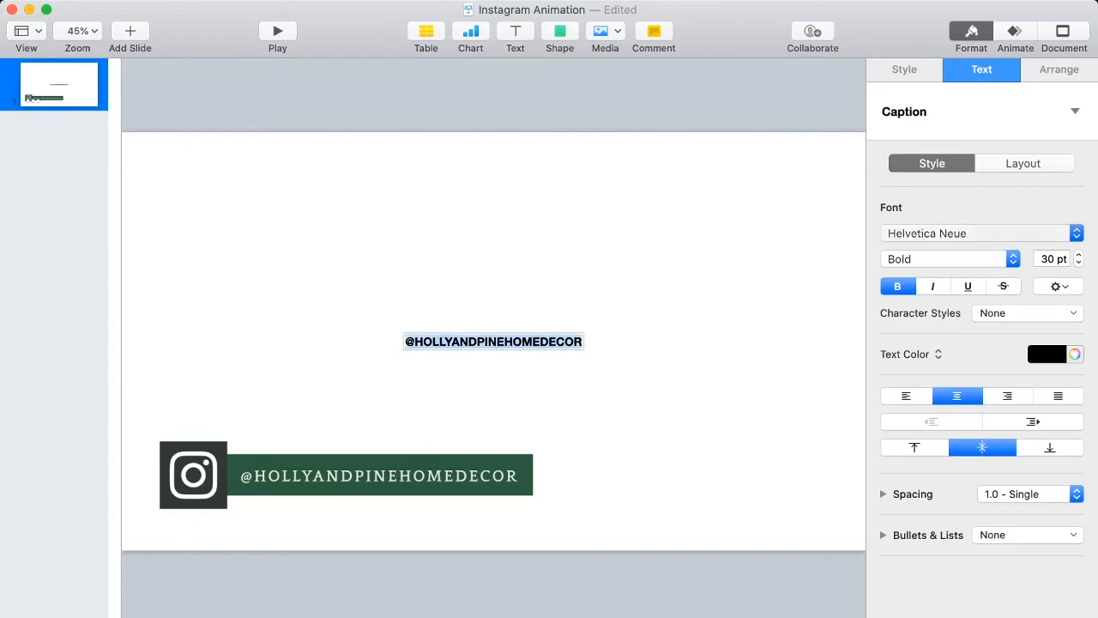
key("super+shift+z")
Step: Enlarge the new handle text to 36 pt
key("super+plus")
key("super+plus")
key("super+plus")
key("super+plus")
key("super+plus")
key("super+plus")
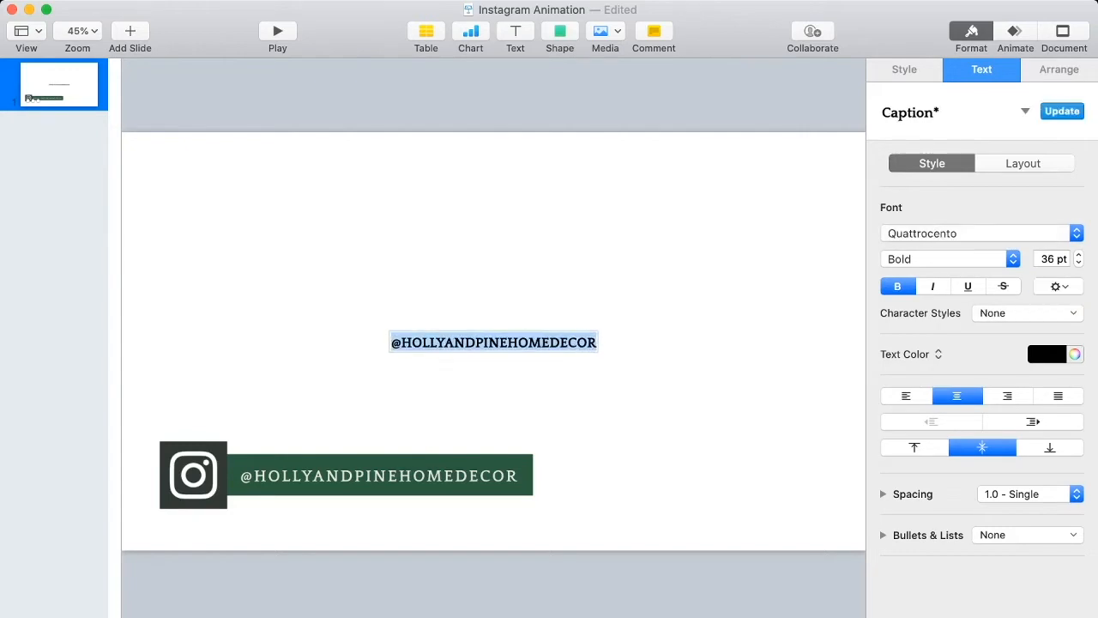
left_click(494, 403)
Step: Place the handle text over the lettering on the green bar and enlarge it to 40 pt
left_click_drag(493, 342, 356, 476)
triple_click(344, 476)
key("super+plus")
key("super+plus")
key("super+plus")
key("super+plus")
left_click(369, 403)
Step: Left-align the handle text and widen its character spacing until it matches the original lettering on the bar
triple_click(356, 476)
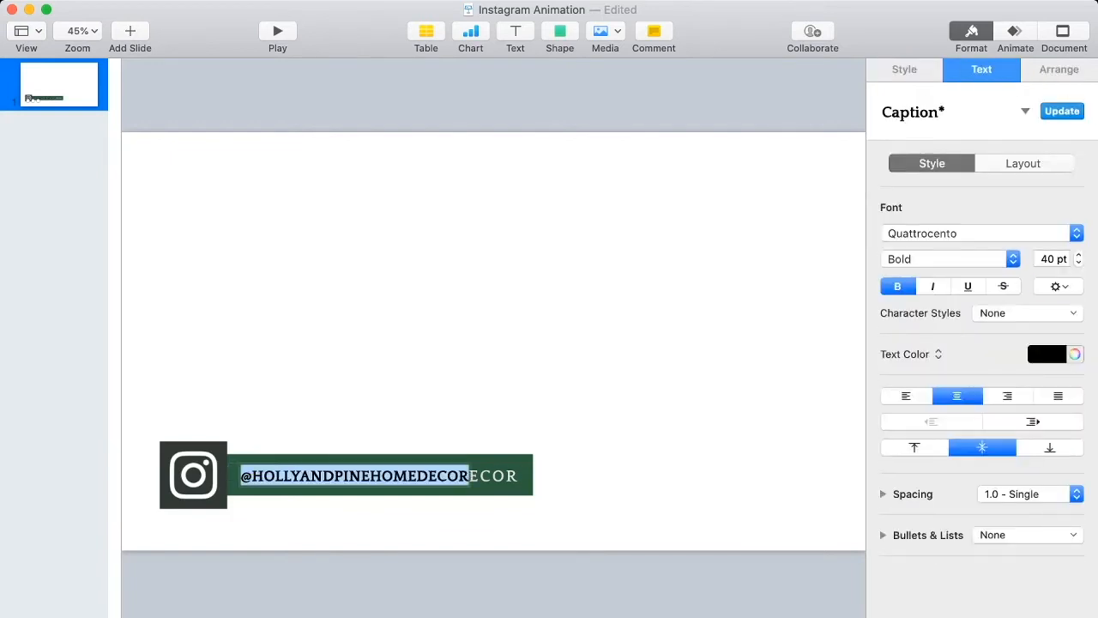
key("alt+super+bracketright")
key("alt+super+bracketright")
key("shift+super+bracketleft")
left_click(369, 404)
left_click_drag(356, 477, 362, 476)
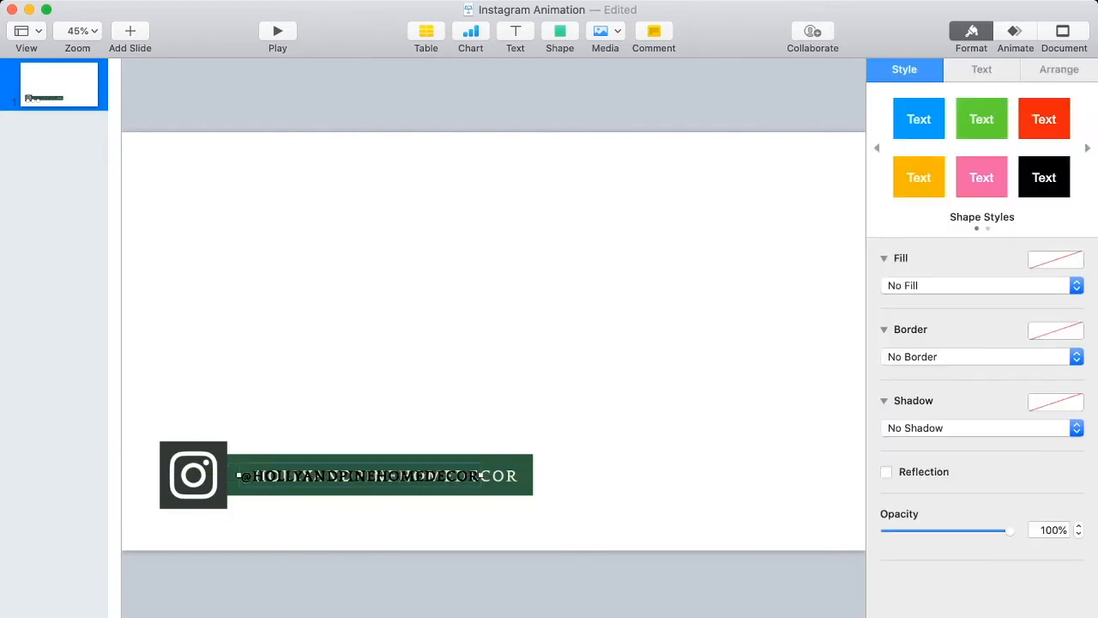
triple_click(361, 476)
left_click(1059, 287)
key("alt+super+bracketright")
key("alt+super+bracketright")
key("alt+super+bracketright")
left_click(369, 403)
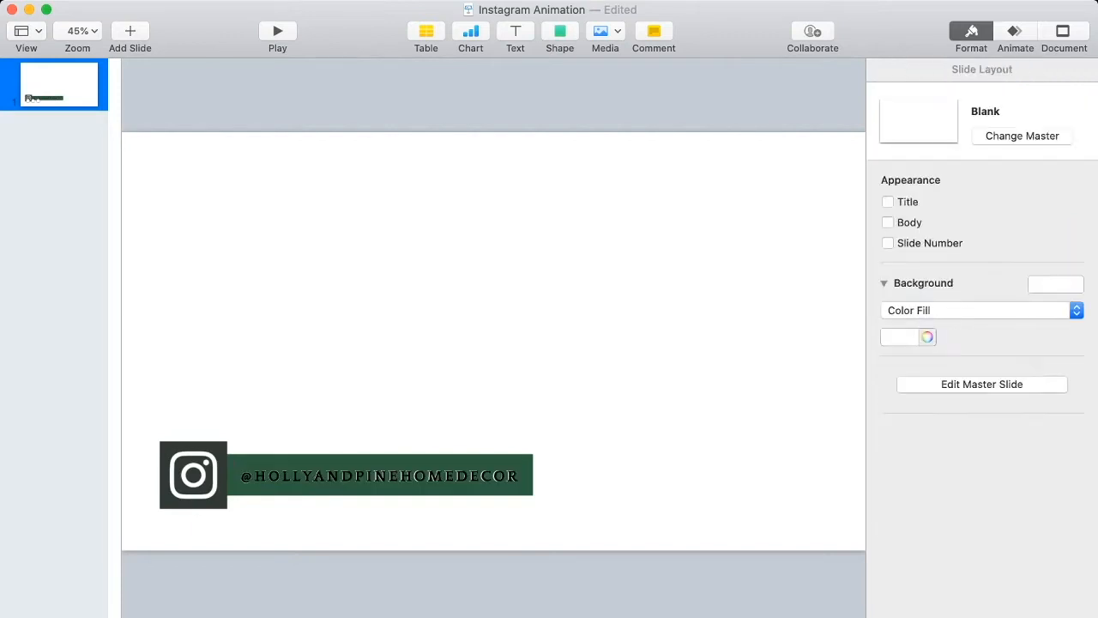
Step: Change the handle text's colour from black to a light off-white
key("super+Tab")
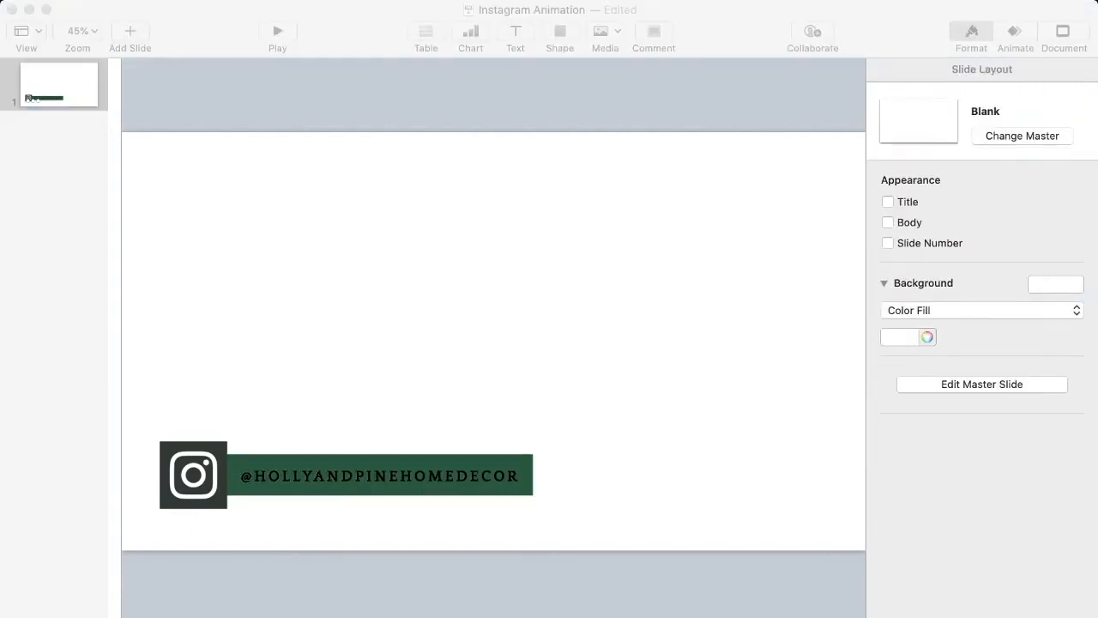
left_click(380, 477)
triple_click(380, 476)
left_click(1075, 354)
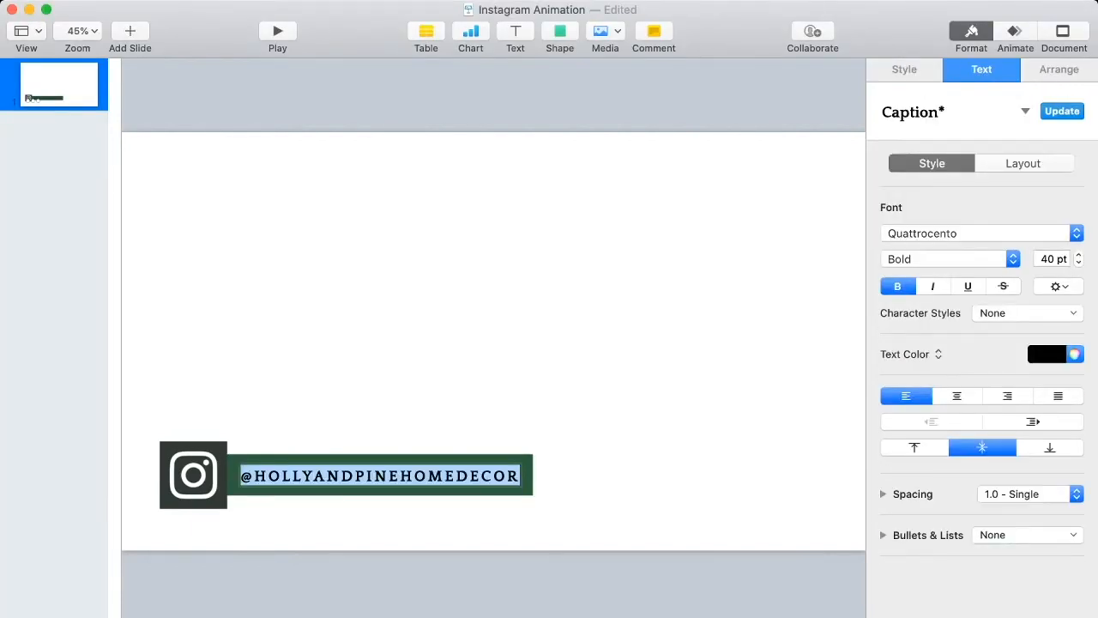
key("Return")
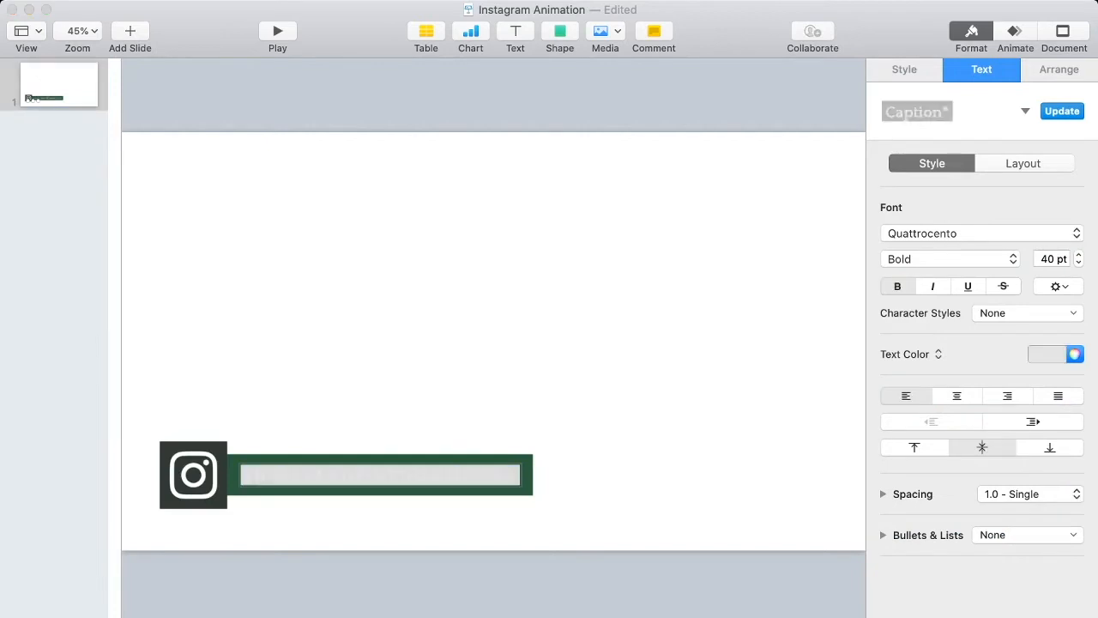
left_click(381, 477)
Step: Add a Pop build-in to the blank green bar and open the build order
left_click(527, 488)
left_click(1016, 31)
left_click(905, 69)
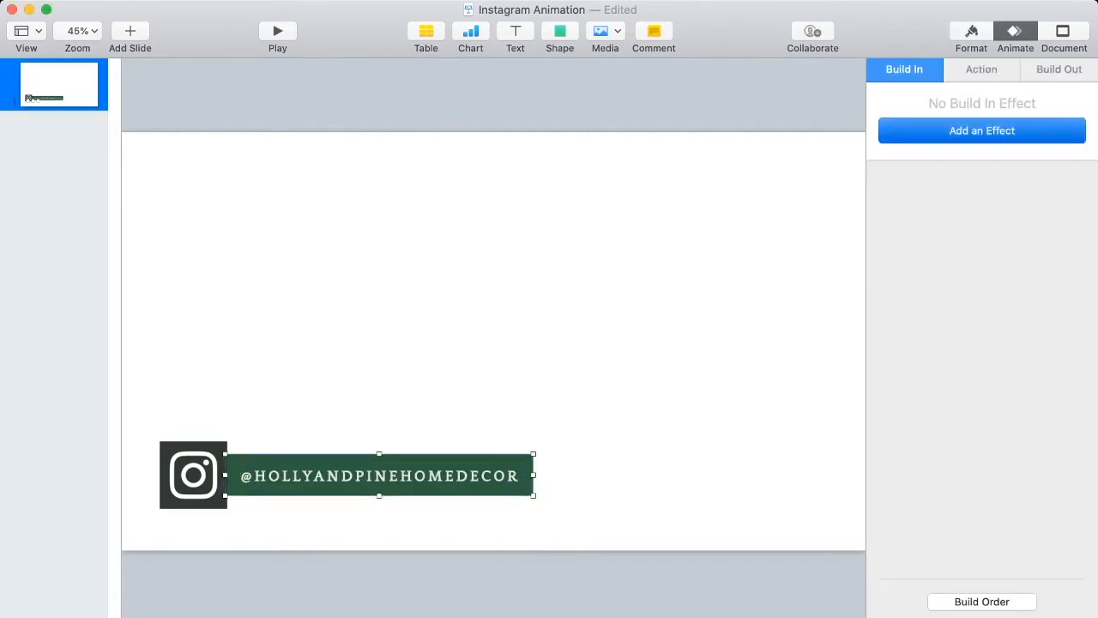
left_click(982, 131)
left_click(983, 602)
Step: Reorder the builds so the green bar's Pop build-in comes second, before the logo square's Flip build-out
left_click(193, 475)
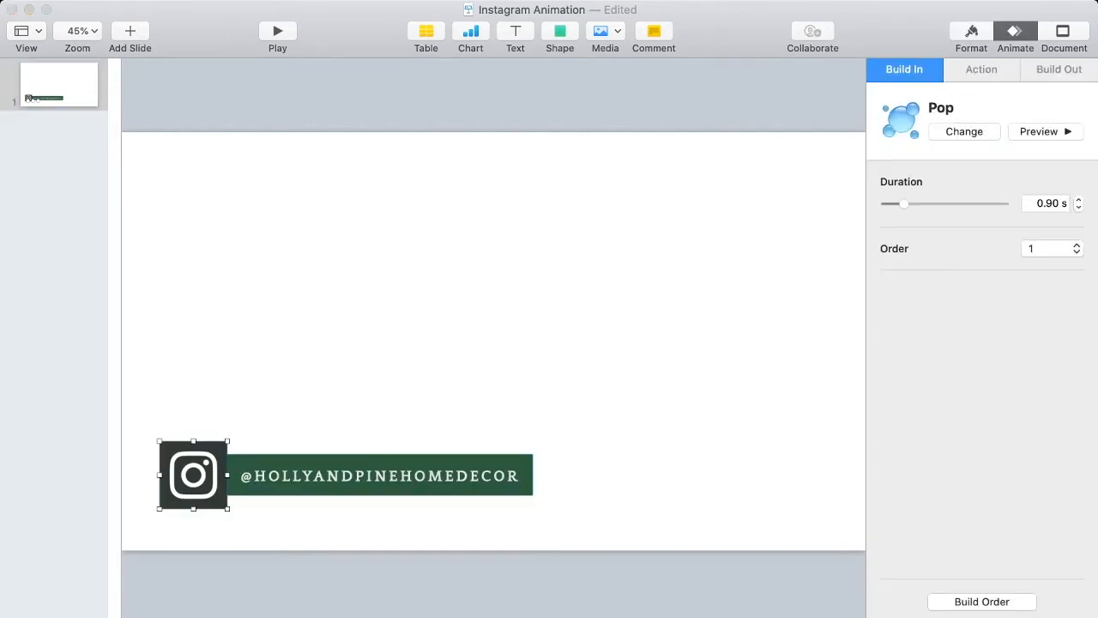
left_click(380, 476)
left_click(193, 475)
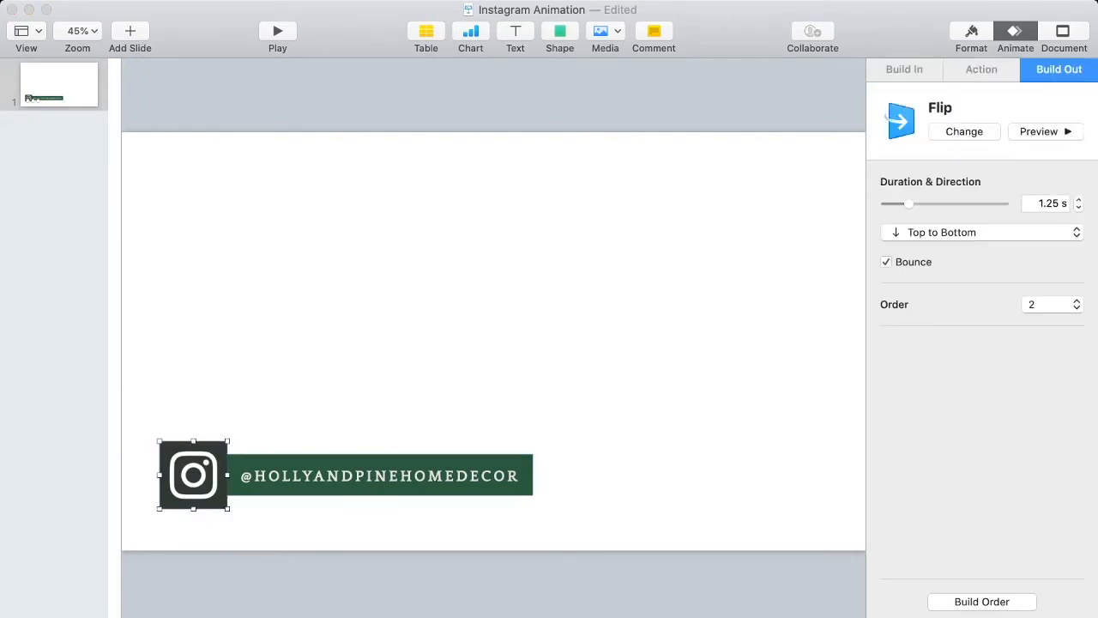
left_click(381, 476)
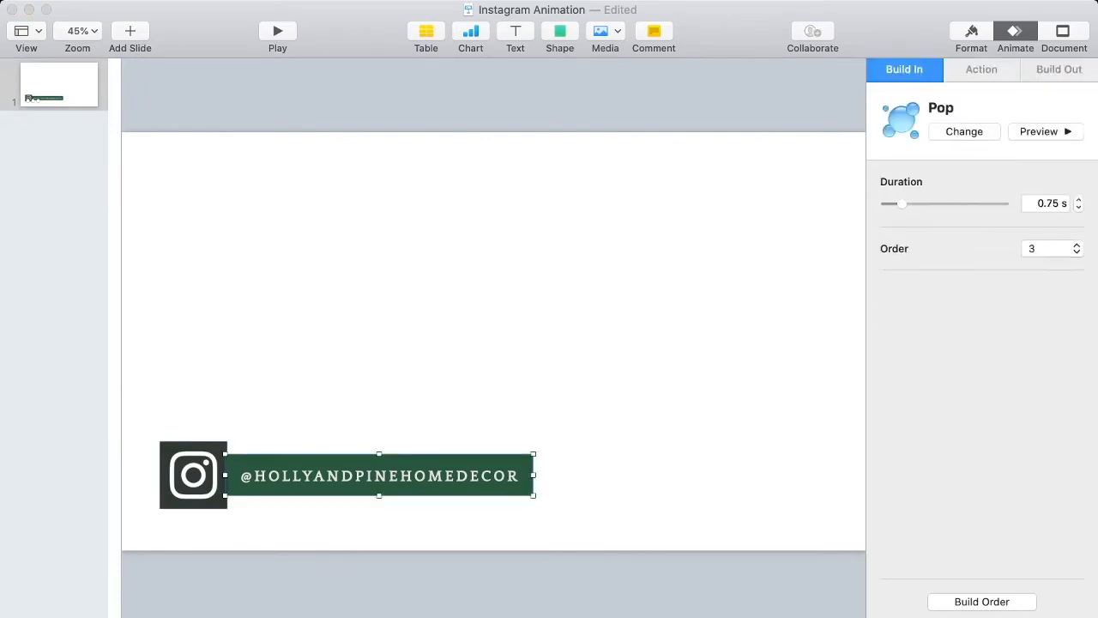
left_click(193, 475)
left_click(380, 476)
left_click(193, 475)
left_click(380, 477)
left_click(380, 476)
Step: Add a forward Keyboard build-in with cursor to the handle text, placed third in the build order
left_click(380, 477)
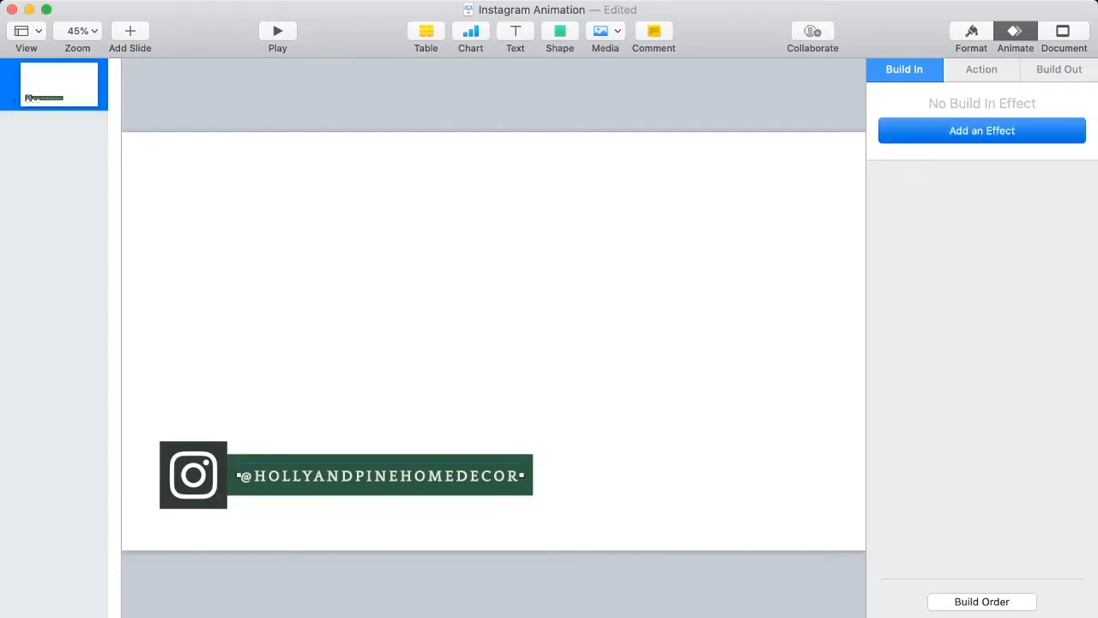
left_click(982, 130)
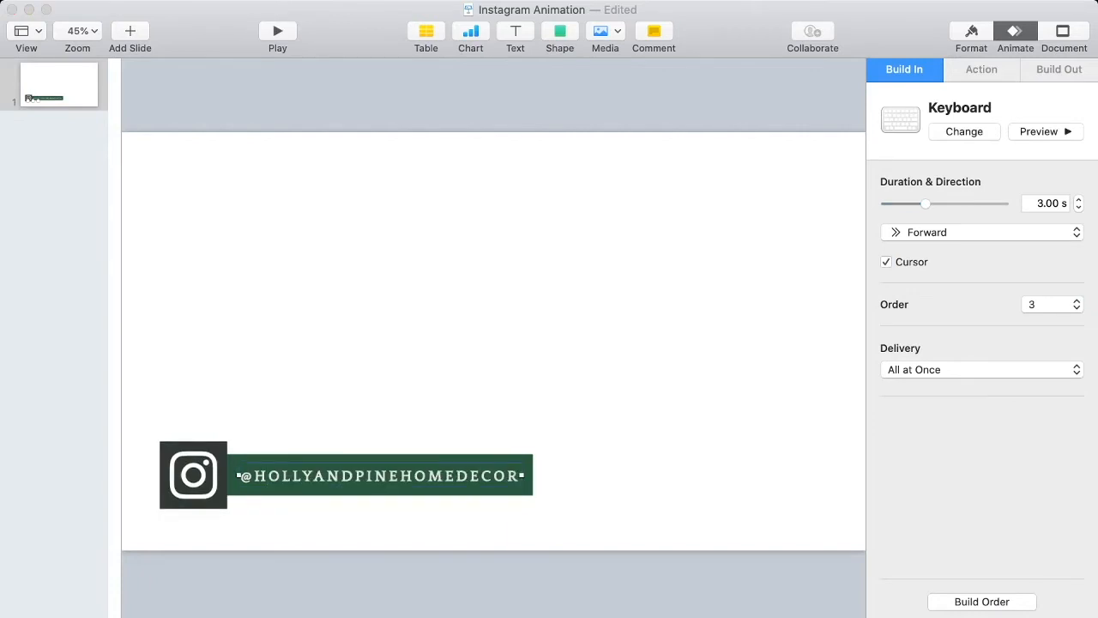
left_click(193, 475)
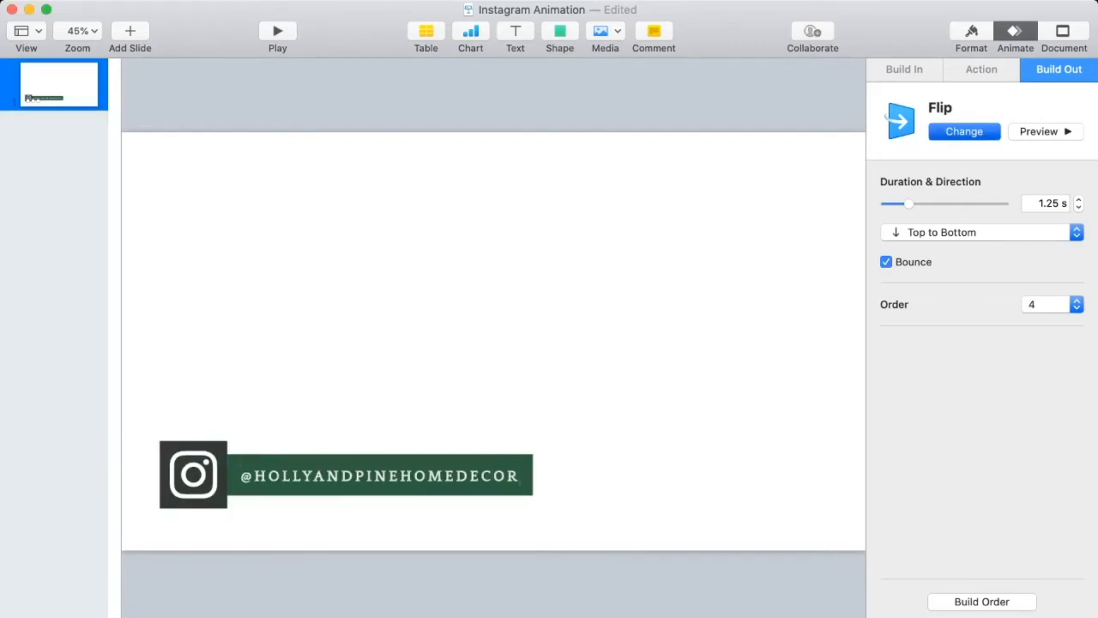
Step: Add a Flip build-out to the green bar, running top to bottom with bounce, and lengthen its duration
left_click(379, 476)
left_click(905, 69)
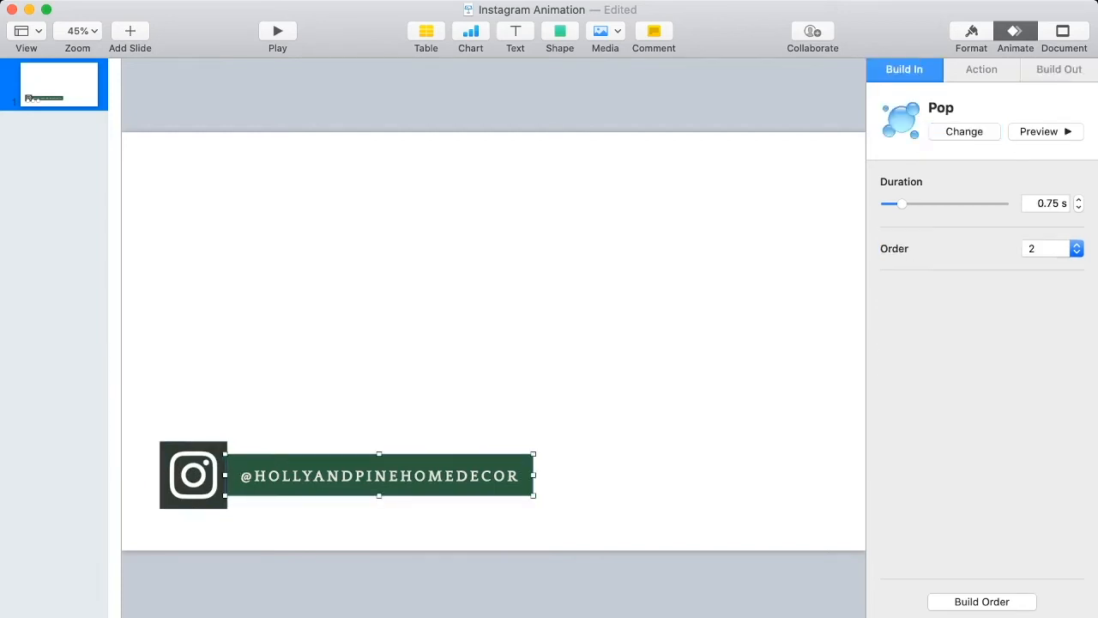
left_click(1059, 70)
left_click(981, 132)
left_click(773, 257)
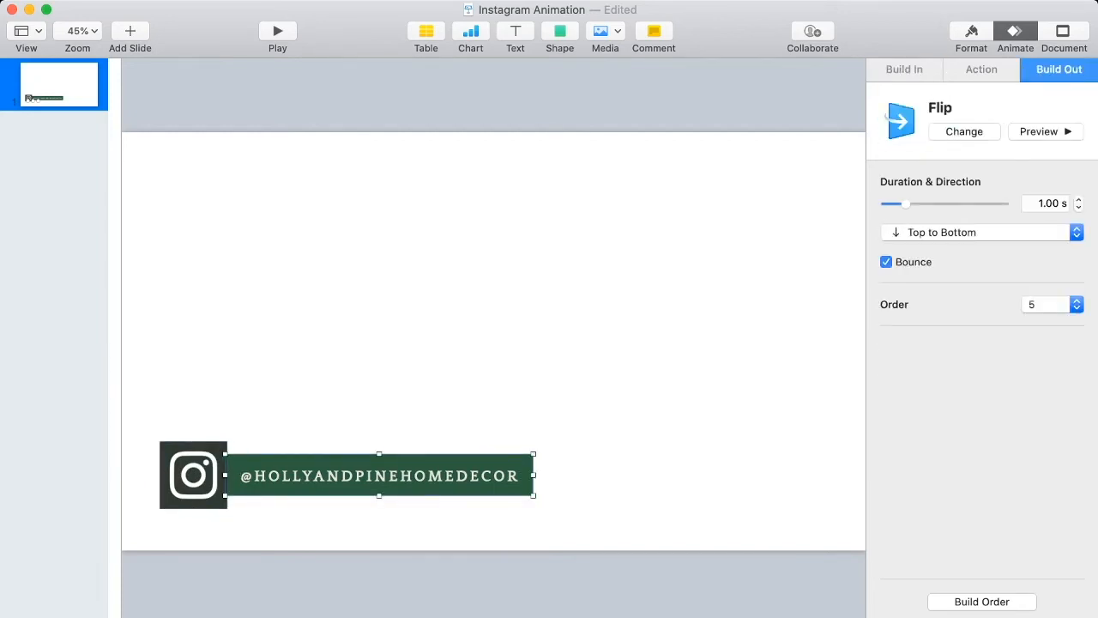
left_click(1078, 200)
Step: Add a build-out effect to the handle text
left_click(379, 476)
left_click(1059, 69)
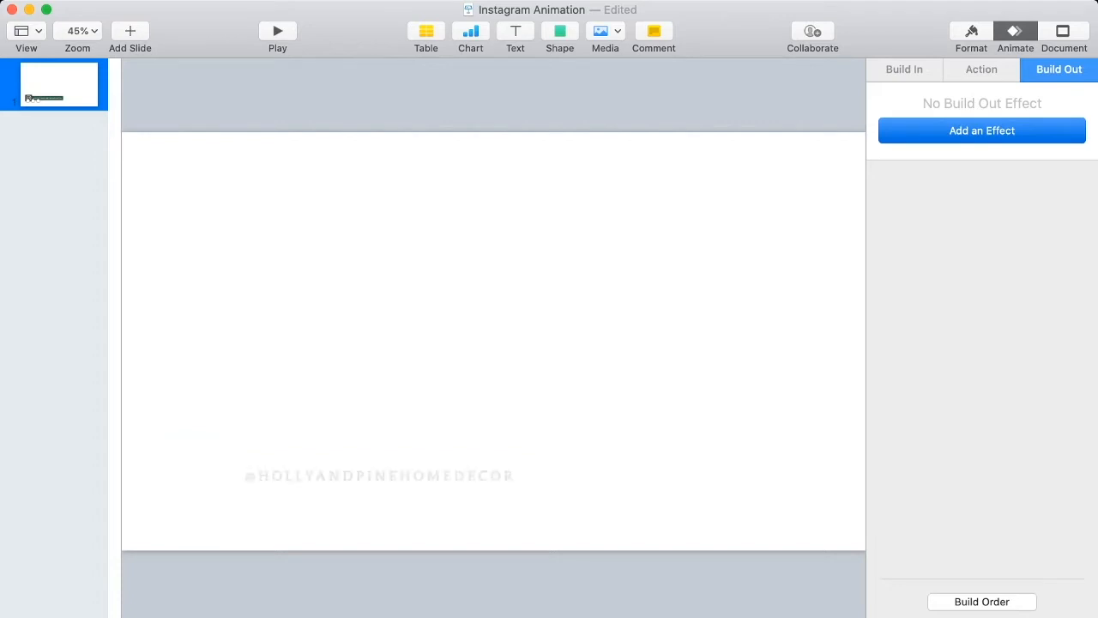
left_click(983, 131)
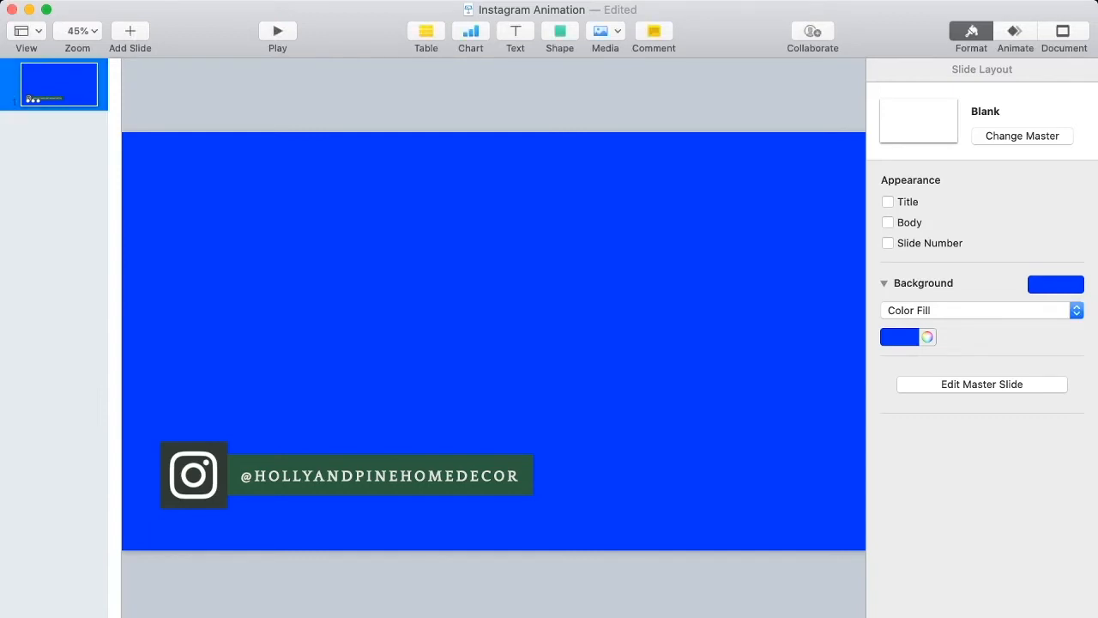
Step: Set the slide background colour to white and save the presentation
left_click(927, 337)
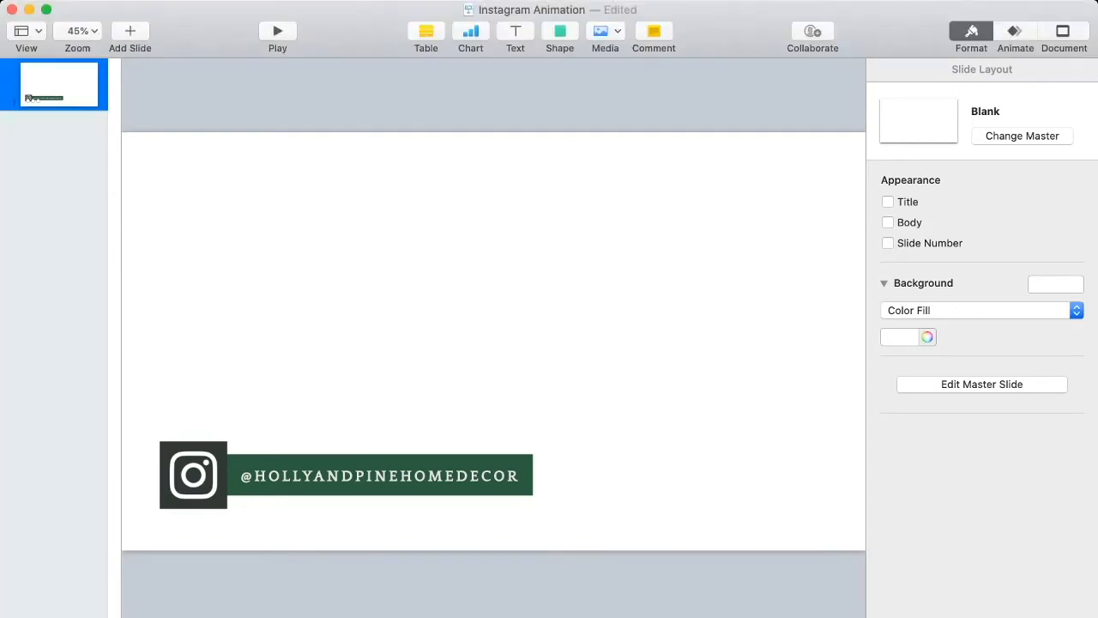
key("super+s")
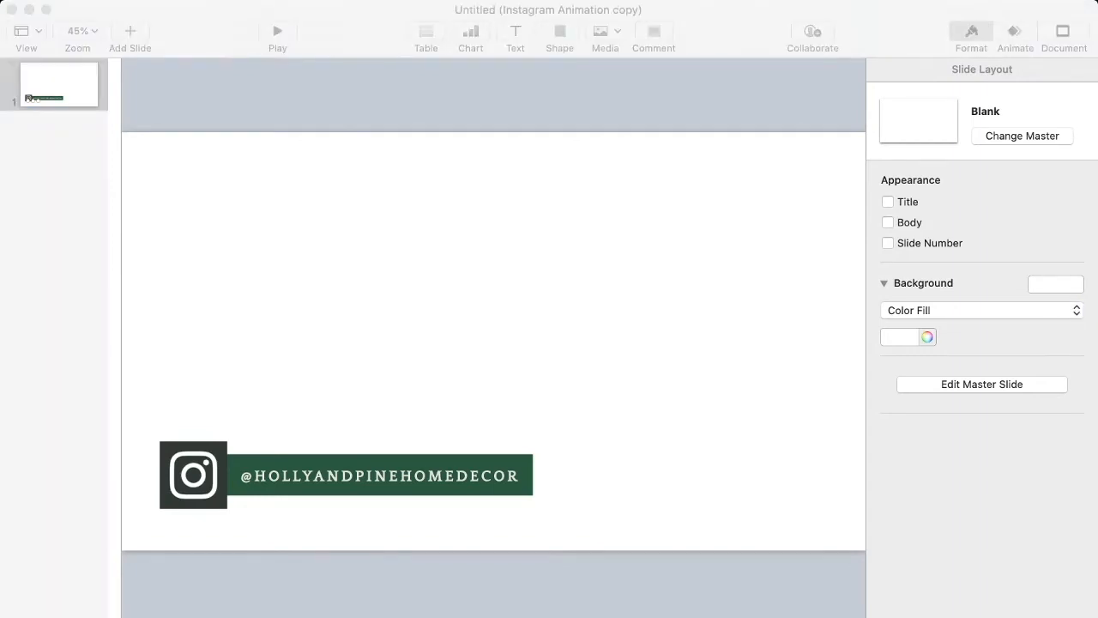
Step: Delete the logo square, bar and handle text from the presentation copy, and insert the outlined Instagram handle images
left_click_drag(167, 402, 535, 491)
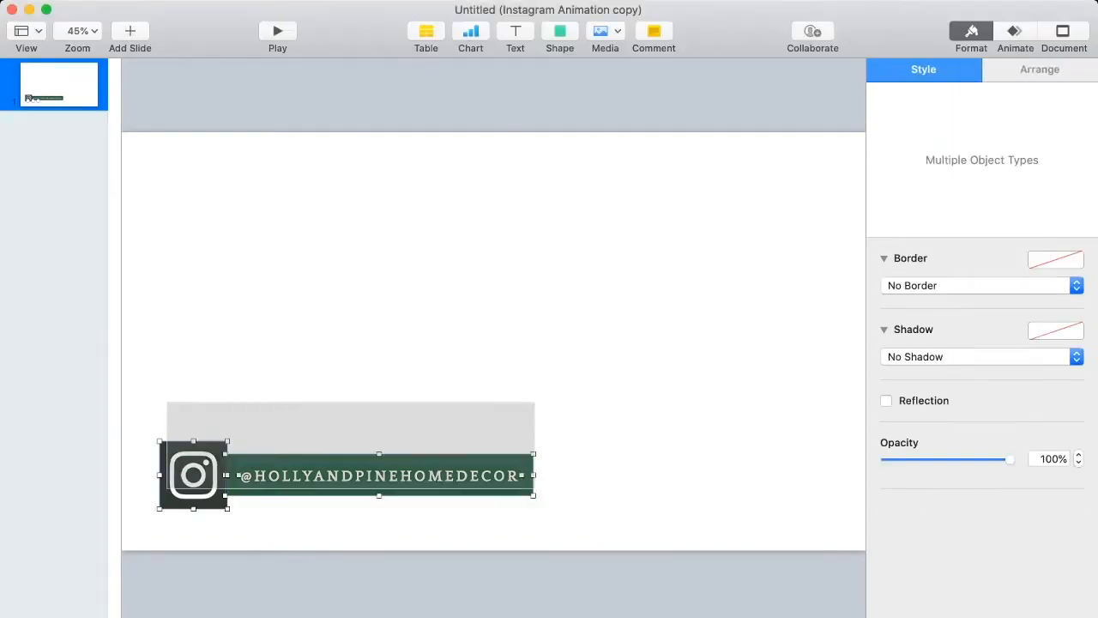
key("Delete")
left_click(606, 31)
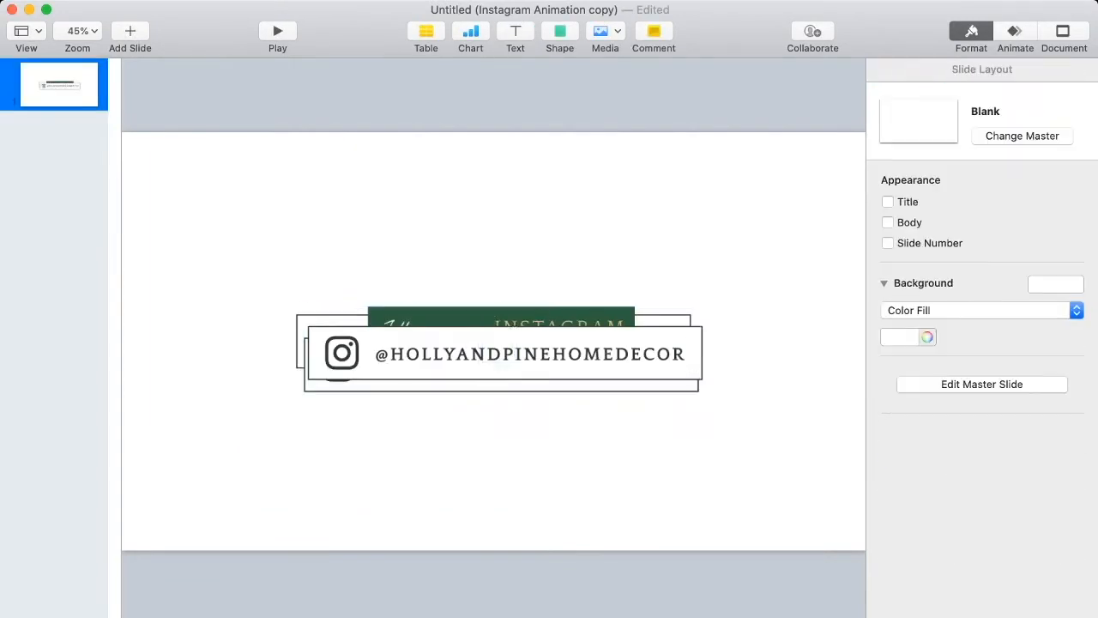
Step: Spread out the inserted images, setting the full handle graphic low on the slide and the empty outlined box near the upper edge
left_click_drag(498, 345, 363, 284)
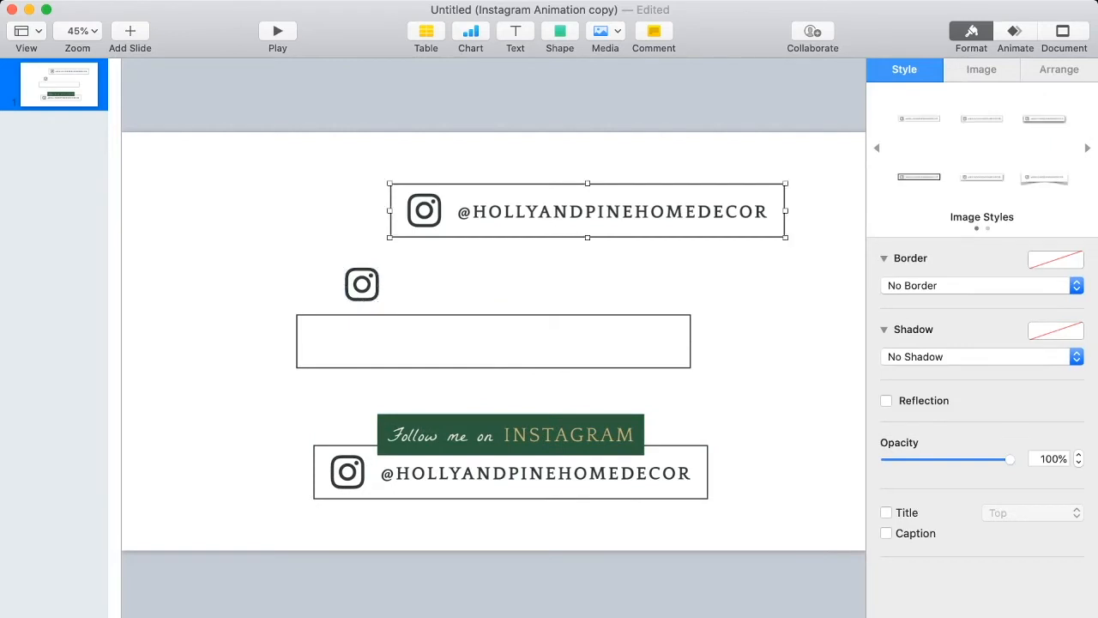
left_click_drag(588, 211, 510, 473)
left_click(755, 403)
left_click_drag(494, 341, 493, 209)
Step: Insert the green "Follow me on INSTAGRAM" banner and align it over the matching banner on the handle graphic
left_click(605, 32)
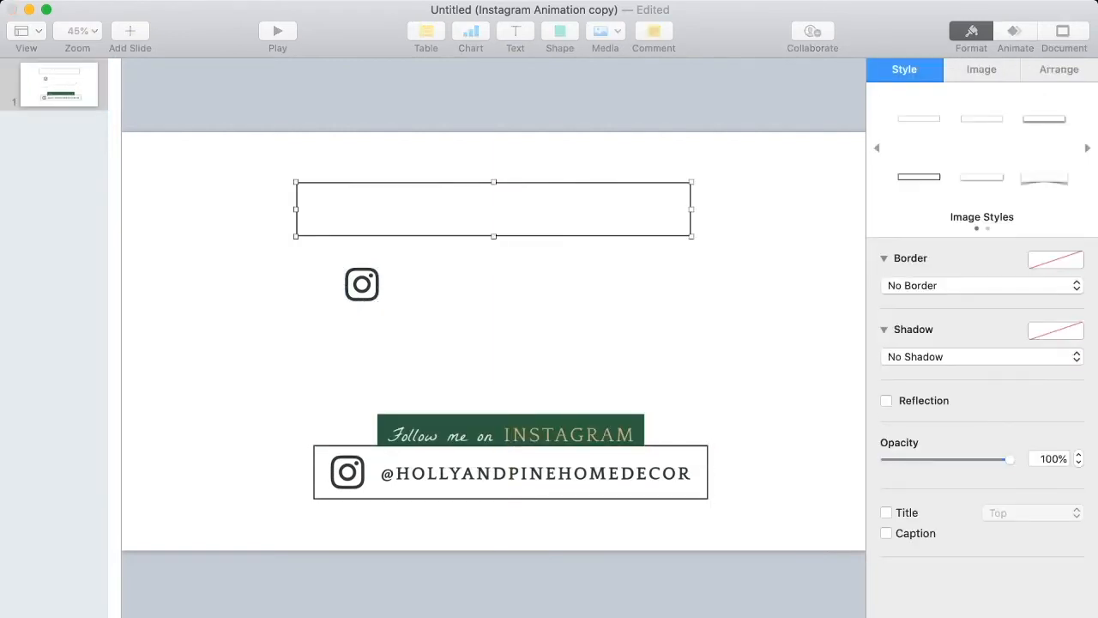
mouse_move(510, 473)
left_mouse_down()
mouse_move(517, 522)
mouse_move(512, 472)
left_mouse_up()
left_click_drag(493, 341, 511, 435)
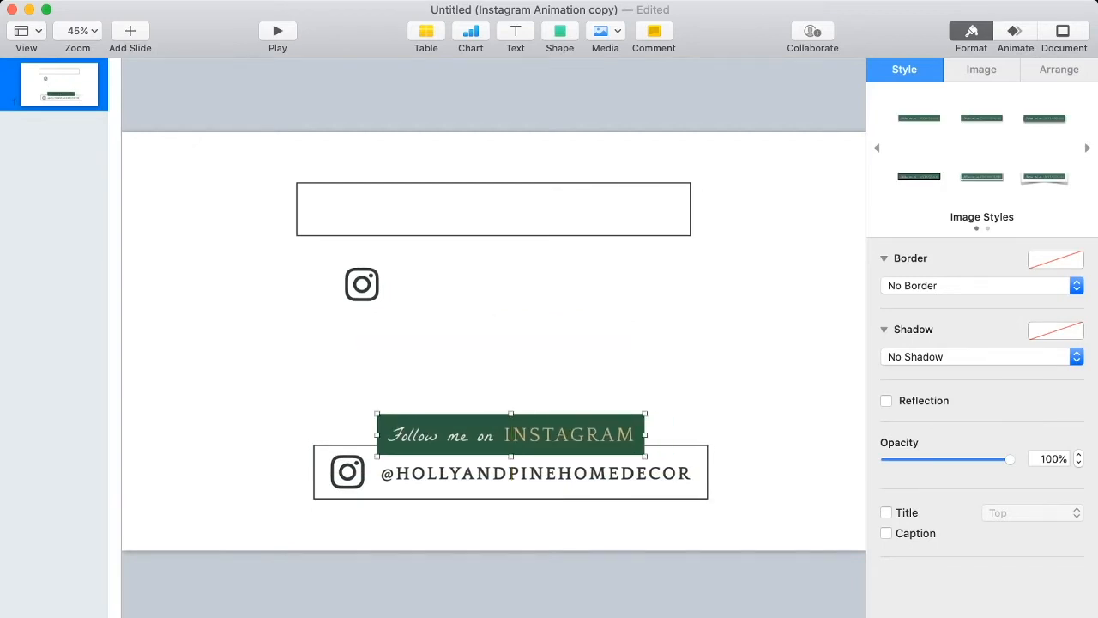
Step: Move the full handle graphic up, and set the empty outlined box low on the slide in front of everything
left_click(511, 491)
left_click_drag(511, 490, 596, 359)
left_click(601, 266)
left_click_drag(493, 209, 511, 472)
key("super+shift+f")
Step: Duplicate the green "Follow me on INSTAGRAM" banner and place it over the upper edge of the empty outlined box
left_click(592, 390)
left_click(597, 303)
key("super+d")
left_click_drag(596, 306, 508, 435)
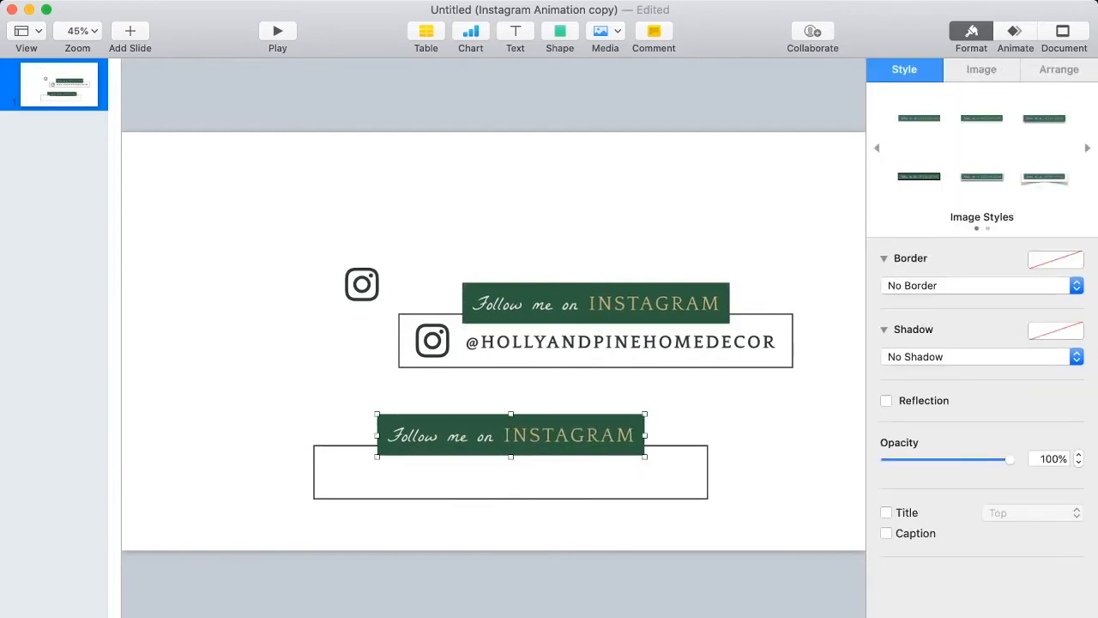
Step: Place the separate Instagram logo inside the left end of the outlined box
left_click(371, 365)
left_click(362, 285)
left_click_drag(512, 472, 511, 520)
left_click_drag(362, 284, 348, 472)
left_click_drag(511, 521, 511, 472)
Step: Move the logo, outlined box and green banner together to the upper left of the slide
left_click(348, 472)
left_click(512, 478, "shift")
left_click(511, 434, "shift")
left_click_drag(511, 434, 396, 185)
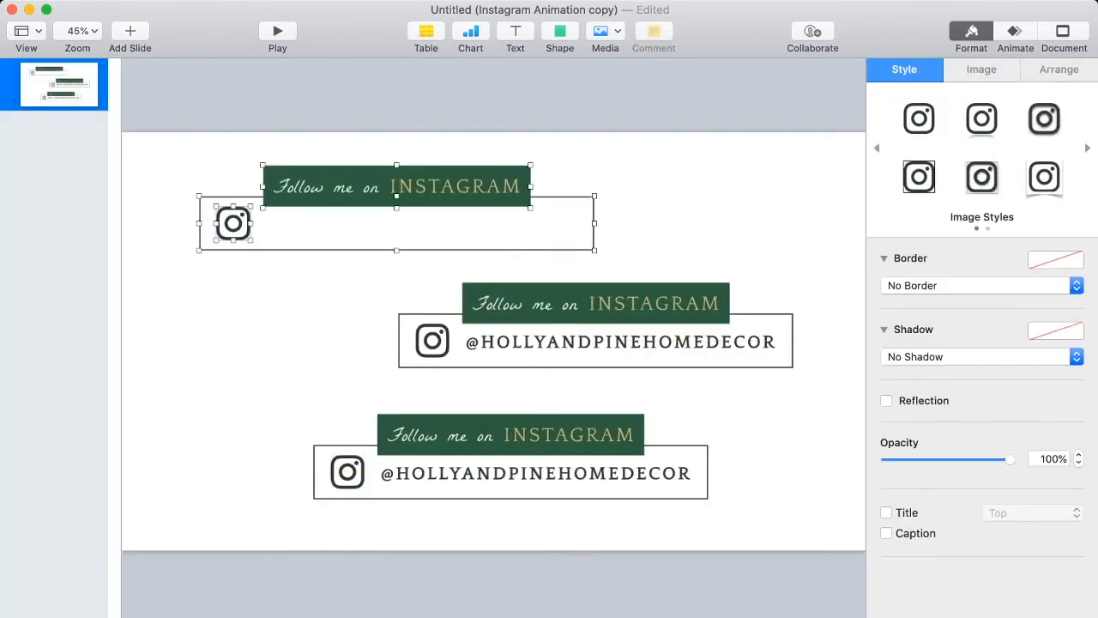
Step: Delete the graphic remaining low on the slide and move the other full handle graphic with its banner to the lower centre
left_click_drag(712, 522, 335, 429)
key("Delete")
left_click_drag(781, 392, 420, 300)
left_click_drag(595, 303, 494, 438)
left_click(643, 343)
Step: Give the green banner a Cube build-in effect from bottom to top, and the handle graphic a Move In build-in effect
left_click(493, 439)
left_click(1015, 32)
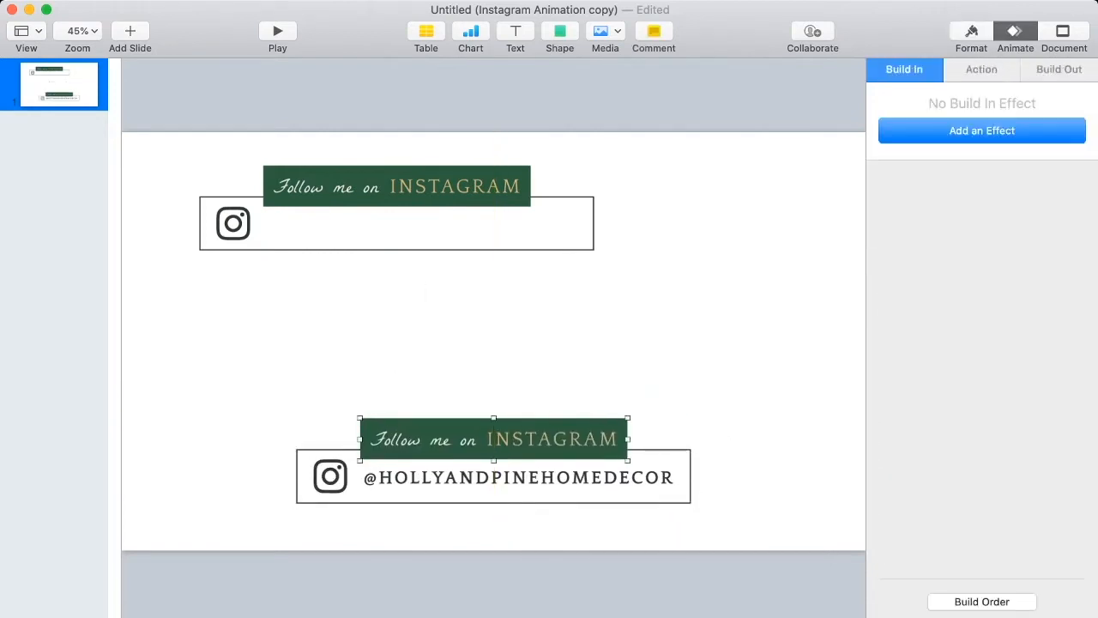
left_click(983, 130)
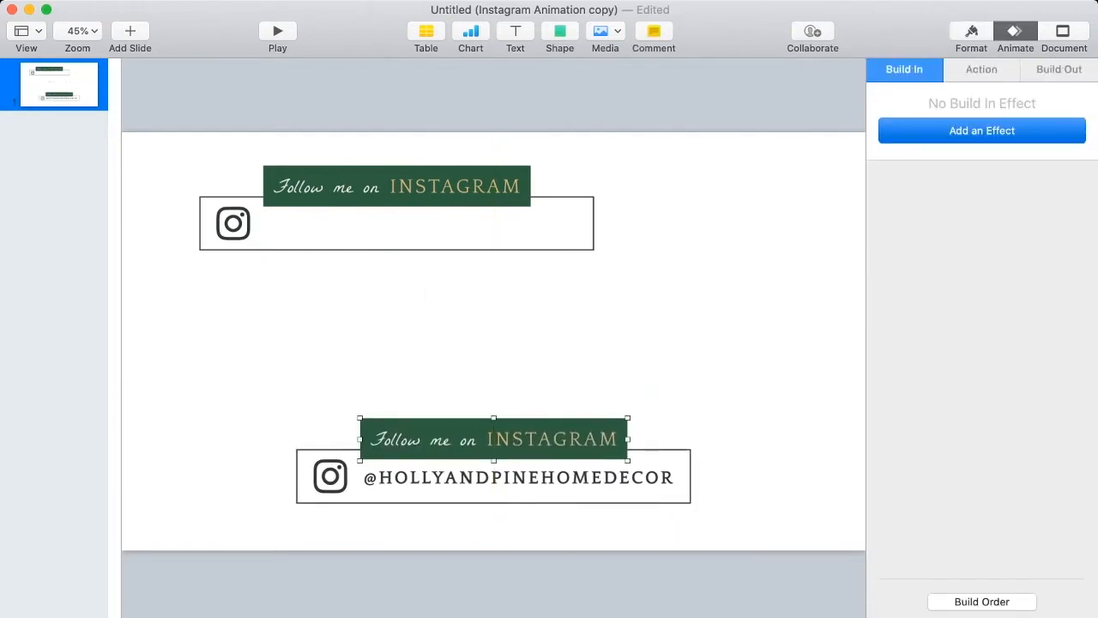
left_click(944, 395)
left_click(982, 233)
left_click(943, 284)
left_click(965, 131)
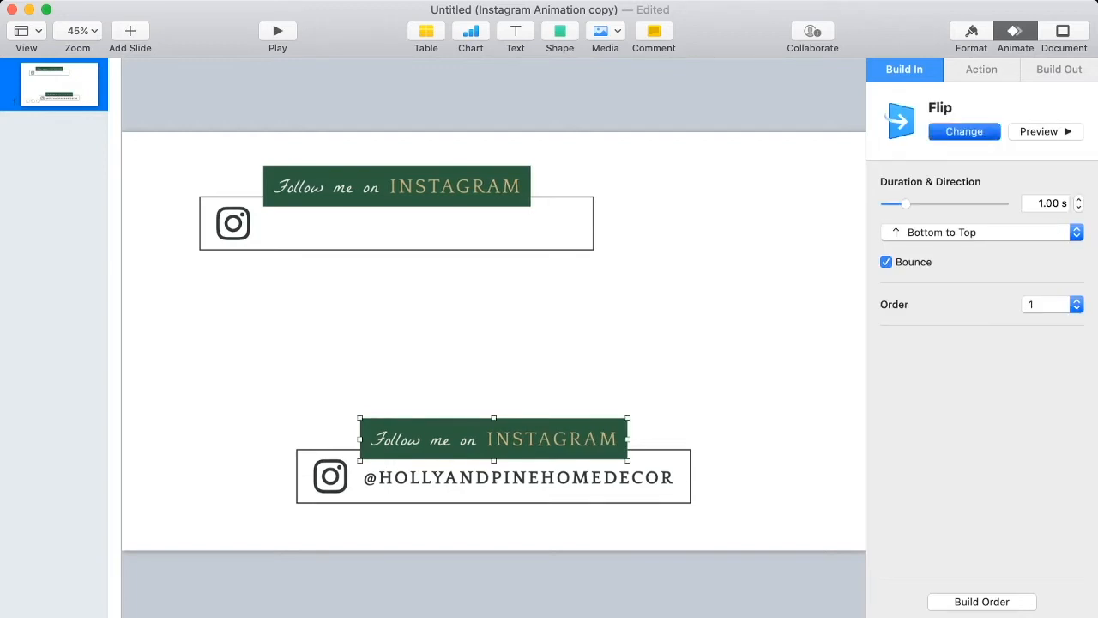
left_click(944, 378)
left_click(493, 492)
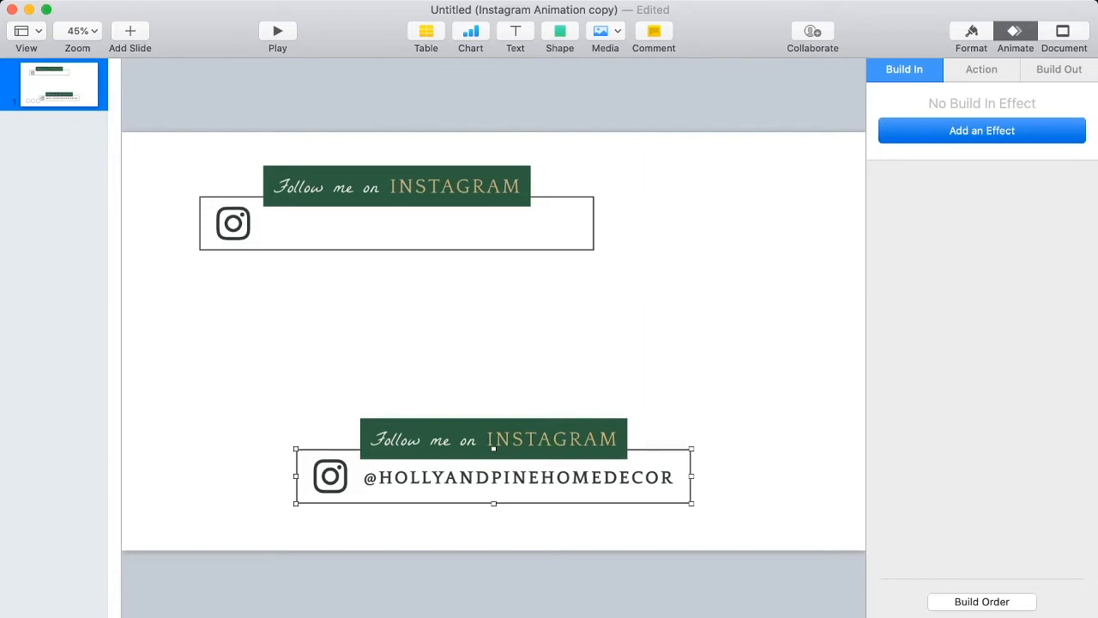
left_click(944, 377)
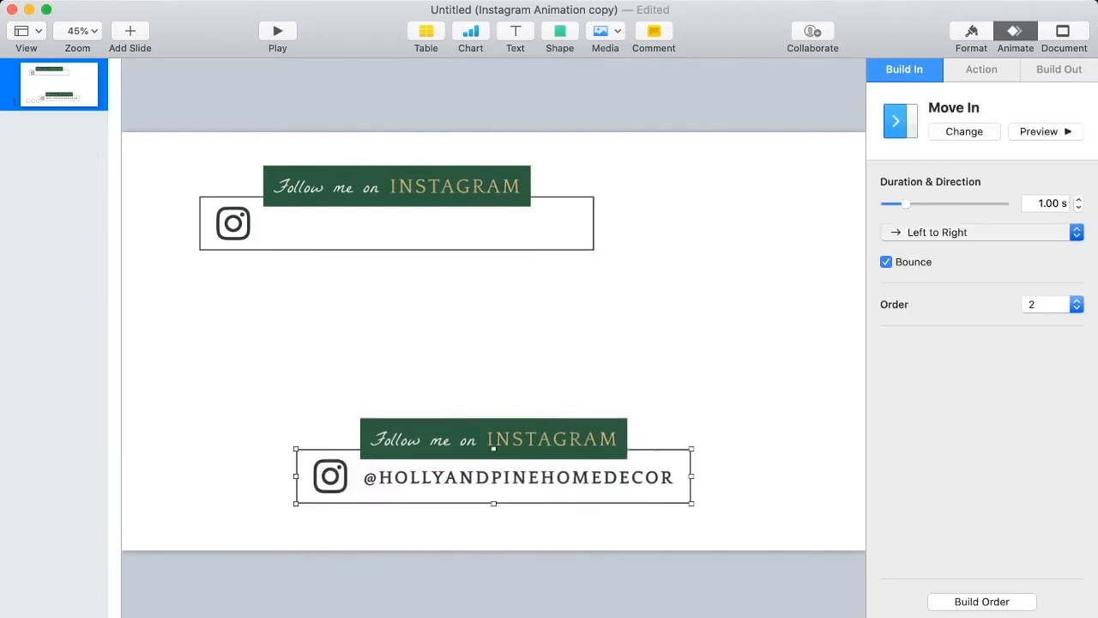
Step: Move the spare outlined box, logo and banner off the slide above its upper edge
left_click(396, 224)
left_click_drag(397, 223, 397, 109)
left_click(971, 32)
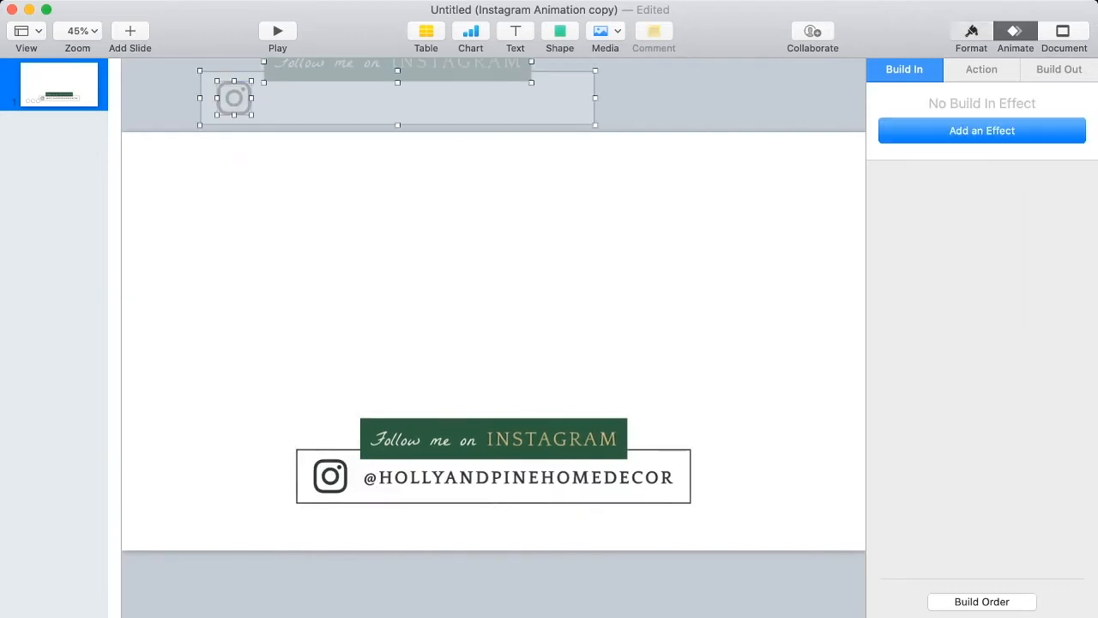
Step: Cover the slide area above the outlined handle box with a white rectangle and send it to the back
left_click(560, 32)
left_click(523, 146)
left_click_drag(494, 341, 139, 172)
key("super+minus")
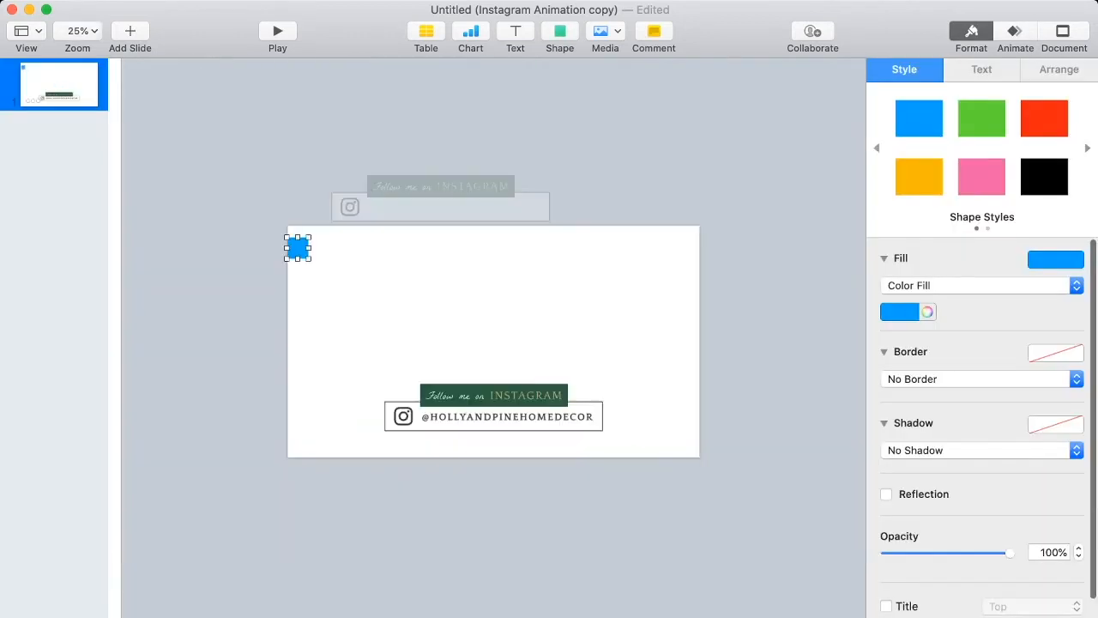
left_click_drag(309, 247, 700, 400)
left_click(928, 311)
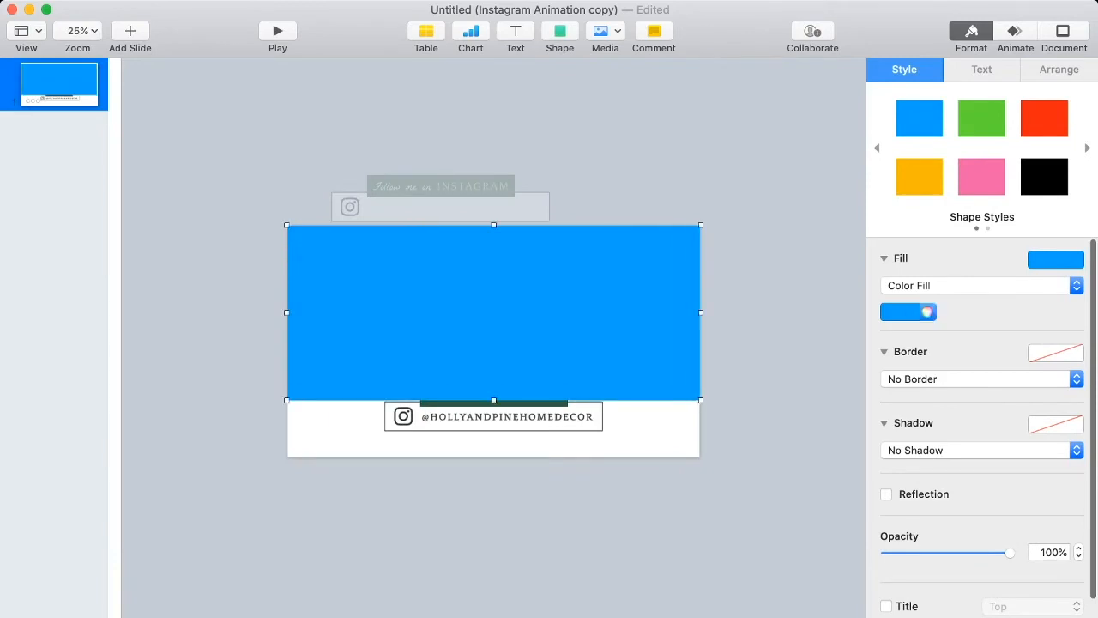
key("shift+super+b")
Step: Set the duration of the handle graphic's Move In effect to 2.75 s
left_click(495, 400)
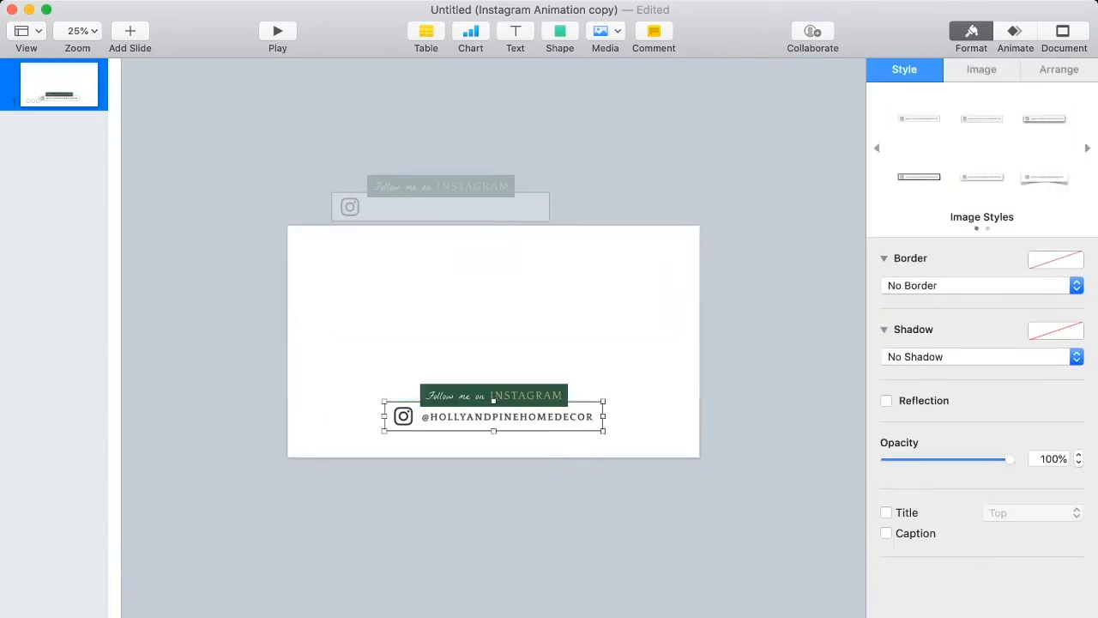
left_click(78, 31)
left_click(78, 206)
left_click(1015, 32)
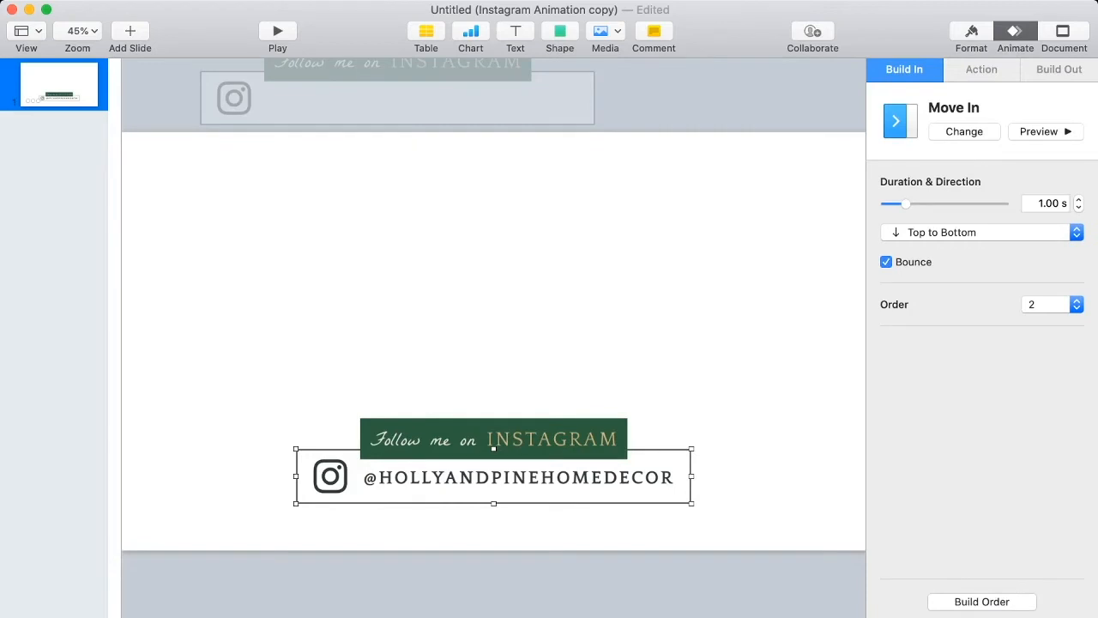
left_click_drag(907, 204, 923, 204)
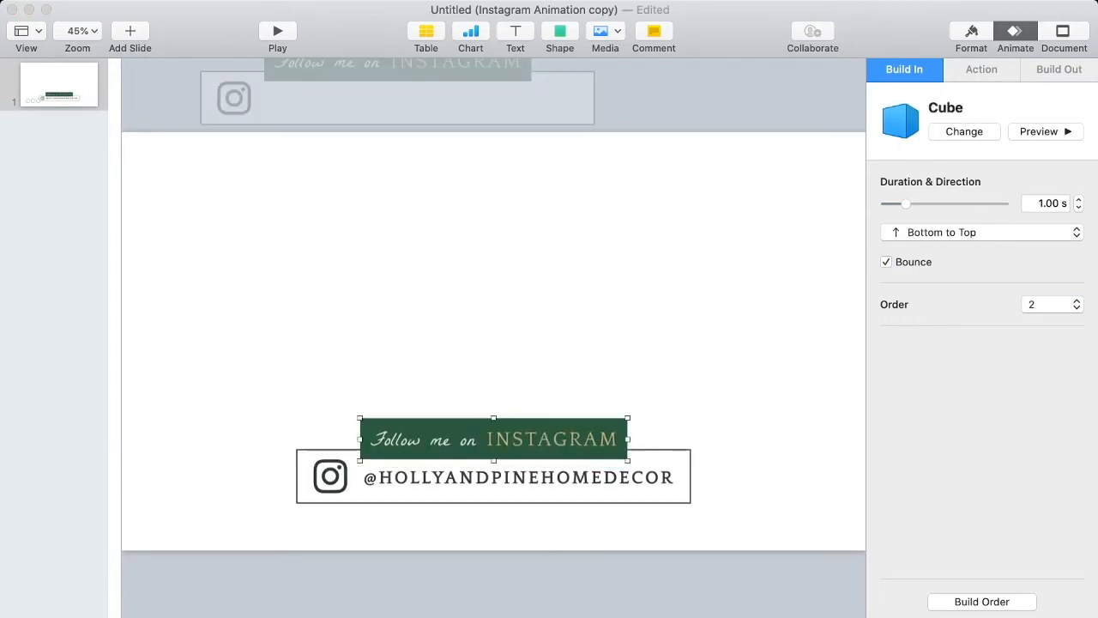
Step: Preview the build-in effects of the handle graphic and the green banner
left_click(331, 477)
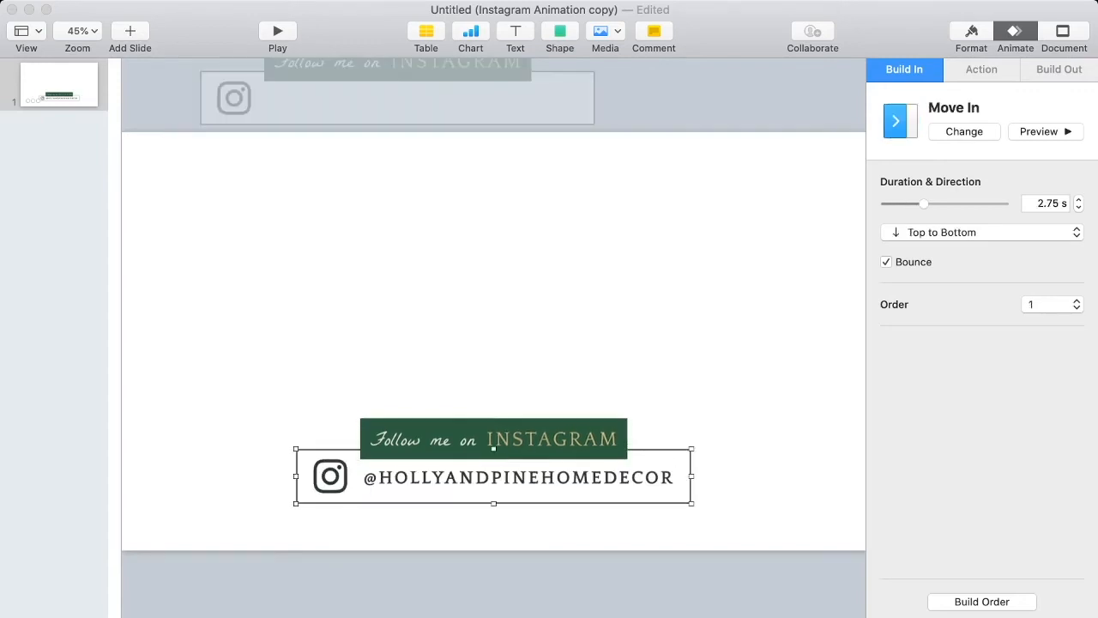
left_click(1046, 131)
left_click(493, 274)
left_click(493, 438)
left_click(1046, 132)
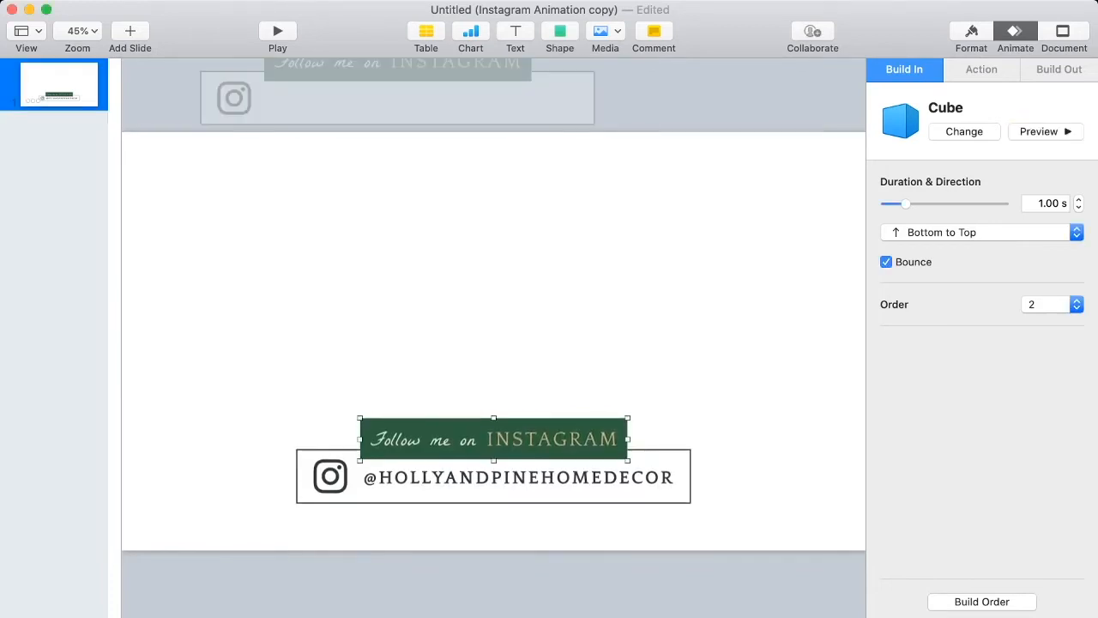
Step: Give the green banner a Move Out build-out effect from top to bottom lasting 1.00 s, and preview it
left_click(1059, 69)
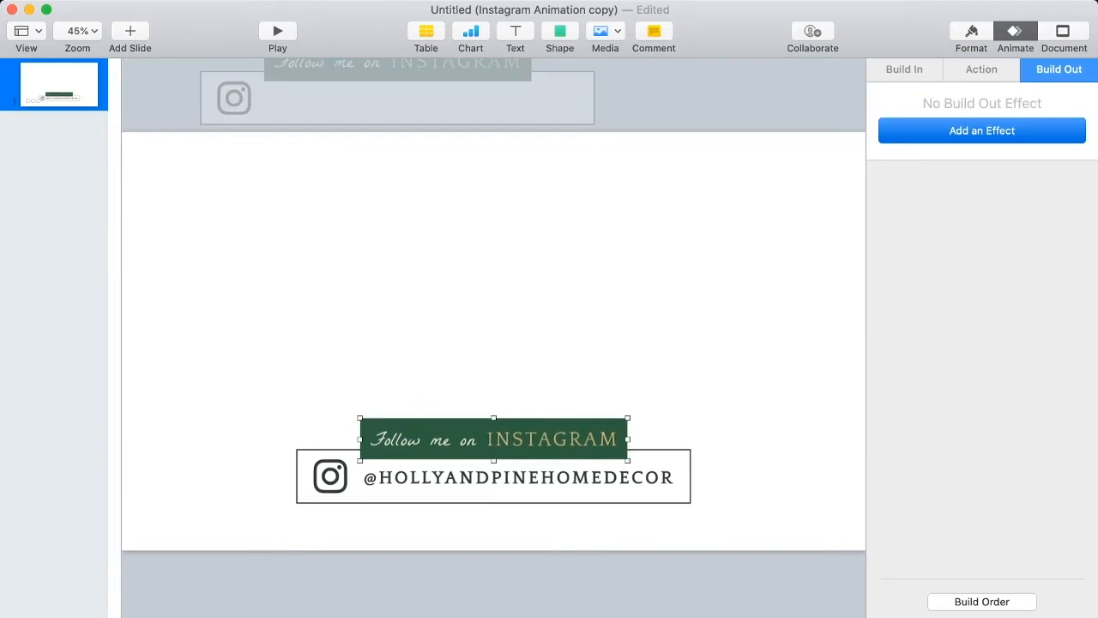
left_click(772, 232)
left_click(964, 131)
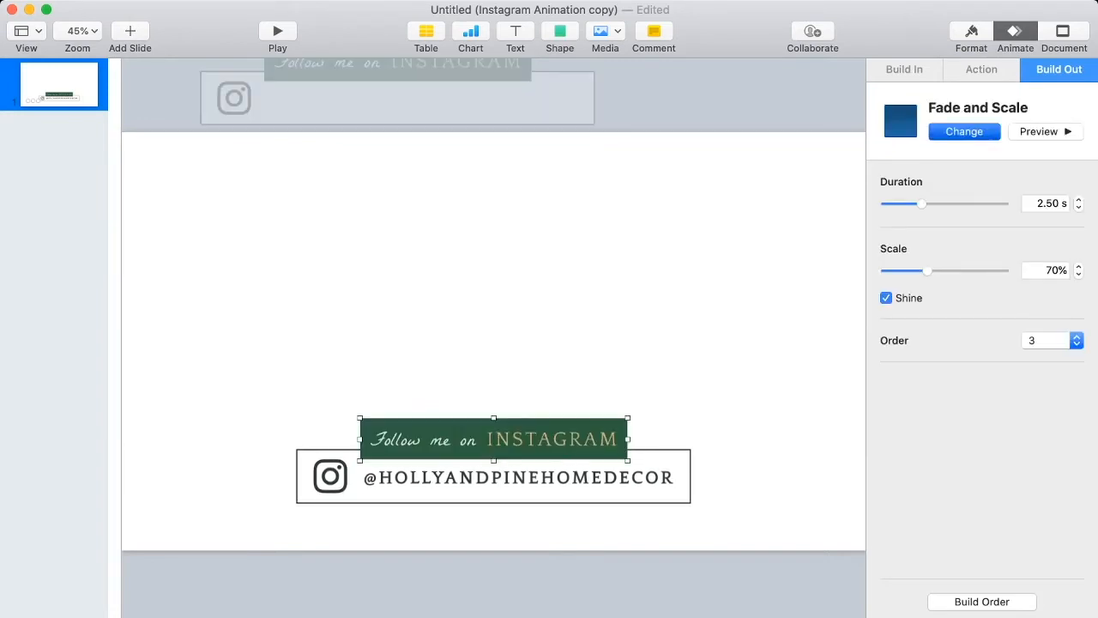
left_click(772, 266)
left_click(982, 232)
left_click(943, 265)
left_click(1045, 131)
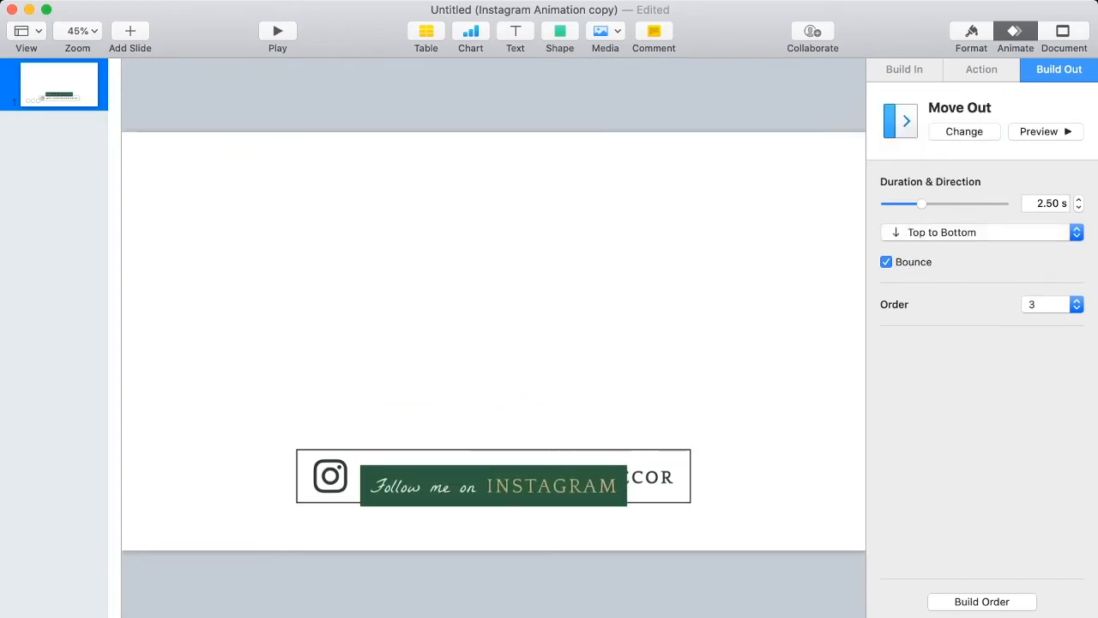
left_click_drag(921, 203, 908, 203)
left_click(1045, 131)
Step: Preview the handle graphic's Move In effect and give the graphic a Move Out build-out effect from top to bottom
left_click(515, 478)
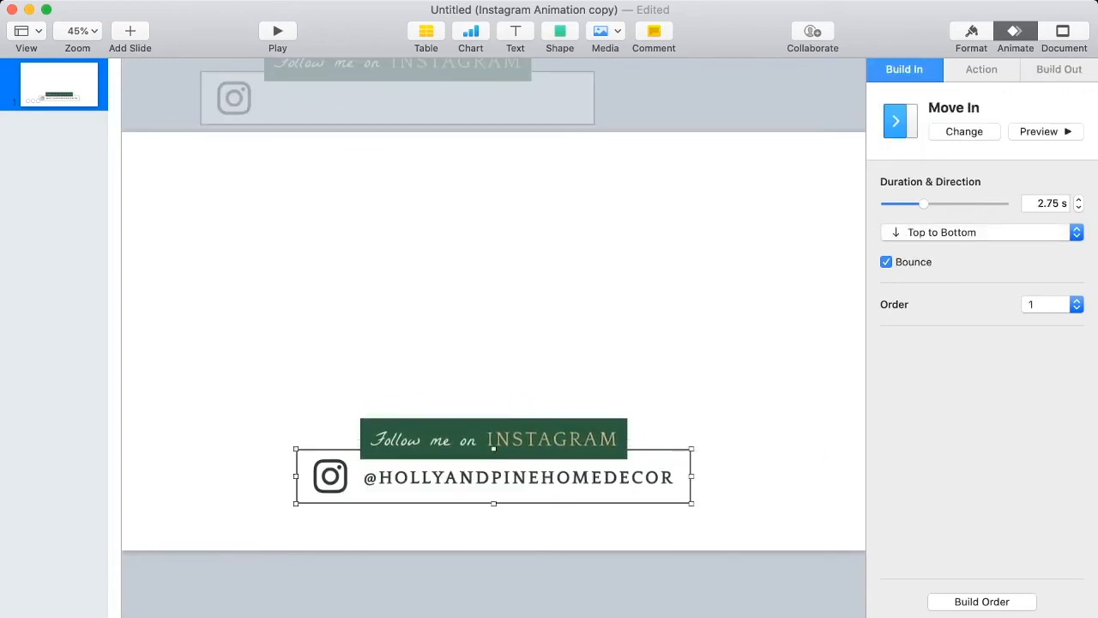
left_click(1045, 131)
left_click(1059, 70)
left_click(982, 129)
left_click(773, 266)
left_click(982, 232)
left_click(942, 265)
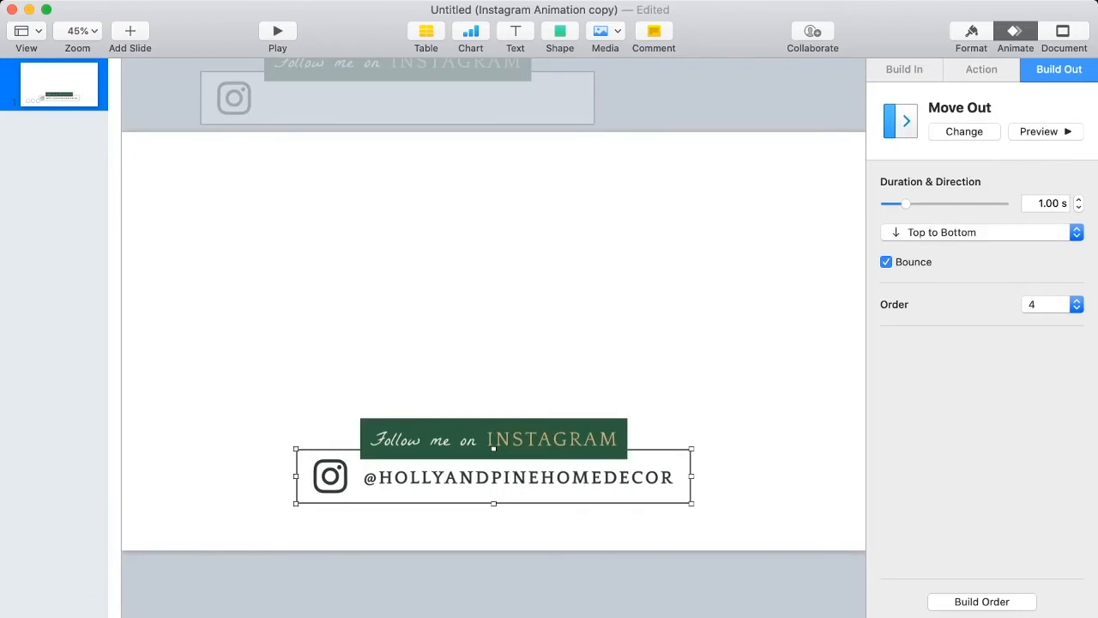
Step: Open the build order and try a 1.25 s duration for the green banner's Move Out effect
left_click(494, 438)
left_click(982, 602)
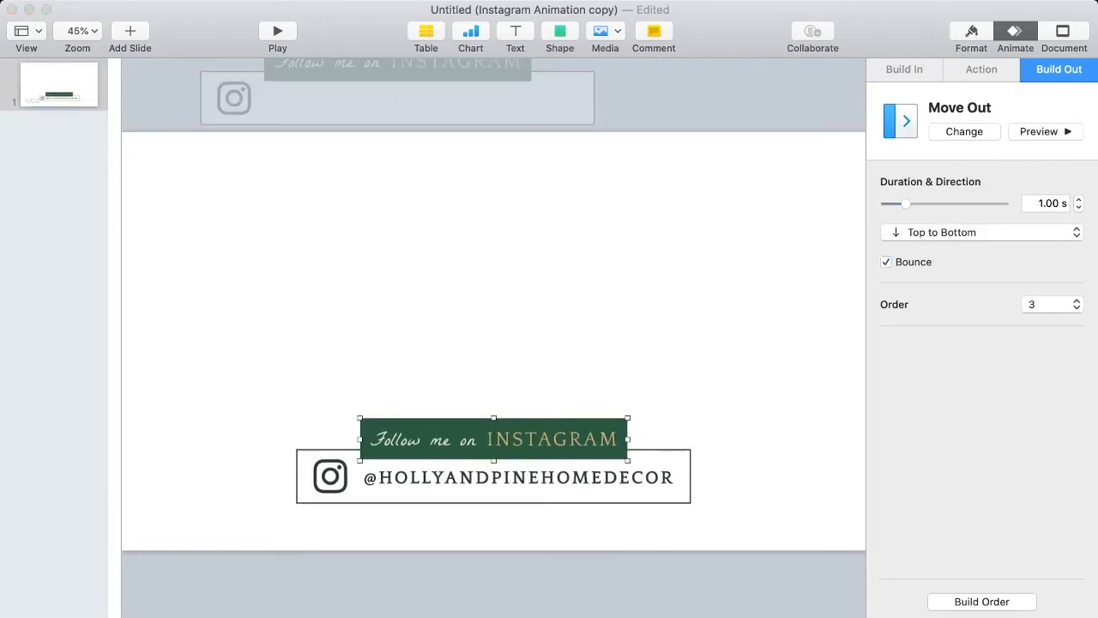
left_click(1079, 200)
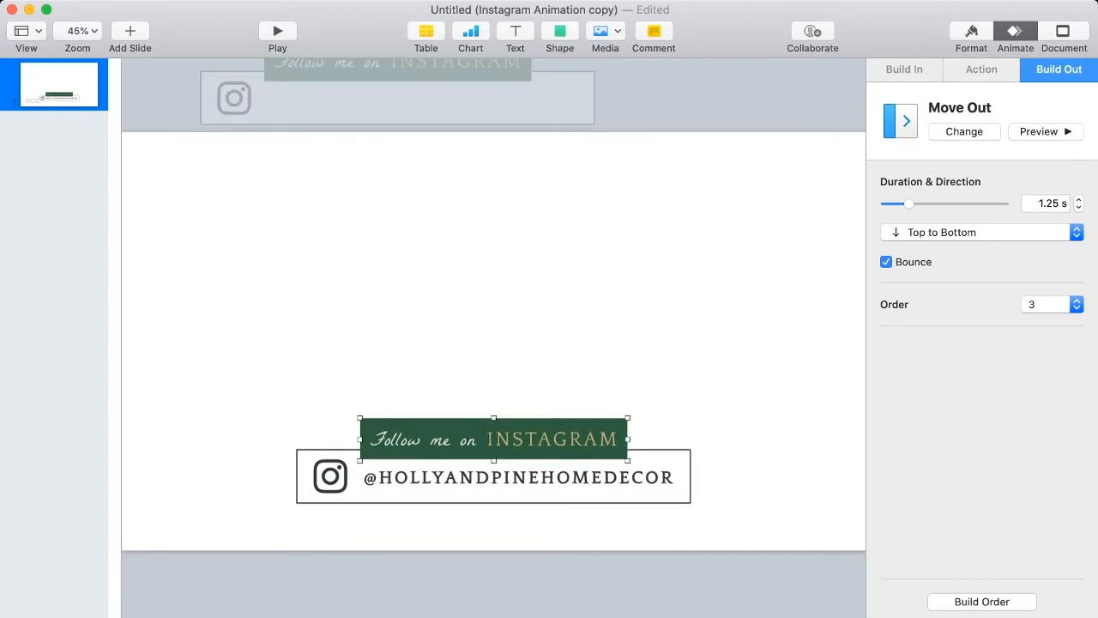
left_click(1079, 208)
Step: Change the build-out effect of both the green banner and the handle graphic to Fade and Move
left_click(964, 131)
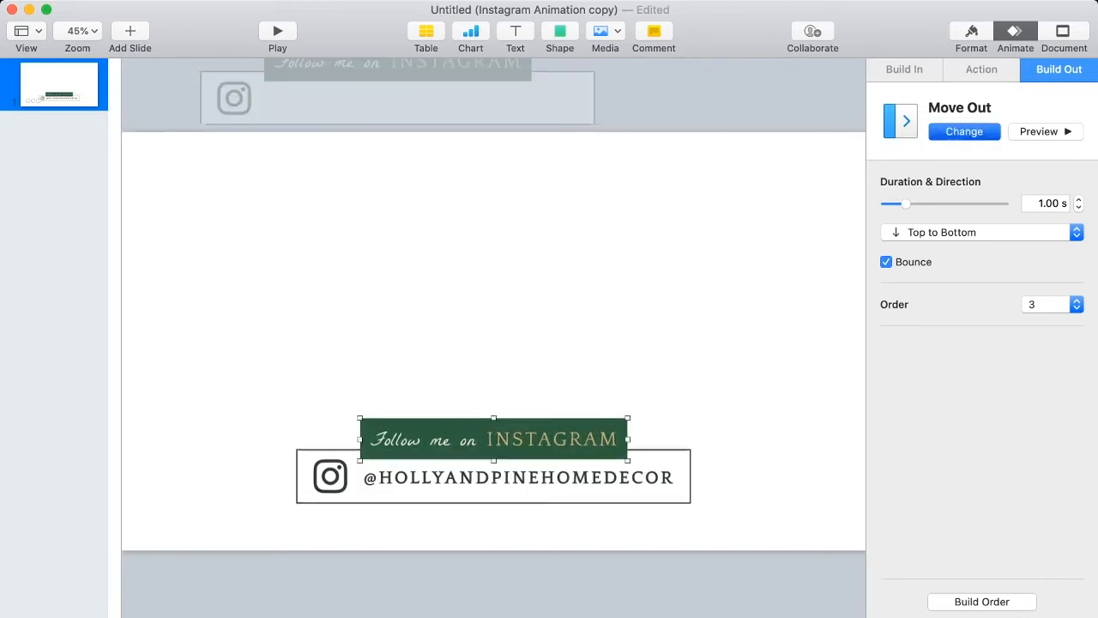
left_click(965, 249)
left_click(515, 493)
left_click(964, 131)
left_click(965, 249)
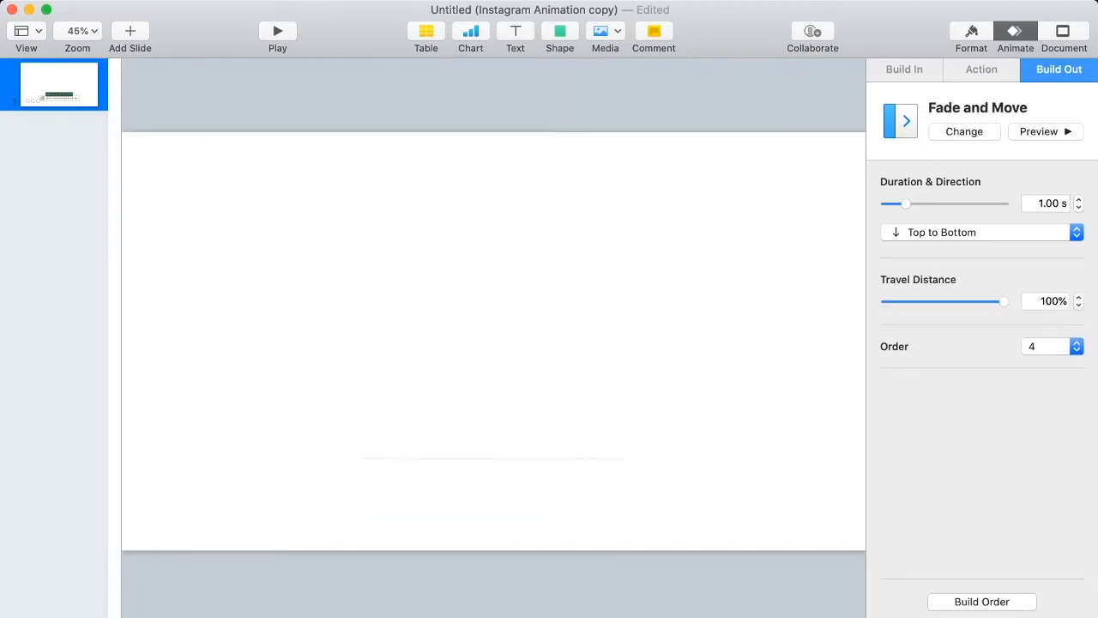
Step: Set the slide background colour to white and open the fill colour choices of the rectangle above the handle box
left_click(971, 32)
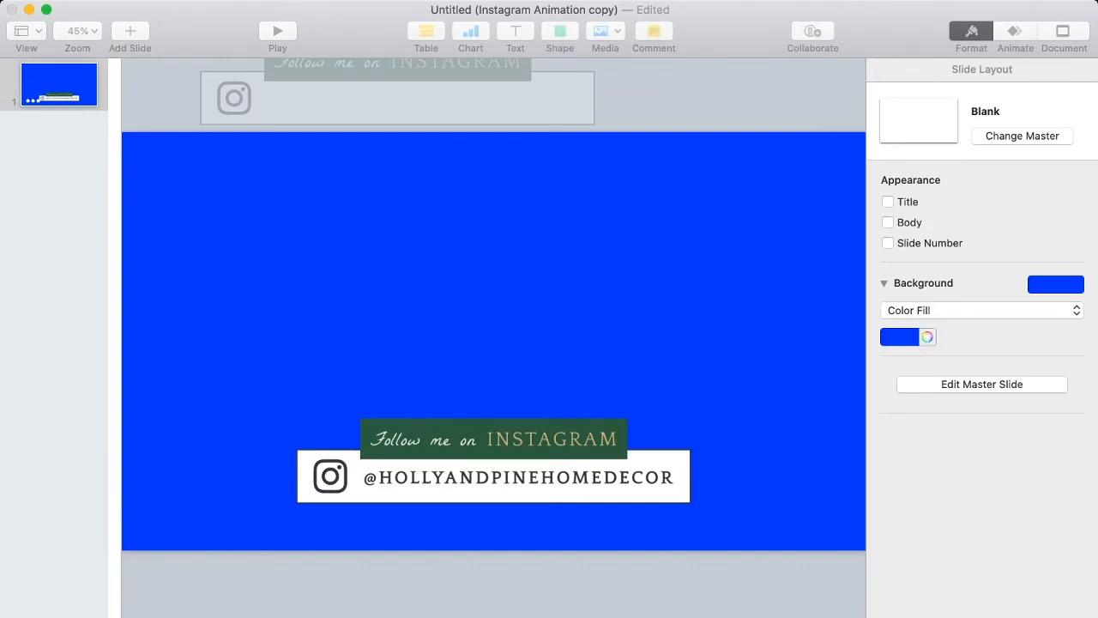
left_click(927, 337)
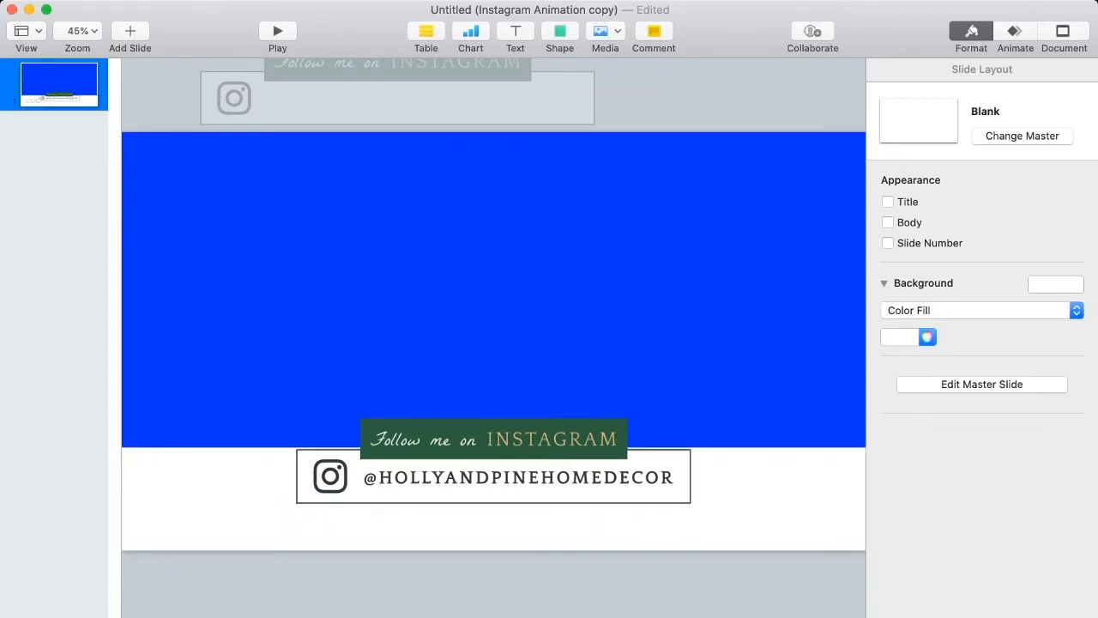
left_click(494, 290)
left_click(928, 312)
left_click(719, 525)
left_click_drag(719, 525, 405, 444)
left_click(719, 525)
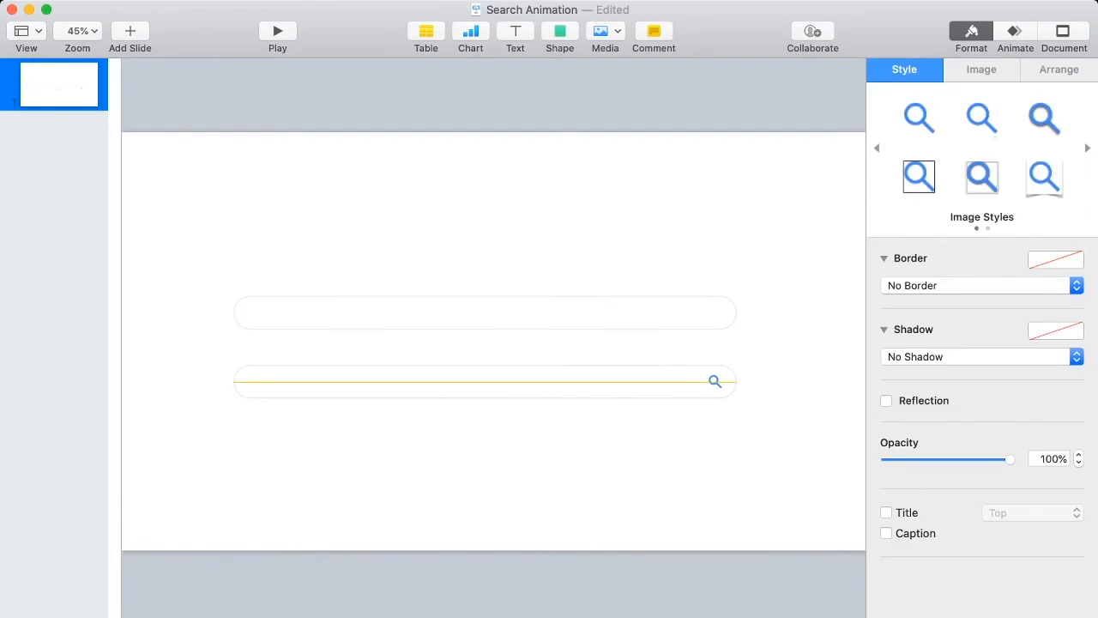
Step: Stack the upper search bar exactly over the lower one and open the choices for its build effect
left_click(485, 312)
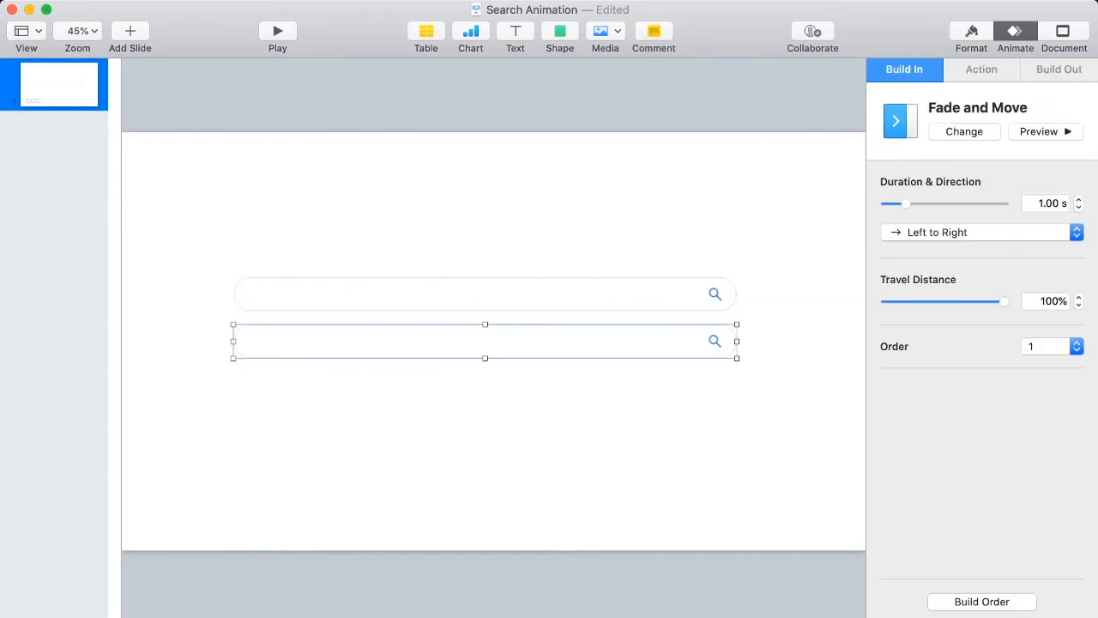
left_click(965, 131)
left_click_drag(485, 293, 485, 340)
left_click(981, 130)
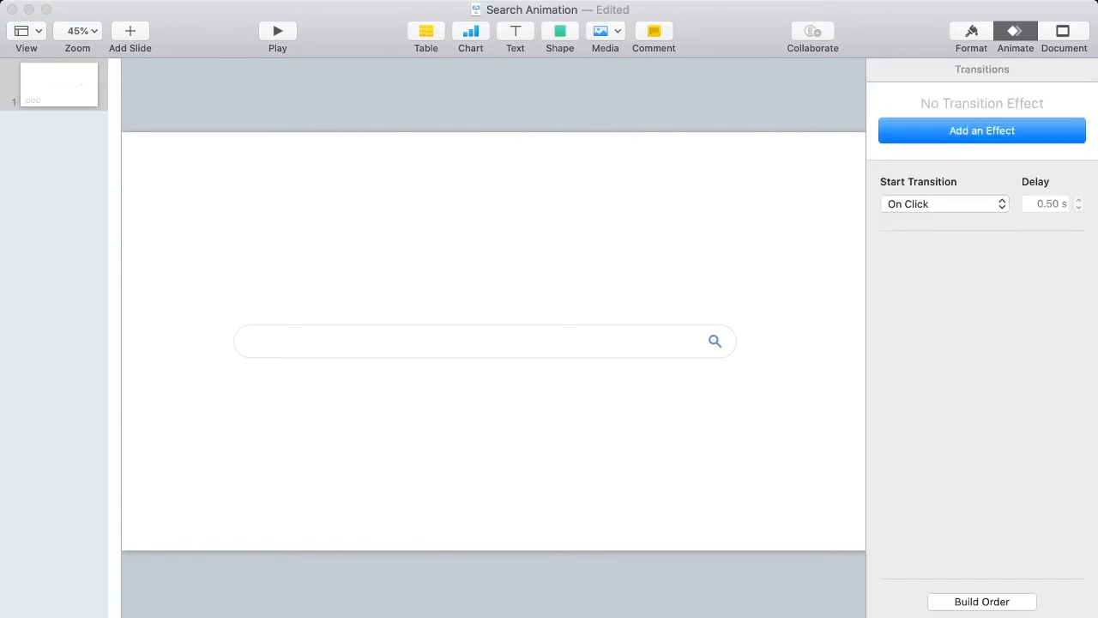
Step: Add a text box on the search bar reading "How to create a search bar animation in Keynote"
left_click(515, 31)
left_click(972, 31)
double_click(494, 342)
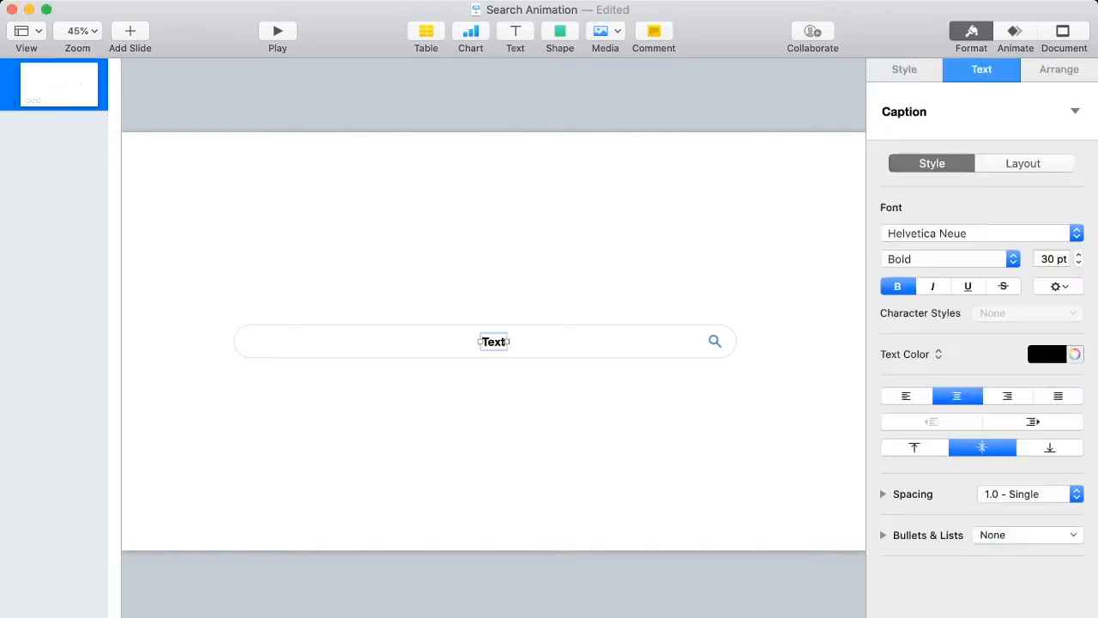
key("BackSpace")
type("How to create a search bar ani")
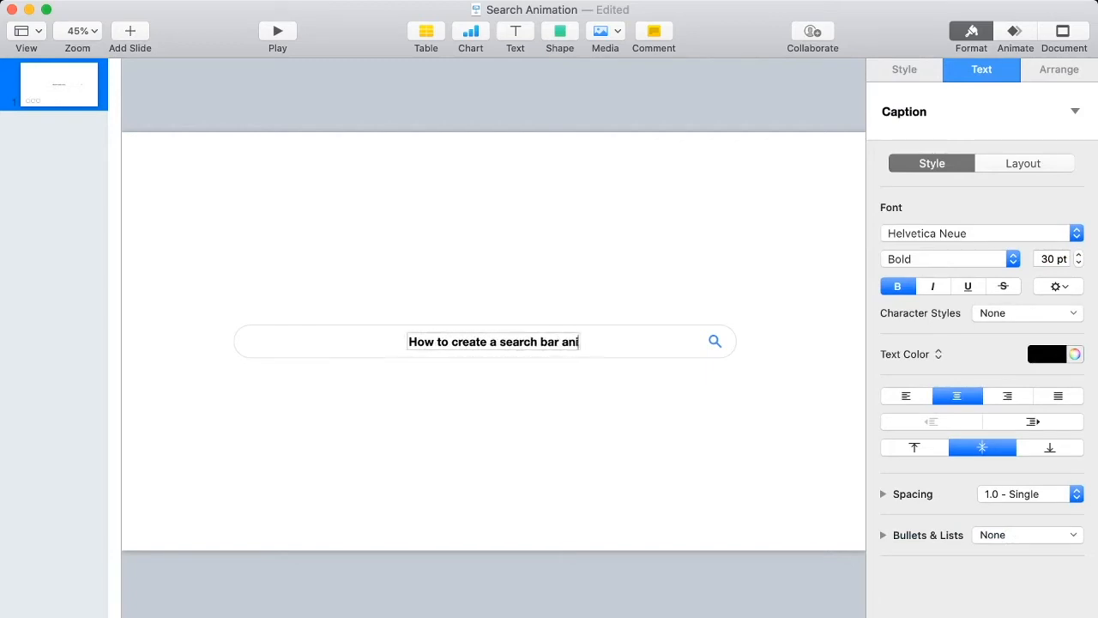
type("mation in Keynote")
Step: Format the search text as left-aligned Roboto Regular at 34 pt
key("super+a")
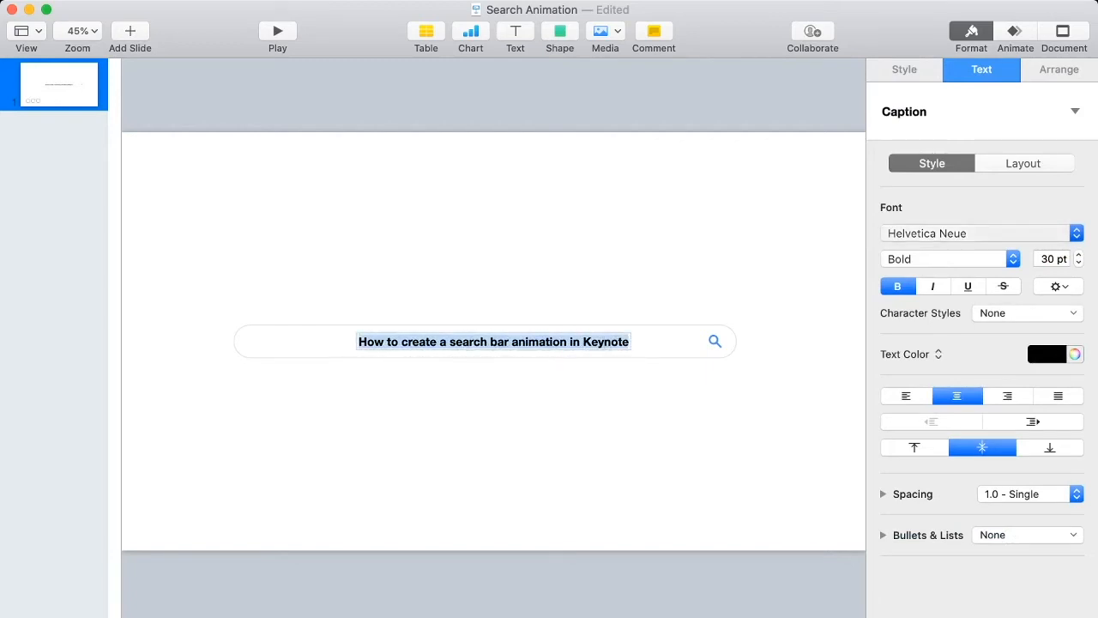
left_click(981, 233)
left_click(898, 286)
left_click(906, 395)
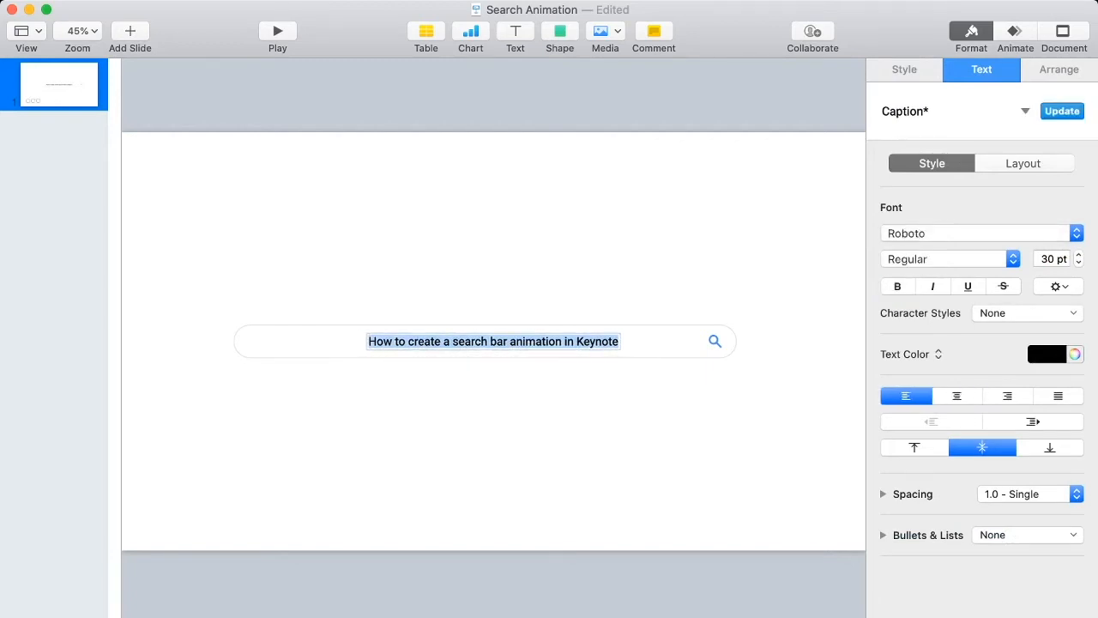
left_click(1079, 254)
left_click(1079, 255)
left_click(1078, 255)
left_click(1079, 255)
Step: Position the search text at the left end inside the search bar
left_click(494, 464)
left_click_drag(509, 341, 393, 342)
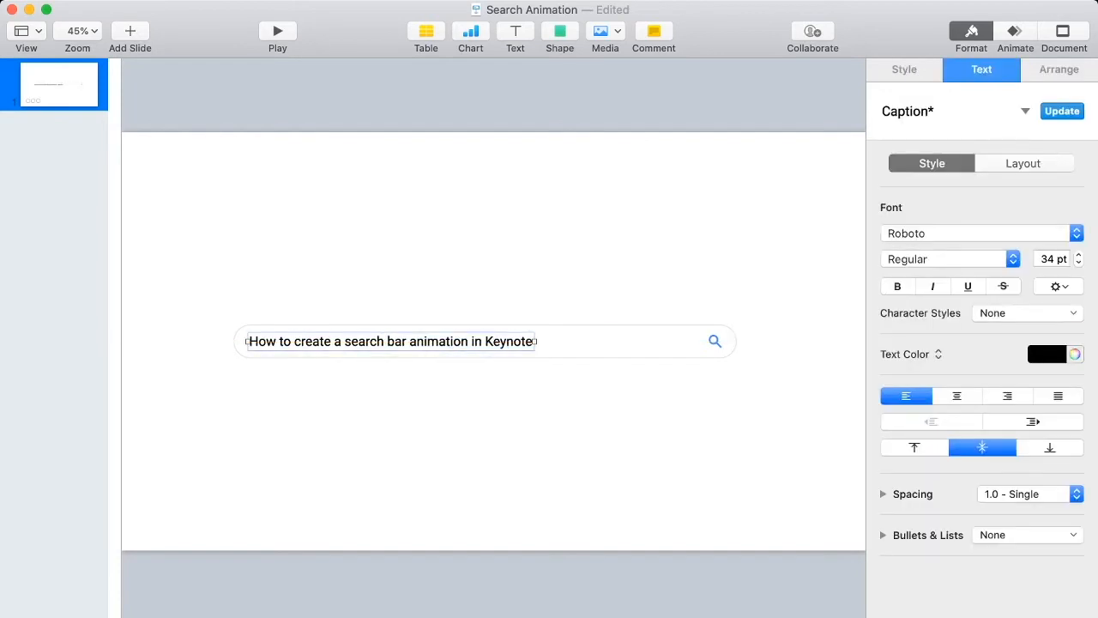
left_click(494, 463)
left_click(393, 342)
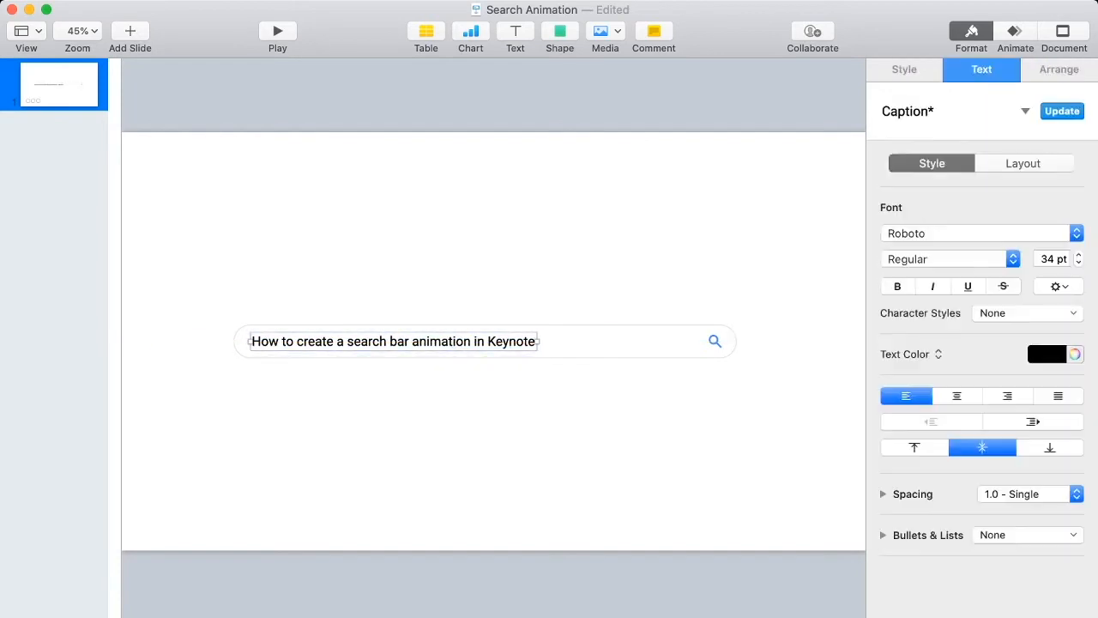
Step: Give the search text a Keyboard build-in effect with a 3.50 s duration and preview it
left_click(1015, 31)
left_click(982, 132)
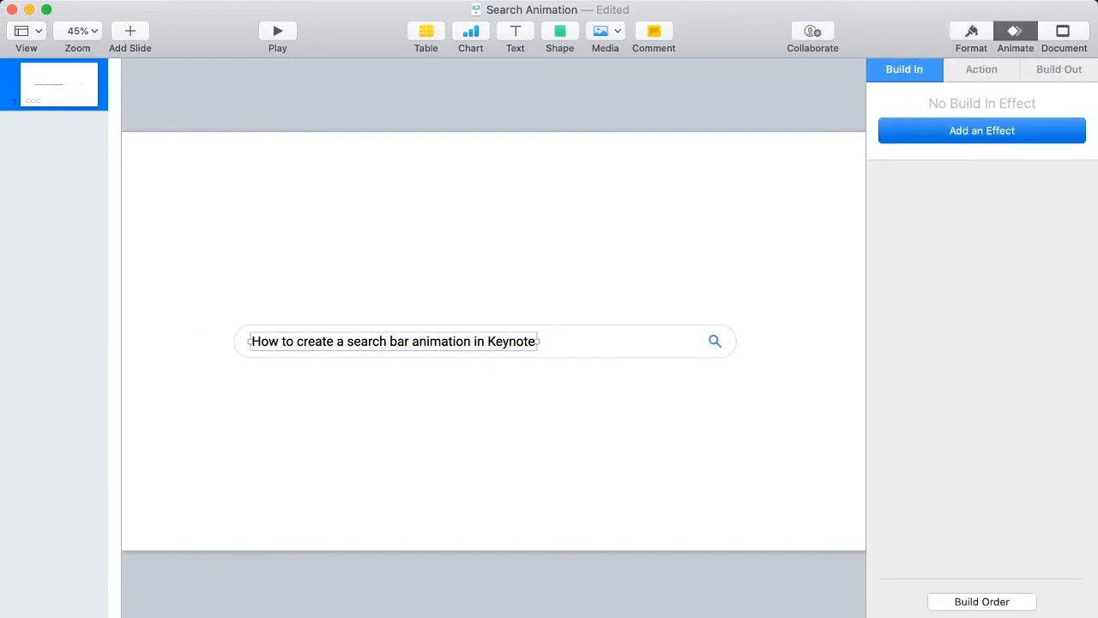
left_click(982, 343)
left_click(1079, 200)
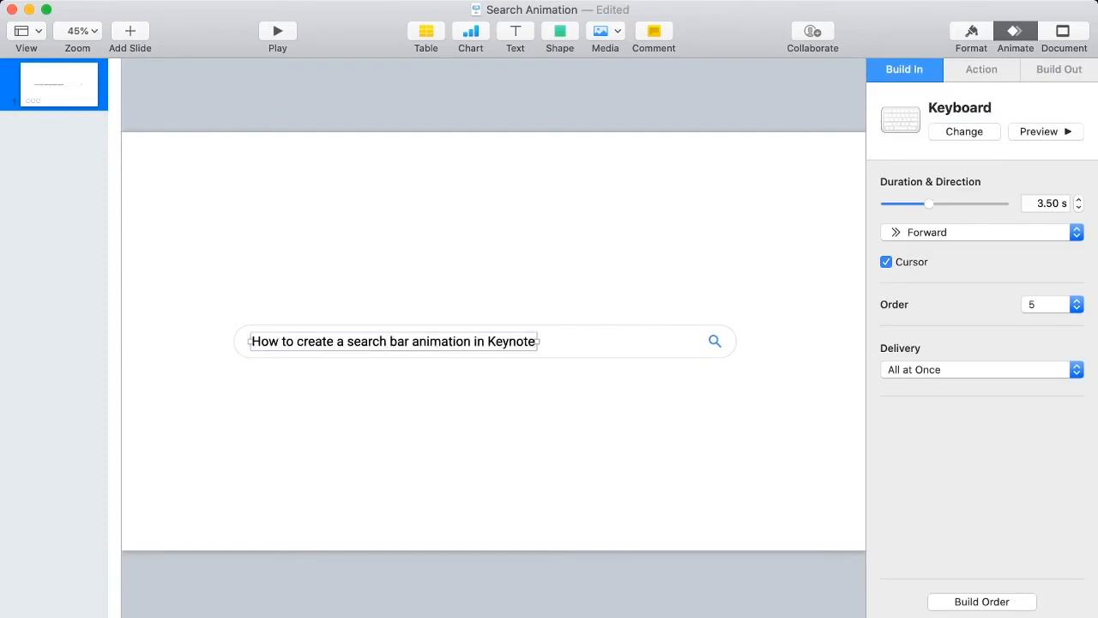
left_click(1078, 200)
left_click(1079, 207)
left_click(1046, 132)
Step: Add a Fade and Move build-out effect to the top search bar shape
left_click(622, 342)
left_click(1059, 69)
left_click(622, 249)
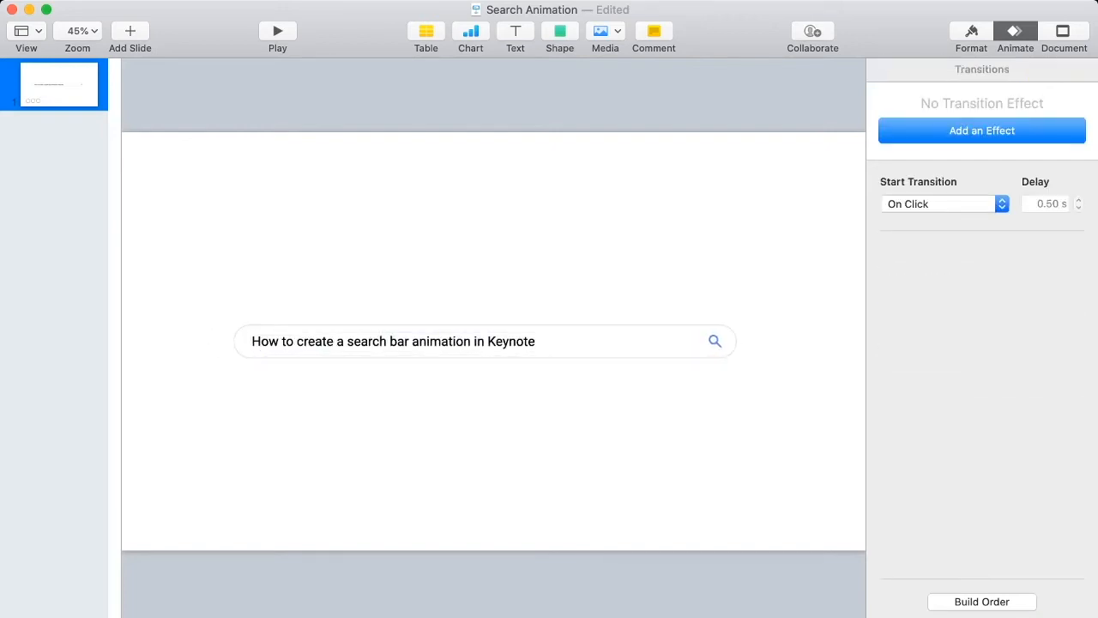
left_click(622, 341)
left_click(622, 249)
left_click(622, 341)
left_click(1059, 70)
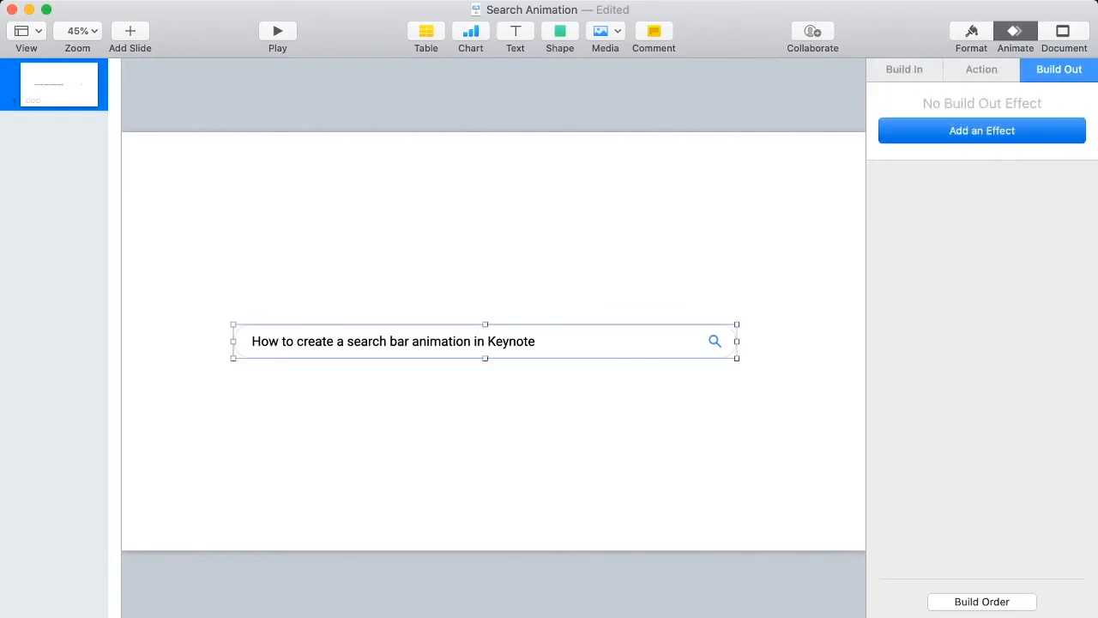
left_click(983, 131)
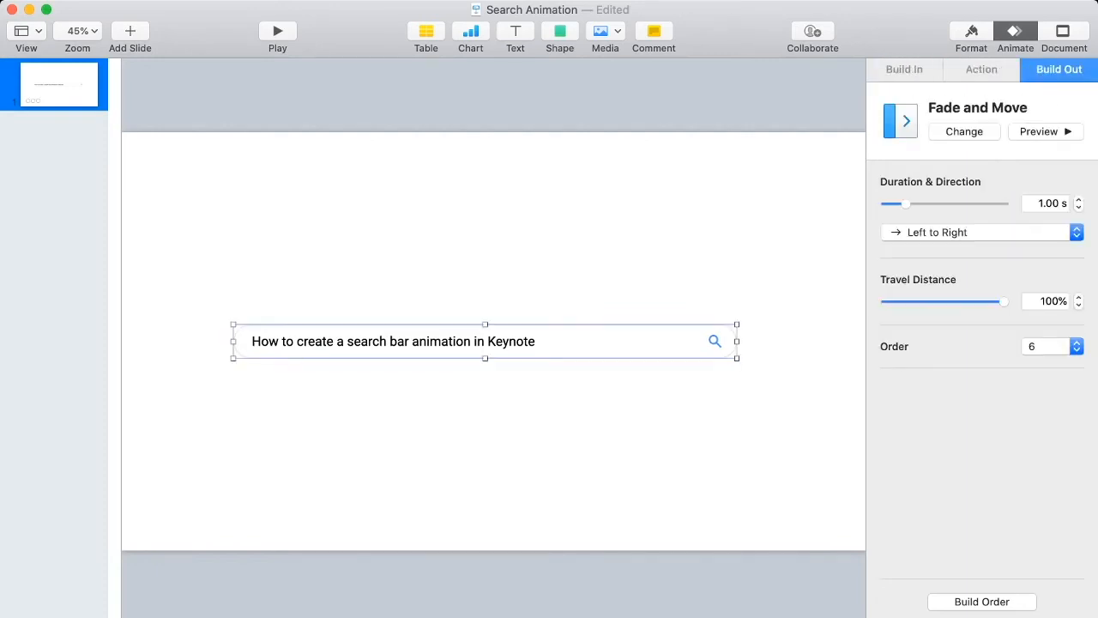
Step: Add Fade and Move build-out effects to the magnifier icon and the search text, and review each object's build-out settings
left_click(715, 342)
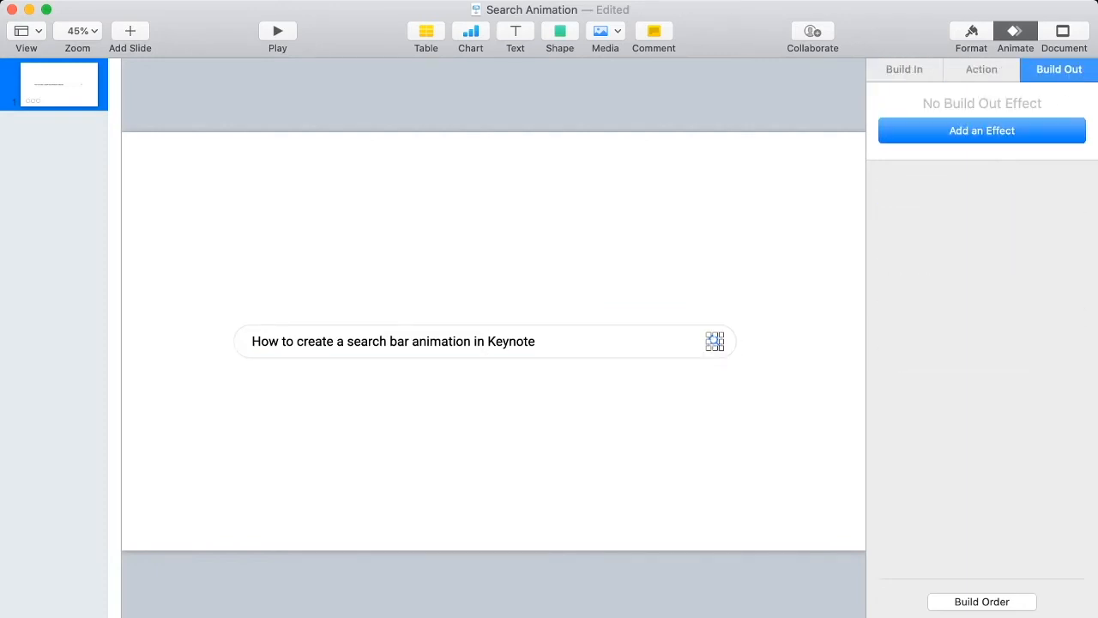
left_click(982, 131)
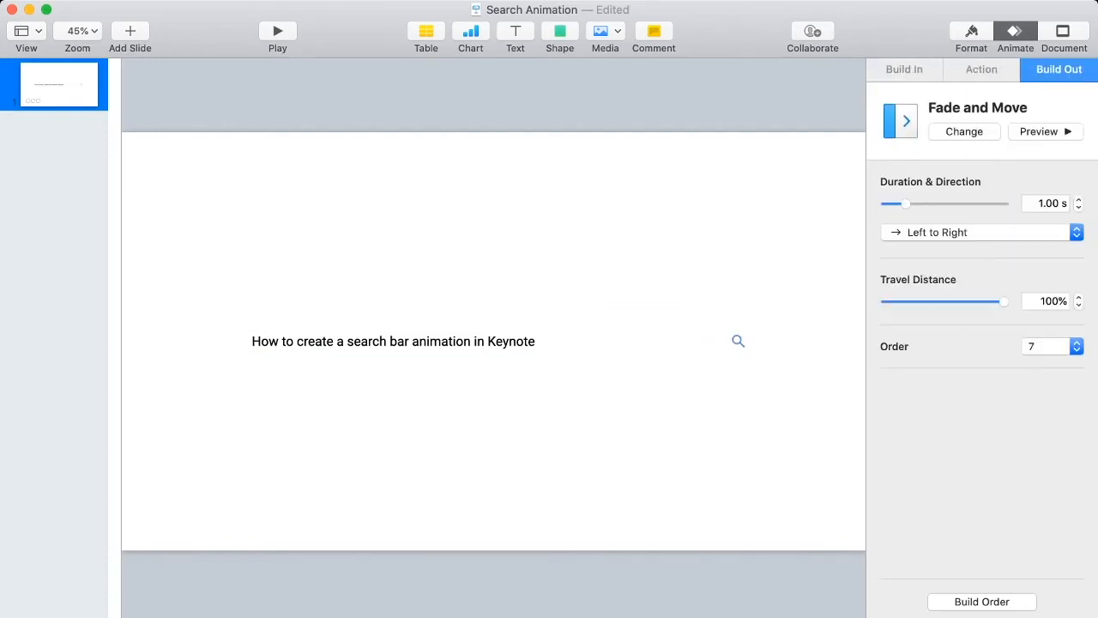
left_click(393, 341)
left_click(1059, 69)
left_click(983, 131)
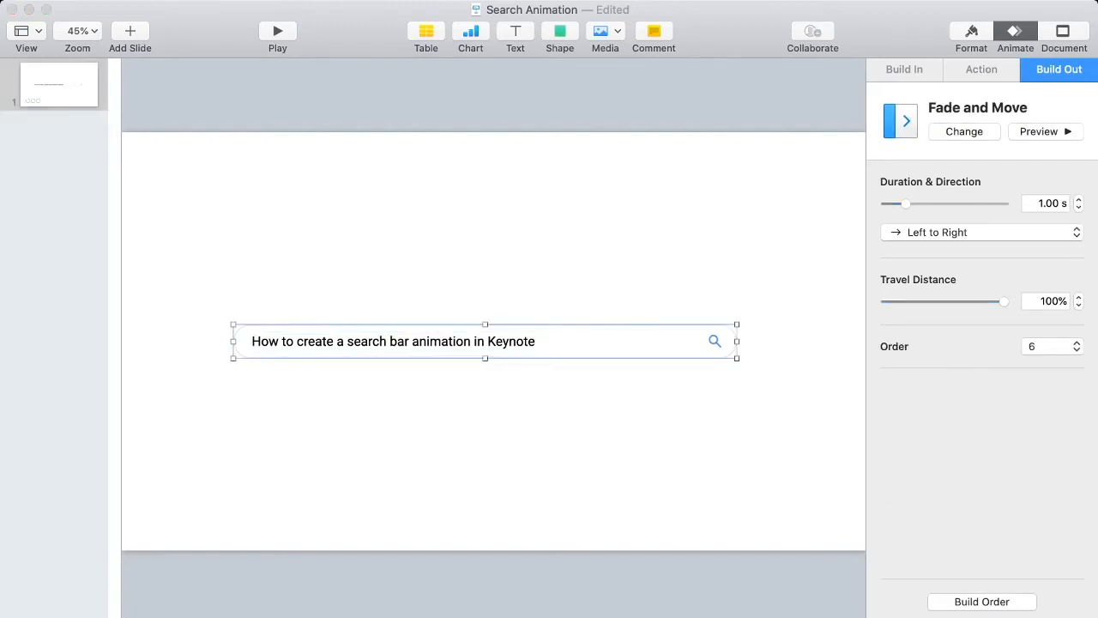
left_click(714, 341)
left_click(393, 341)
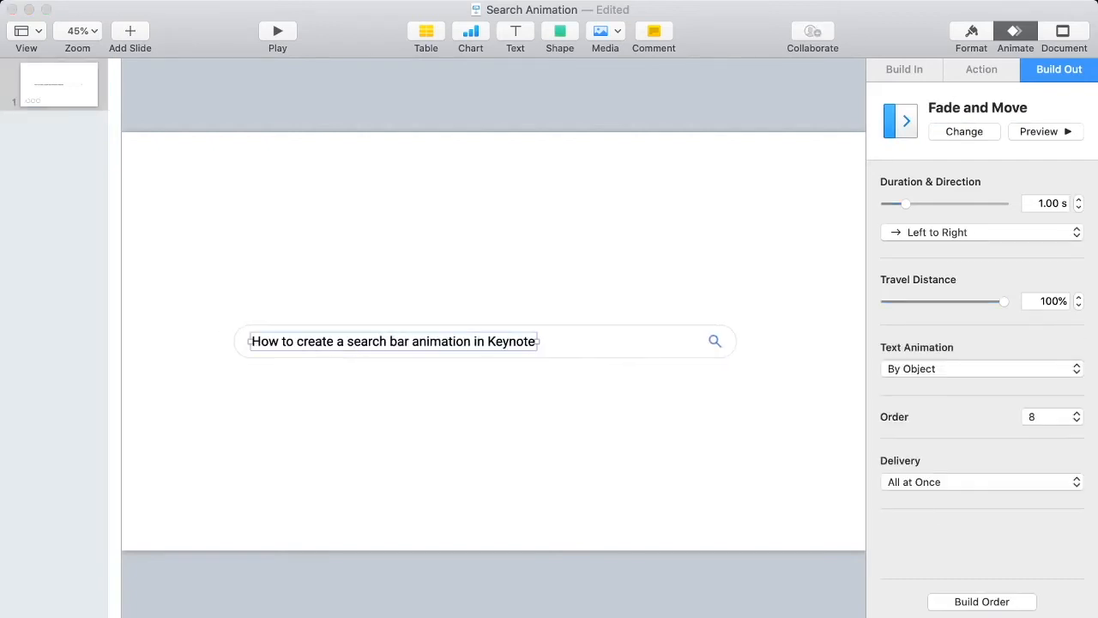
left_click(618, 341)
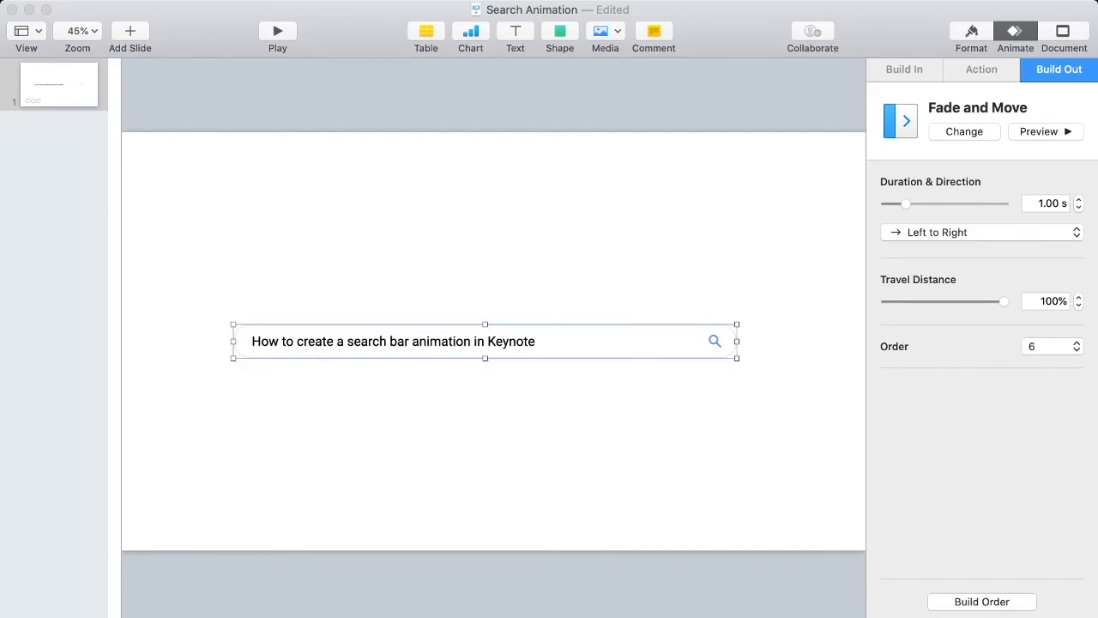
Step: Change the slide background of the search animation to a bright green color fill
left_click(494, 455)
left_click(971, 32)
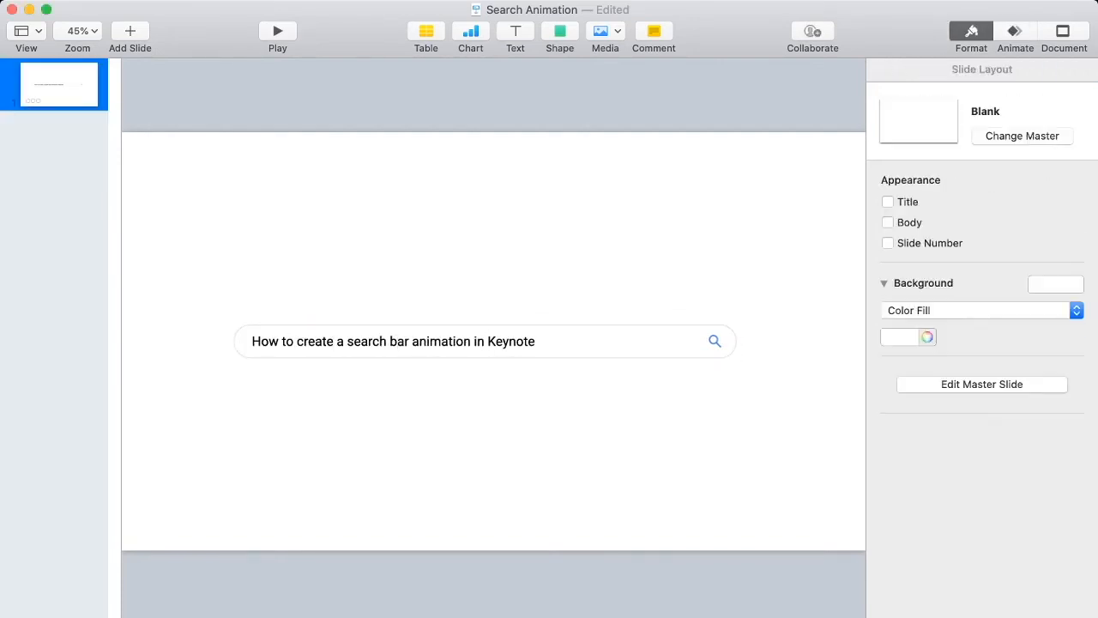
mouse_move(678, 146)
left_mouse_down()
mouse_move(686, 155)
mouse_move(674, 154)
mouse_move(673, 172)
mouse_move(673, 155)
left_mouse_up()
left_click(611, 10)
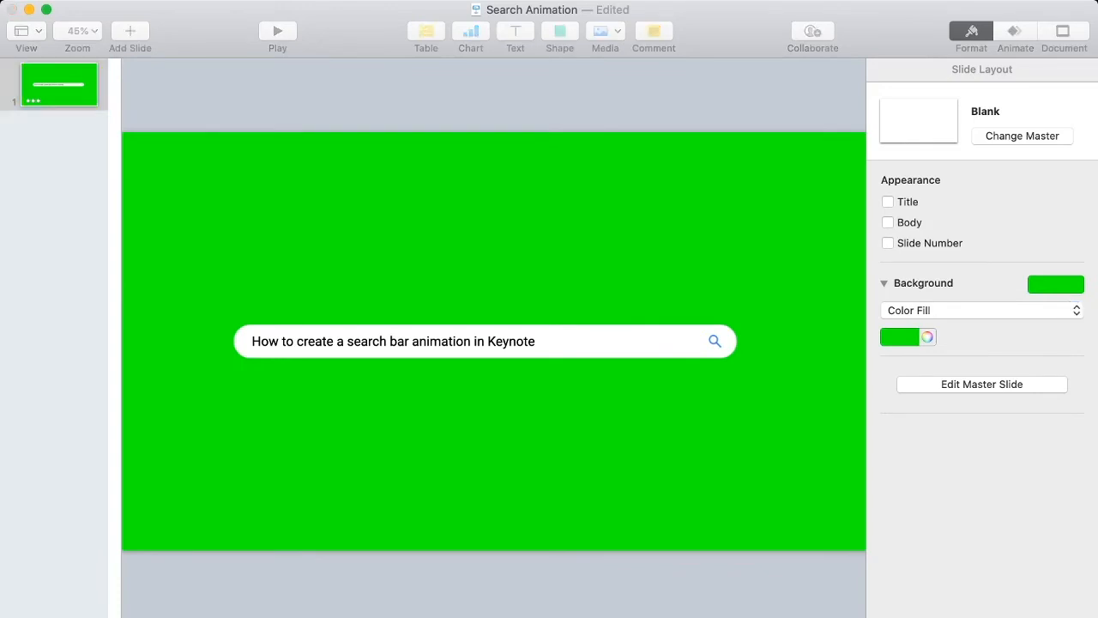
key("Return")
left_click(928, 337)
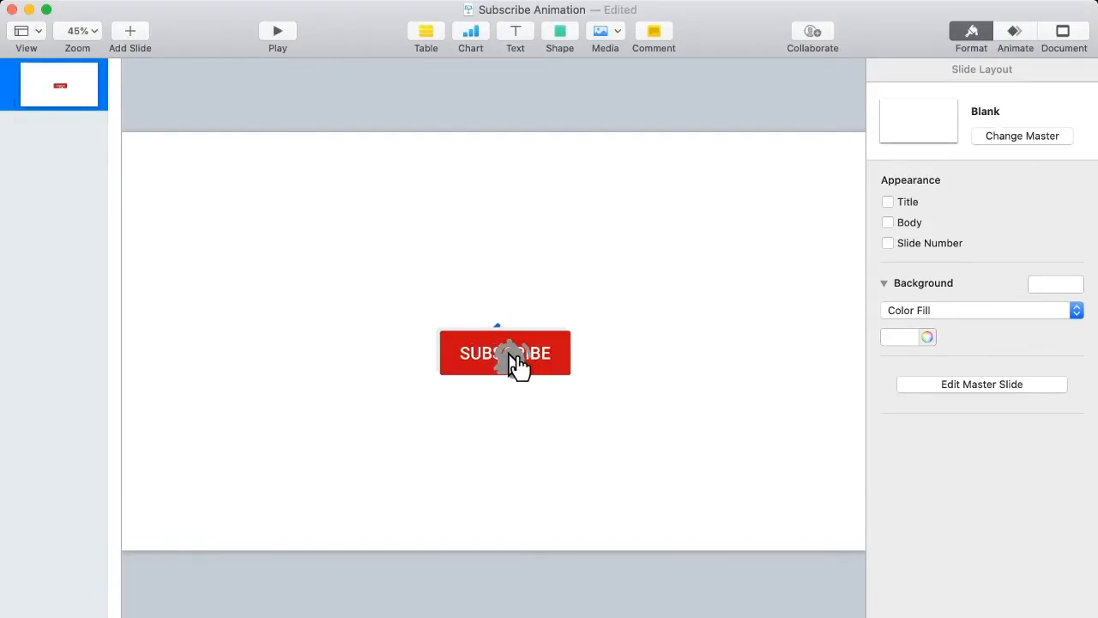
Step: In the Subscribe Animation presentation, spread the stacked graphics apart and place the hand and arrow pointers at the slide's left side
left_click_drag(517, 366, 390, 416)
left_click_drag(513, 361, 674, 363)
left_click_drag(512, 360, 681, 407)
left_click_drag(503, 353, 564, 282)
left_click_drag(496, 345, 402, 336)
left_click_drag(496, 345, 430, 283)
left_click_drag(392, 415, 213, 392)
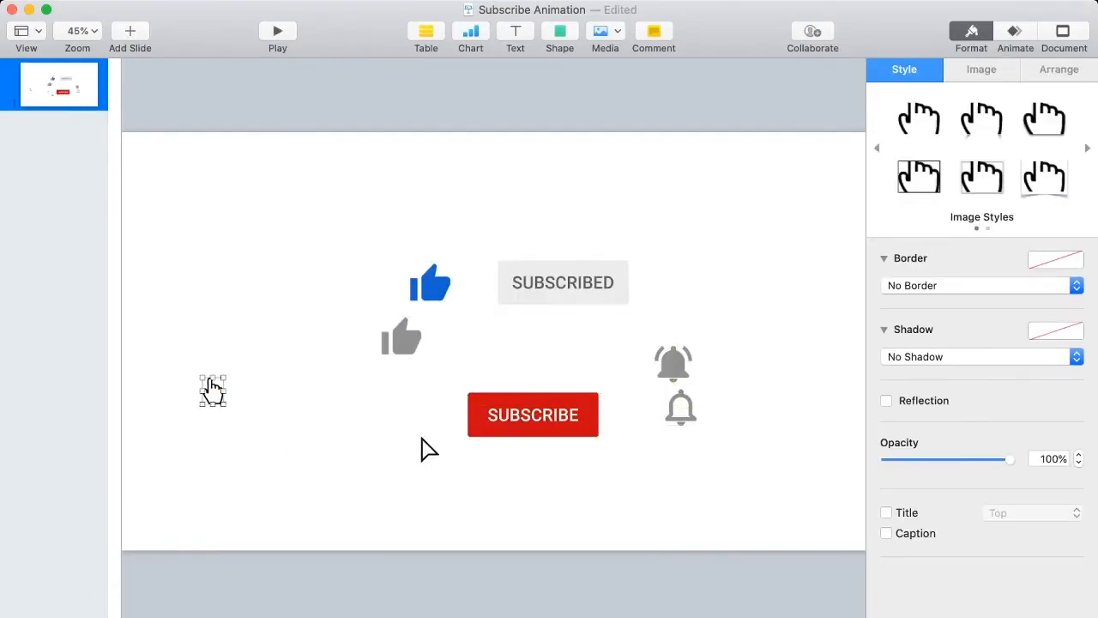
left_click_drag(428, 450, 206, 328)
Step: Line up the grey thumbs-up, red SUBSCRIBE button and outline bell in a row on the lower half of the slide
left_click_drag(533, 415, 493, 431)
left_click_drag(402, 335, 385, 431)
left_click_drag(680, 408, 598, 430)
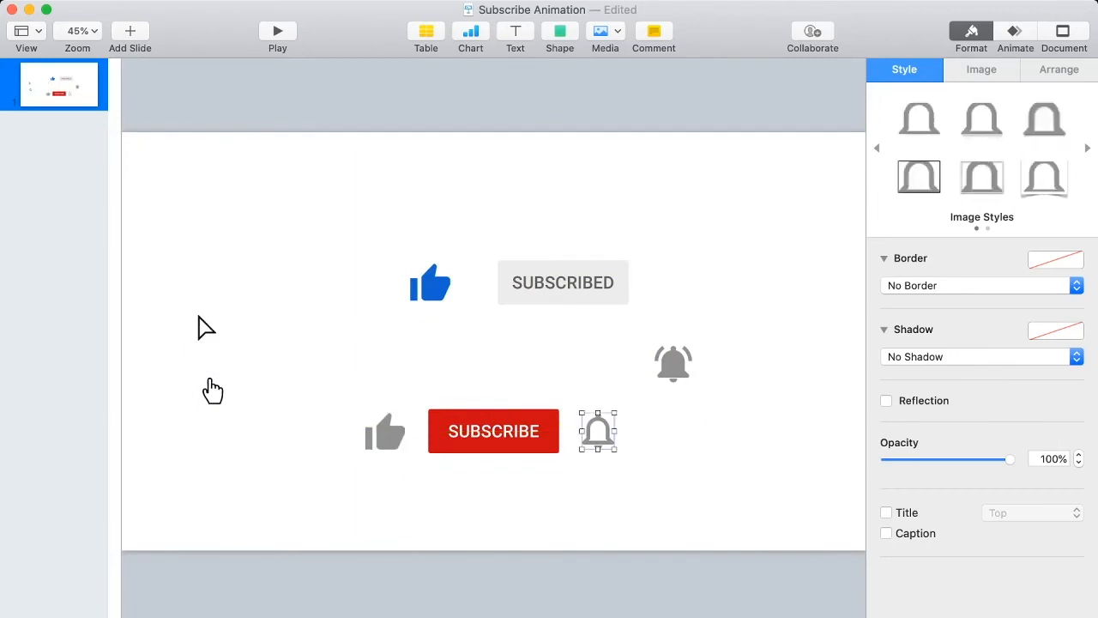